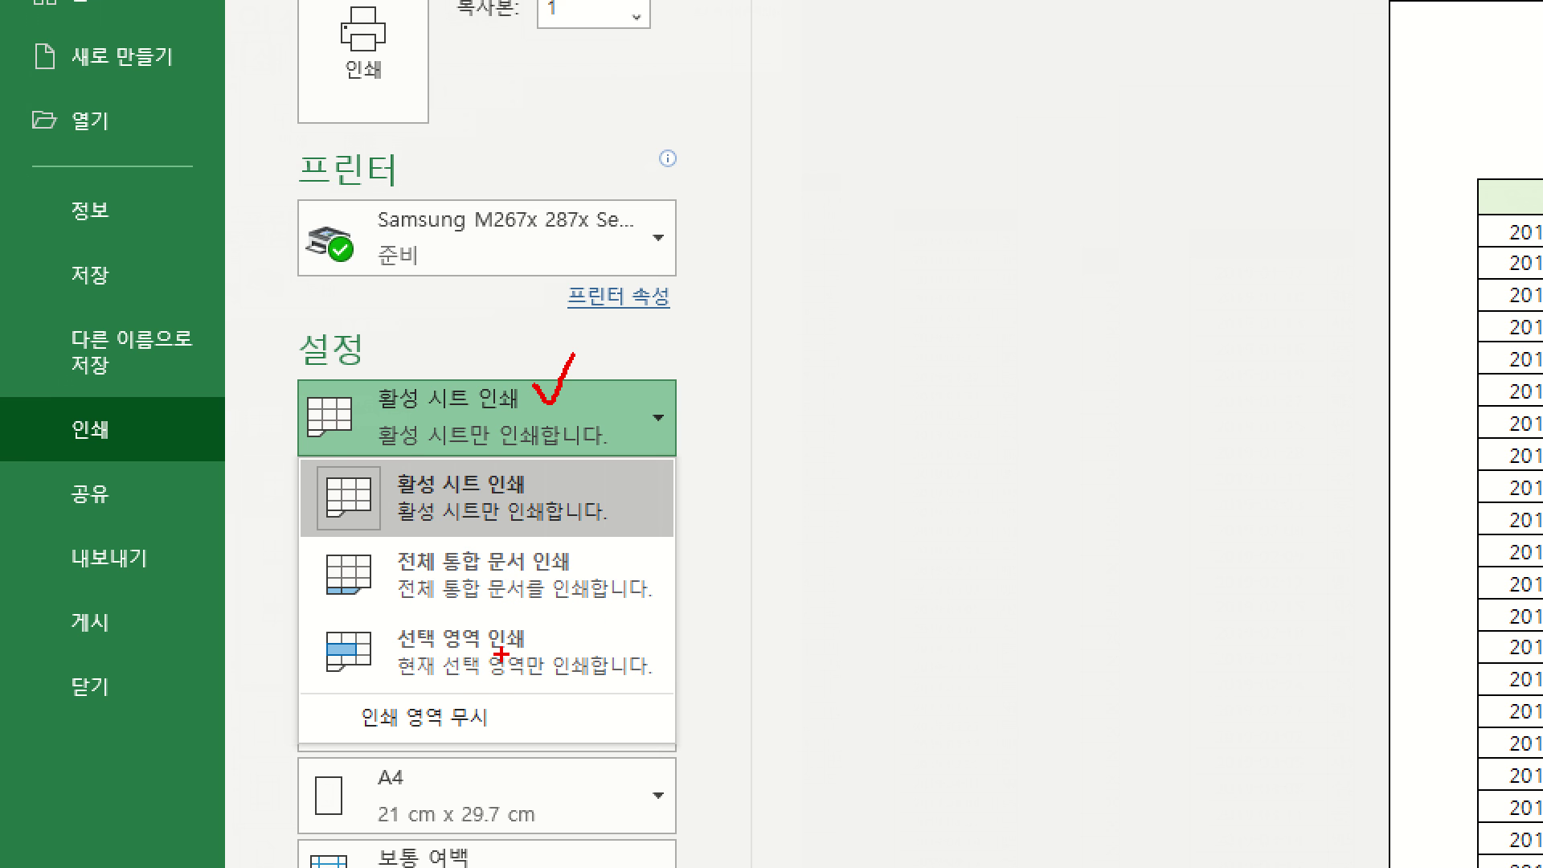
- Examine the print range choices in the print settings: active sheets, entire workbook and selection
{"action": "key", "text": "Escape"}
{"action": "left_click", "coordinate": [658, 417]}
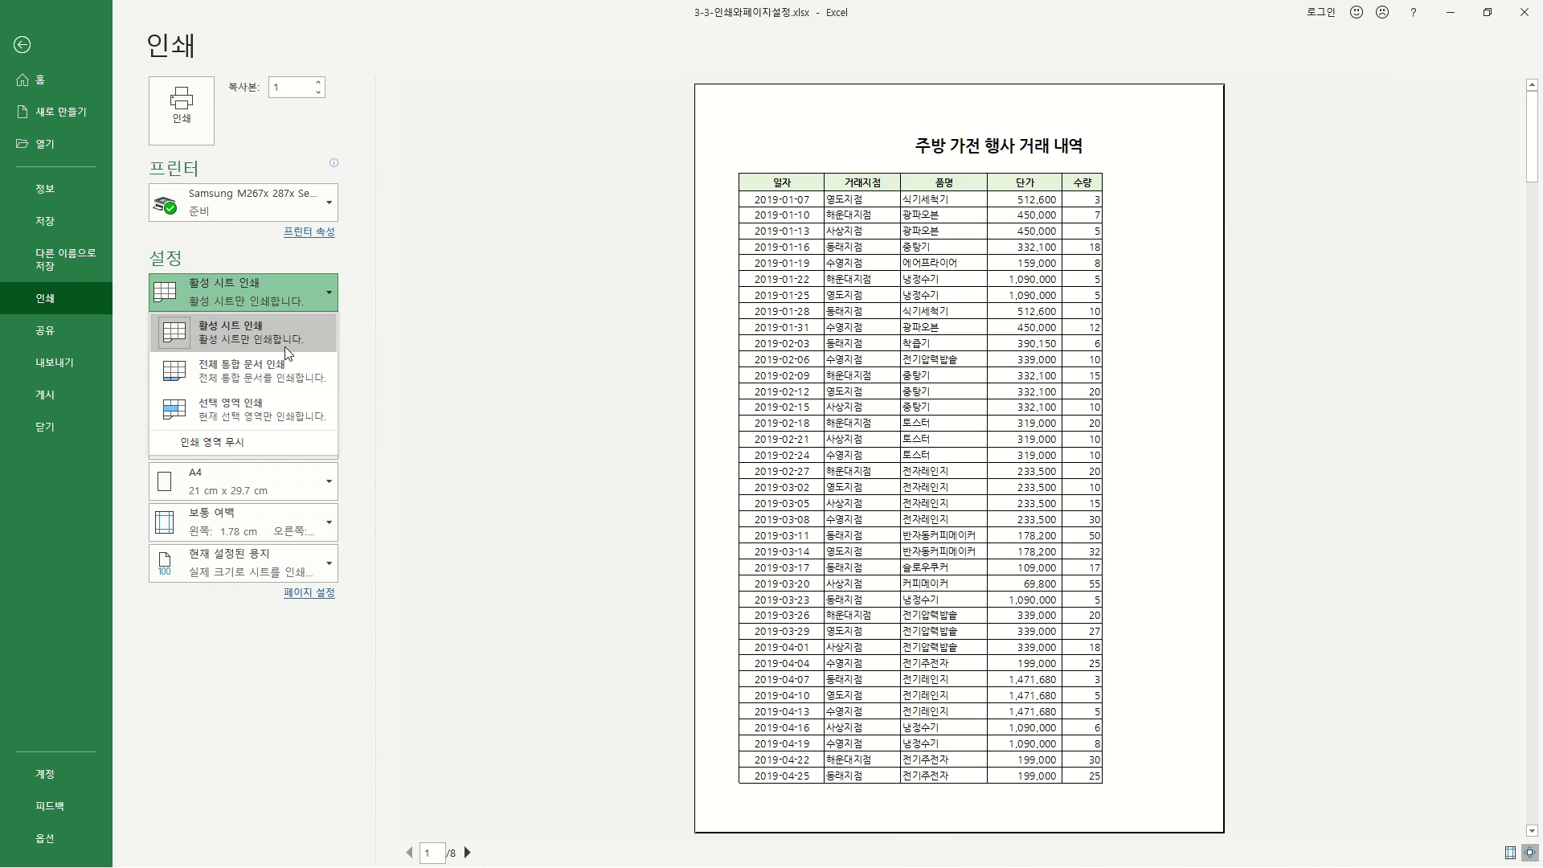
{"action": "left_click", "coordinate": [20, 49]}
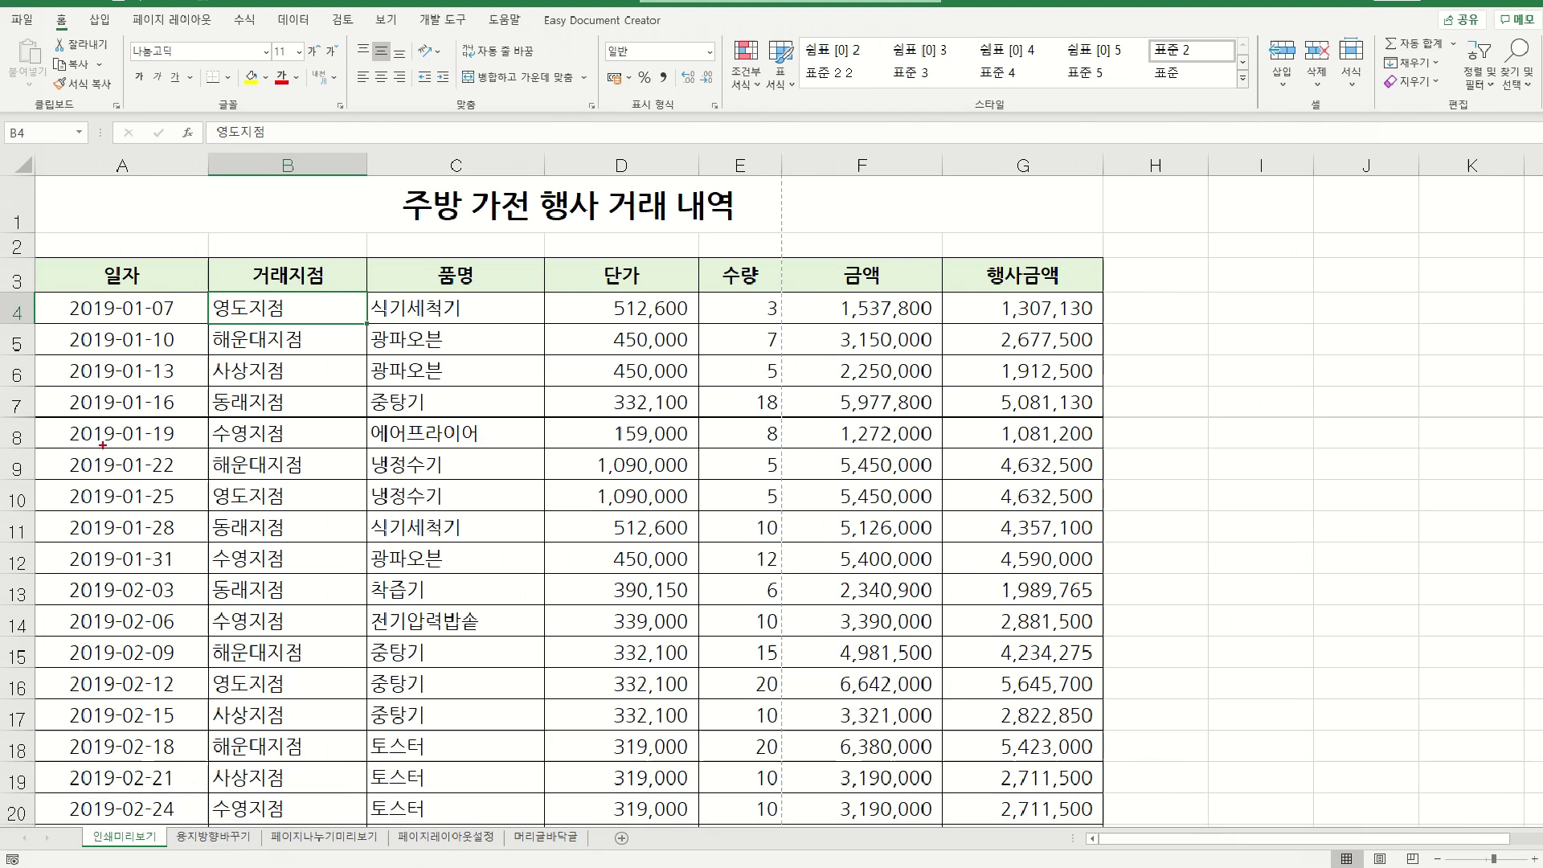
{"action": "left_click", "coordinate": [22, 19]}
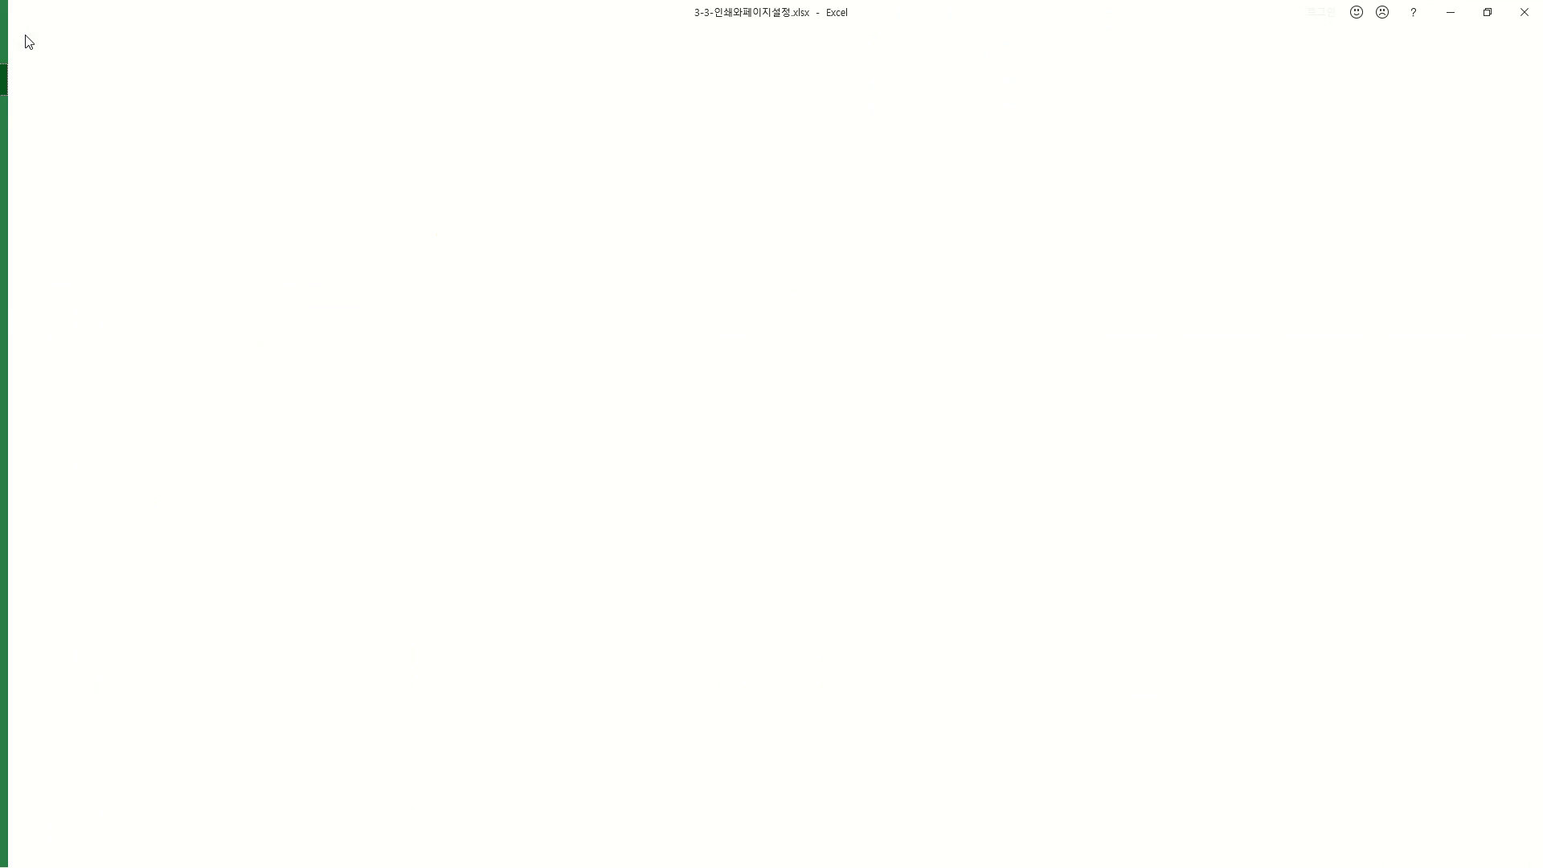
{"action": "left_click", "coordinate": [53, 297]}
{"action": "left_click", "coordinate": [241, 293]}
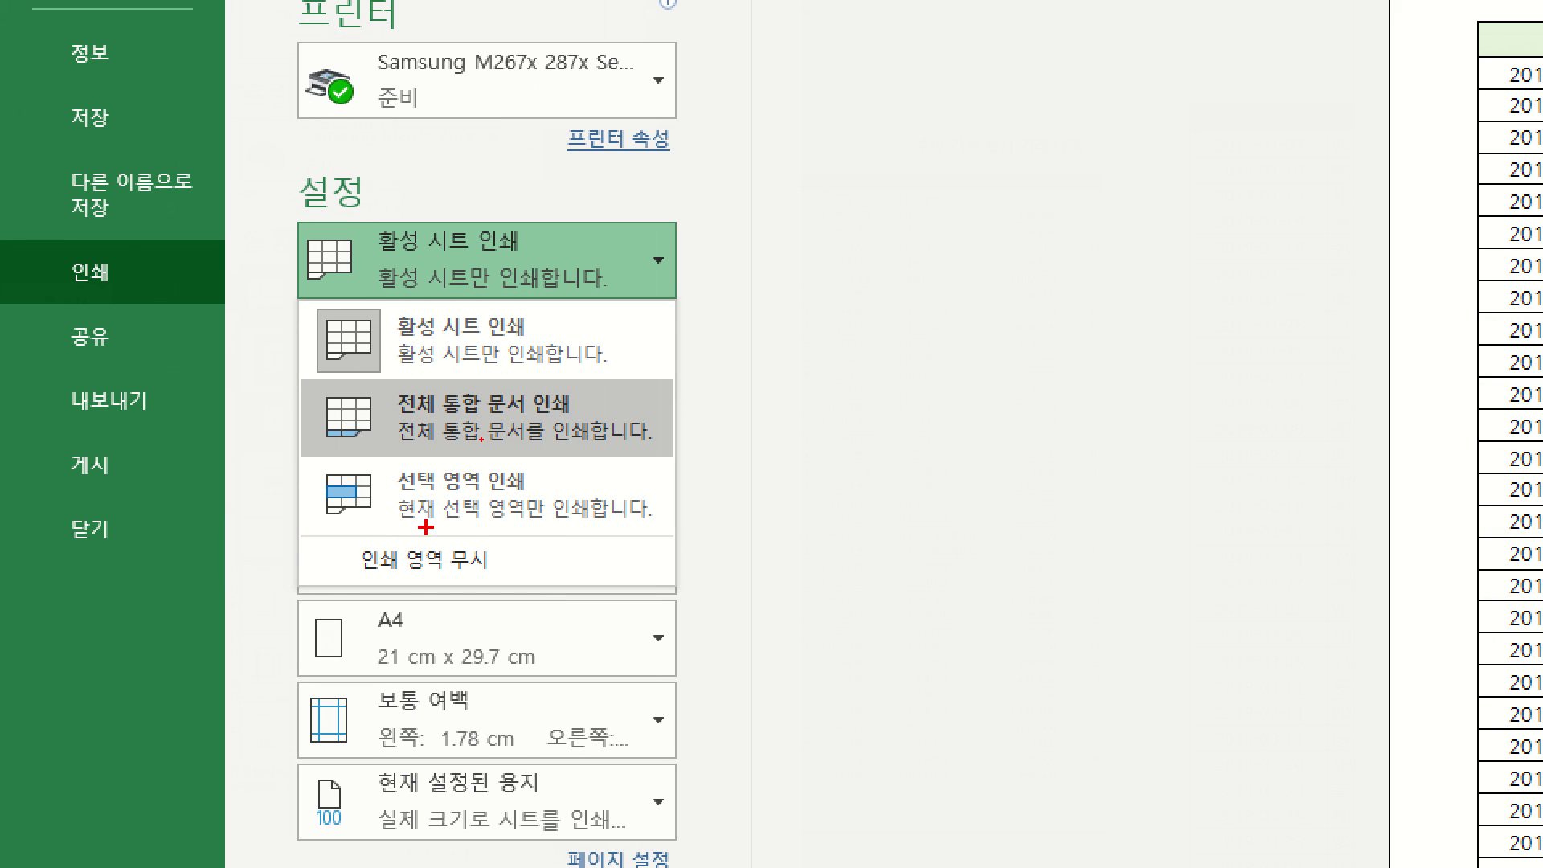
{"action": "left_click_drag", "start_coordinate": [365, 529], "coordinate": [555, 532]}
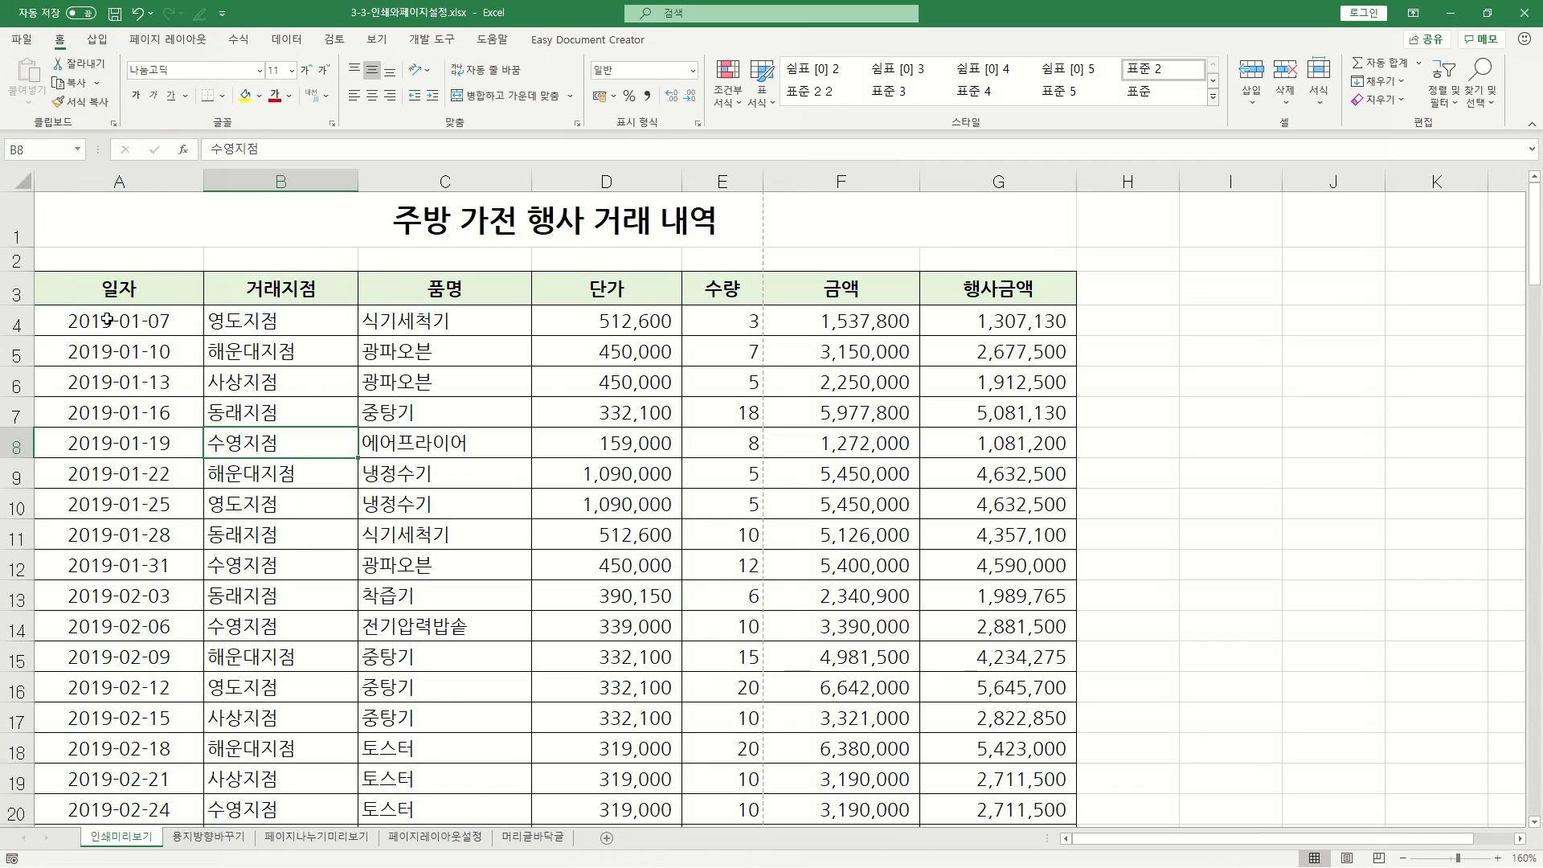
- Select the range A3:D14 and set the print range to 선택 영역 인쇄 (print selection), and deselect the range in the sheet
{"action": "left_click_drag", "start_coordinate": [119, 289], "coordinate": [563, 615]}
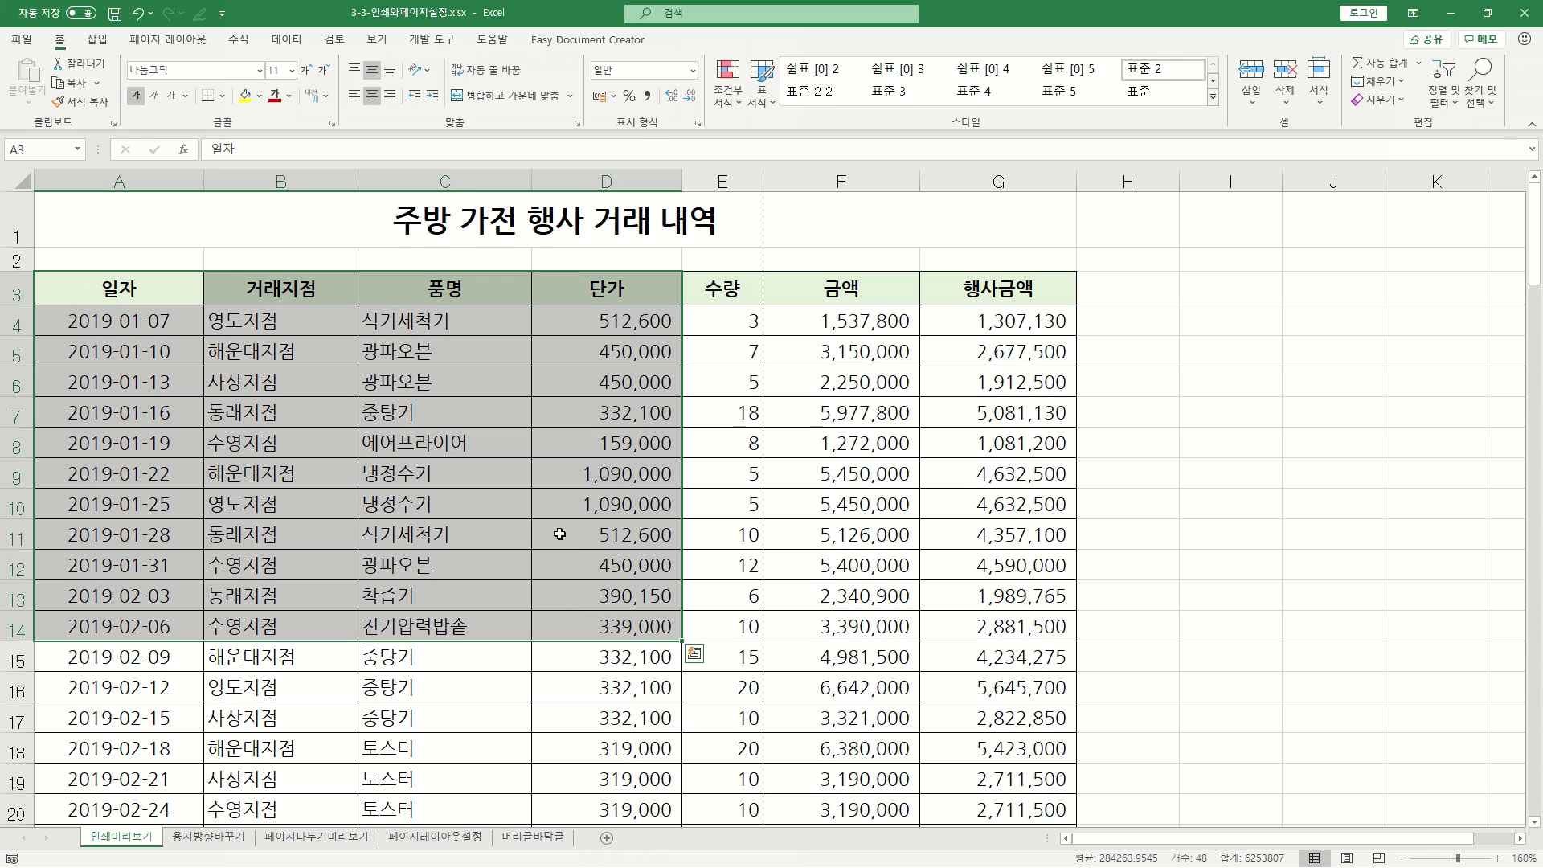
{"action": "left_click", "coordinate": [23, 40]}
{"action": "left_click", "coordinate": [50, 298]}
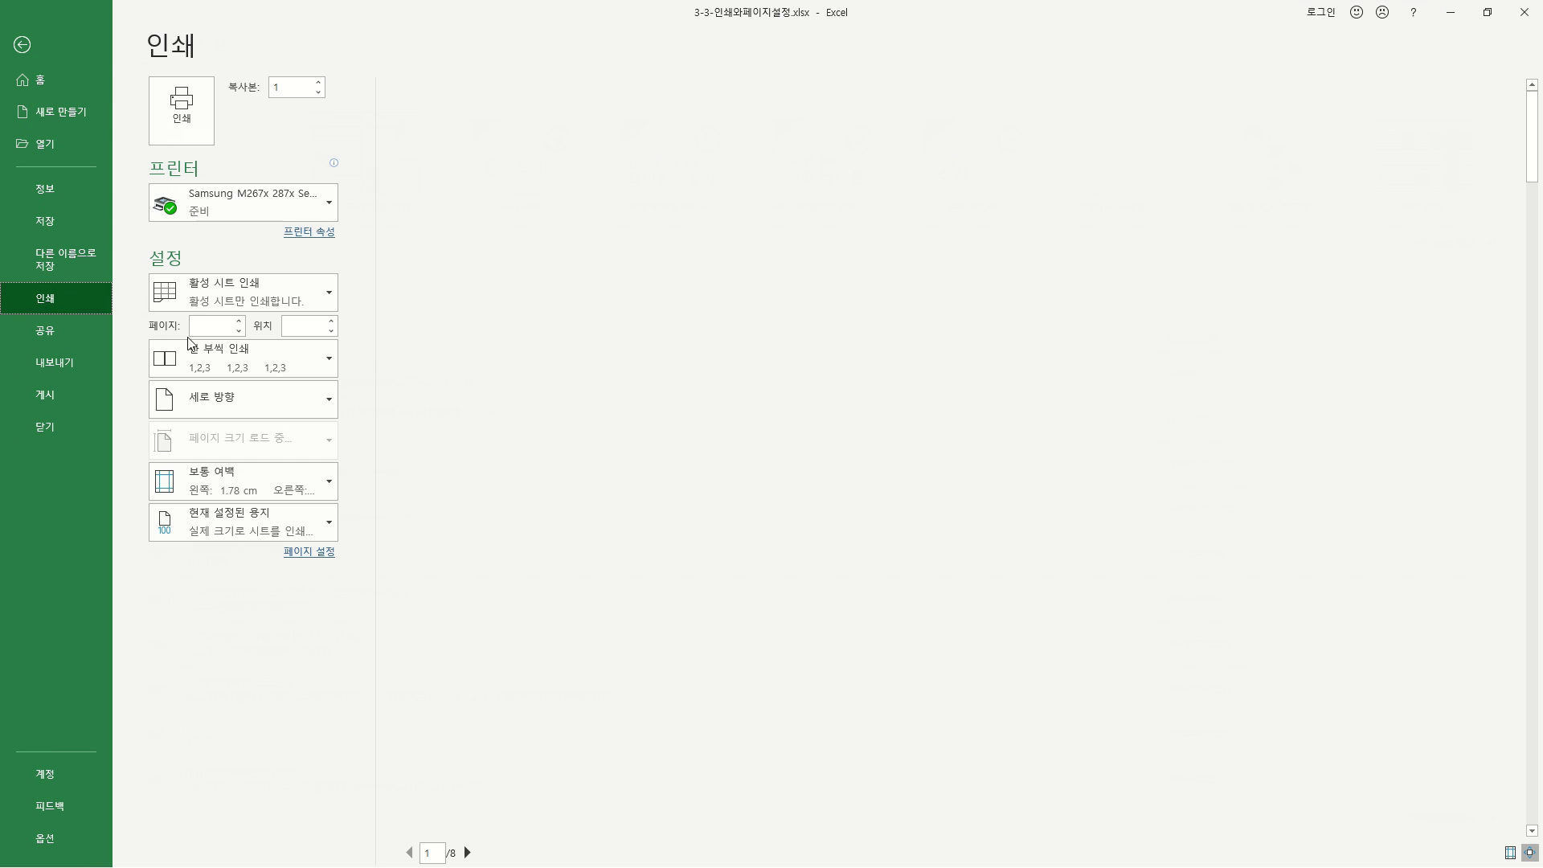
{"action": "left_click", "coordinate": [331, 294]}
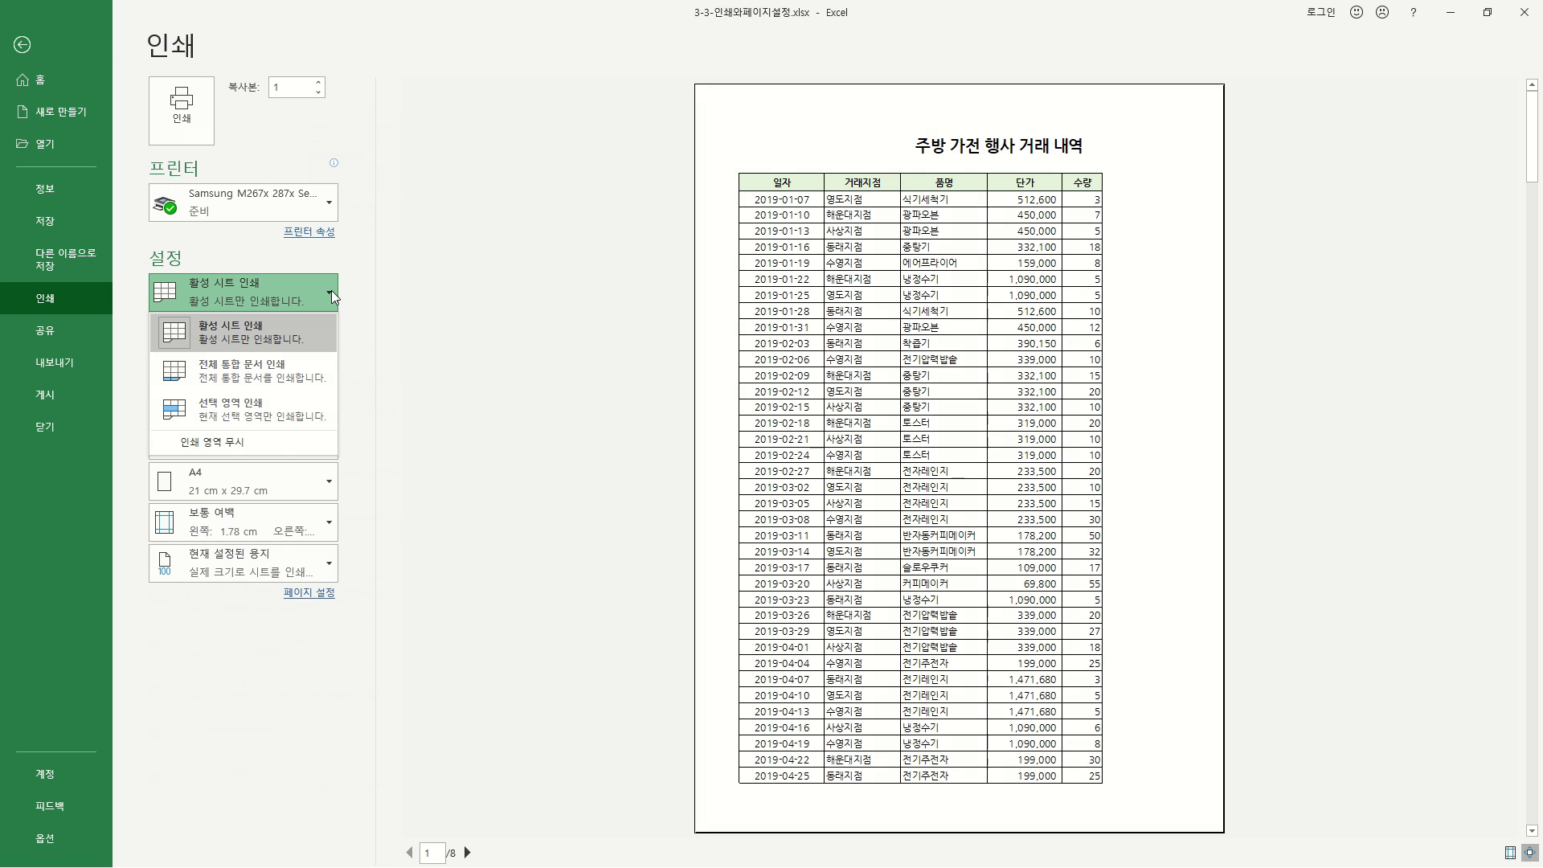
{"action": "left_click", "coordinate": [233, 416]}
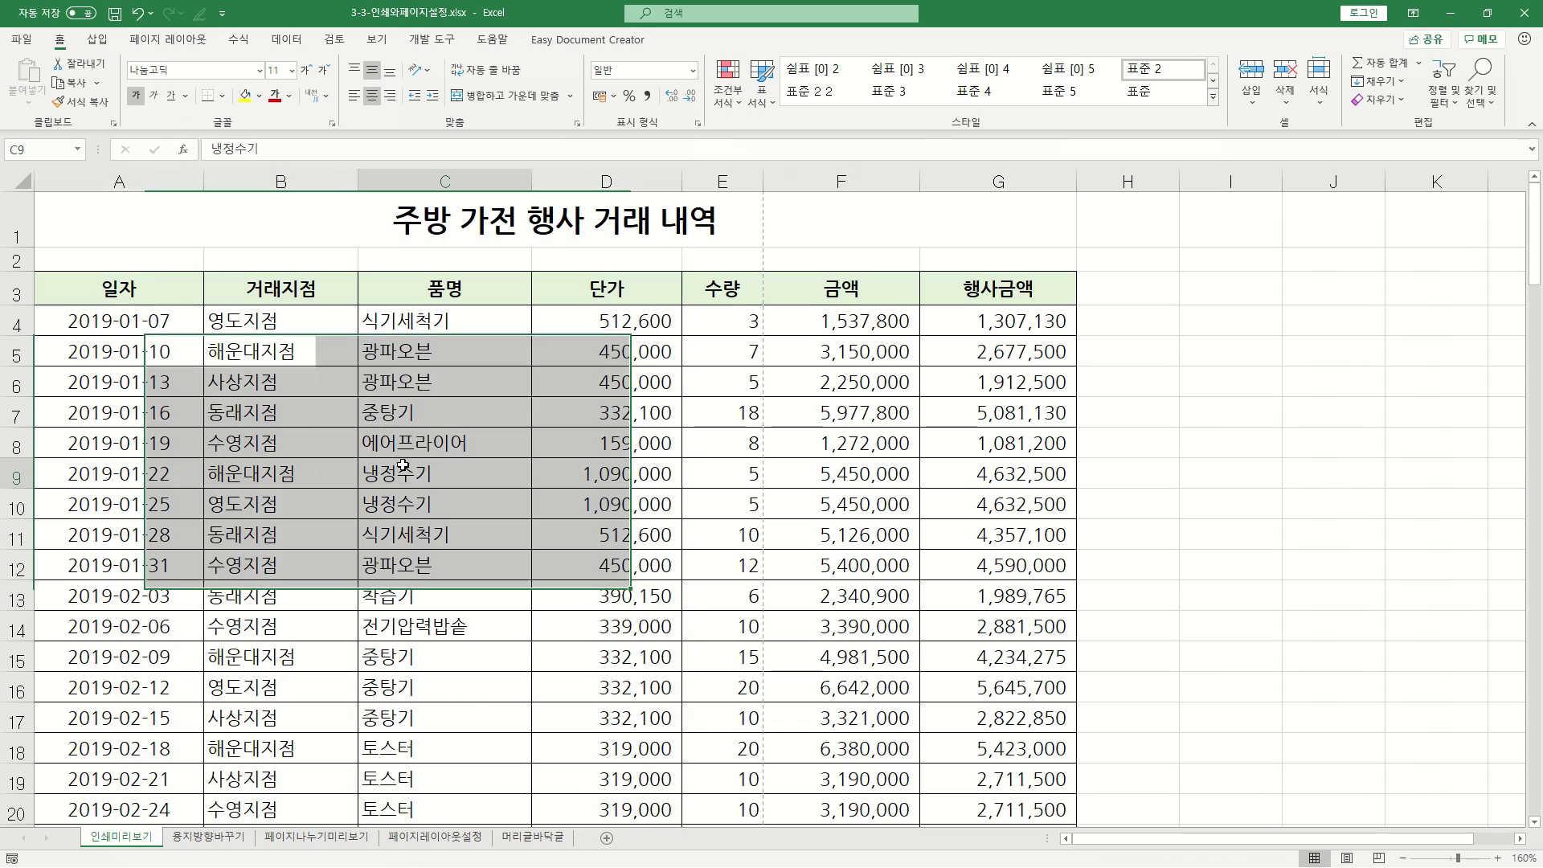
{"action": "left_click", "coordinate": [402, 464]}
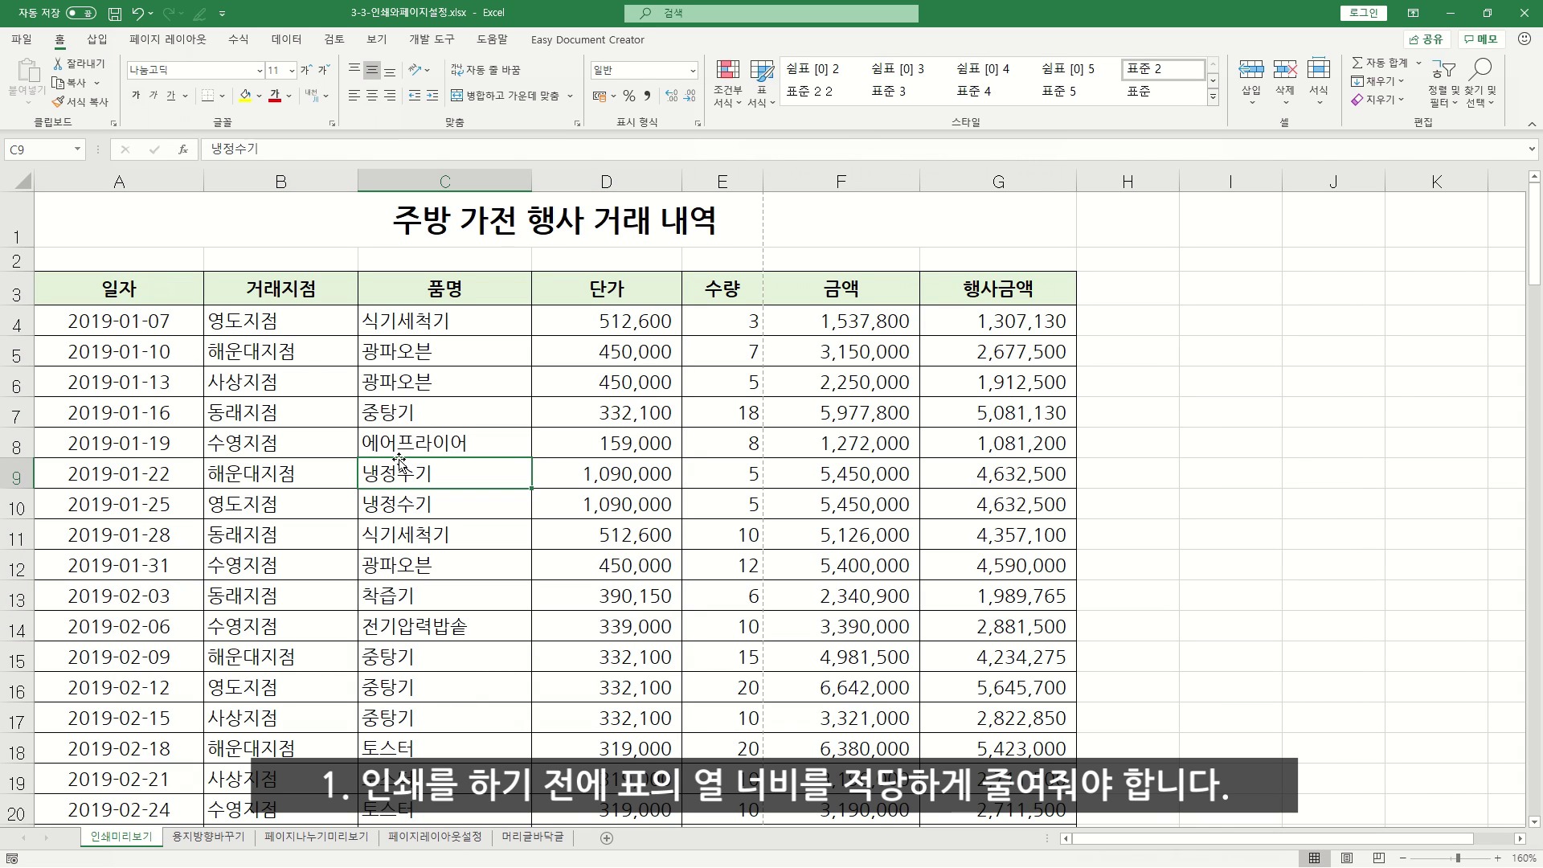
- Narrow columns A, B, C and D of the 주방 가전 행사 거래 내역 table slightly
{"action": "left_click_drag", "start_coordinate": [205, 180], "coordinate": [184, 183]}
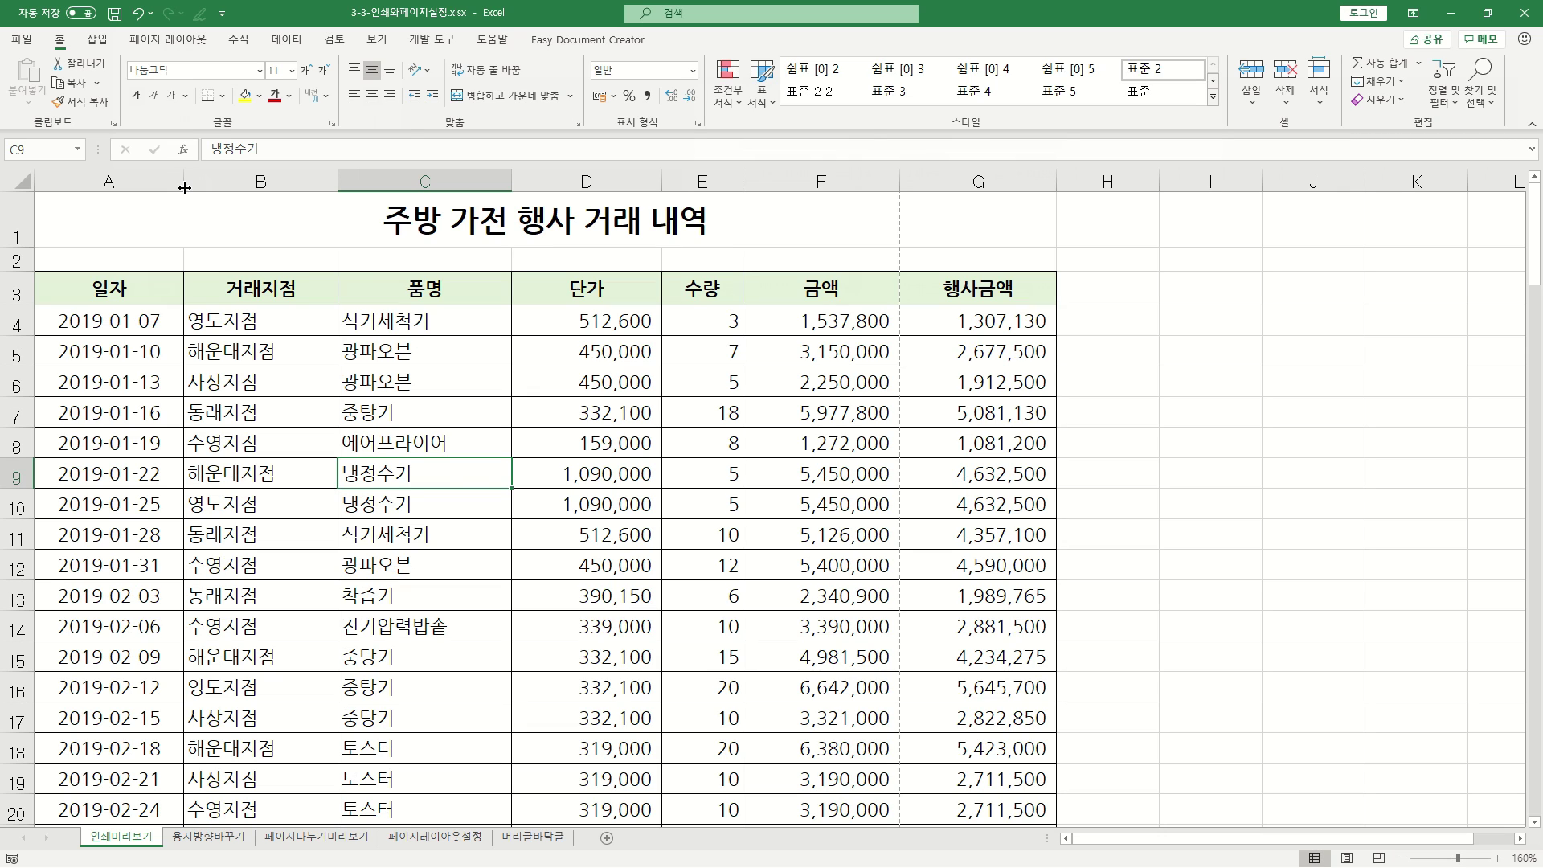
{"action": "left_click_drag", "start_coordinate": [338, 181], "coordinate": [331, 181]}
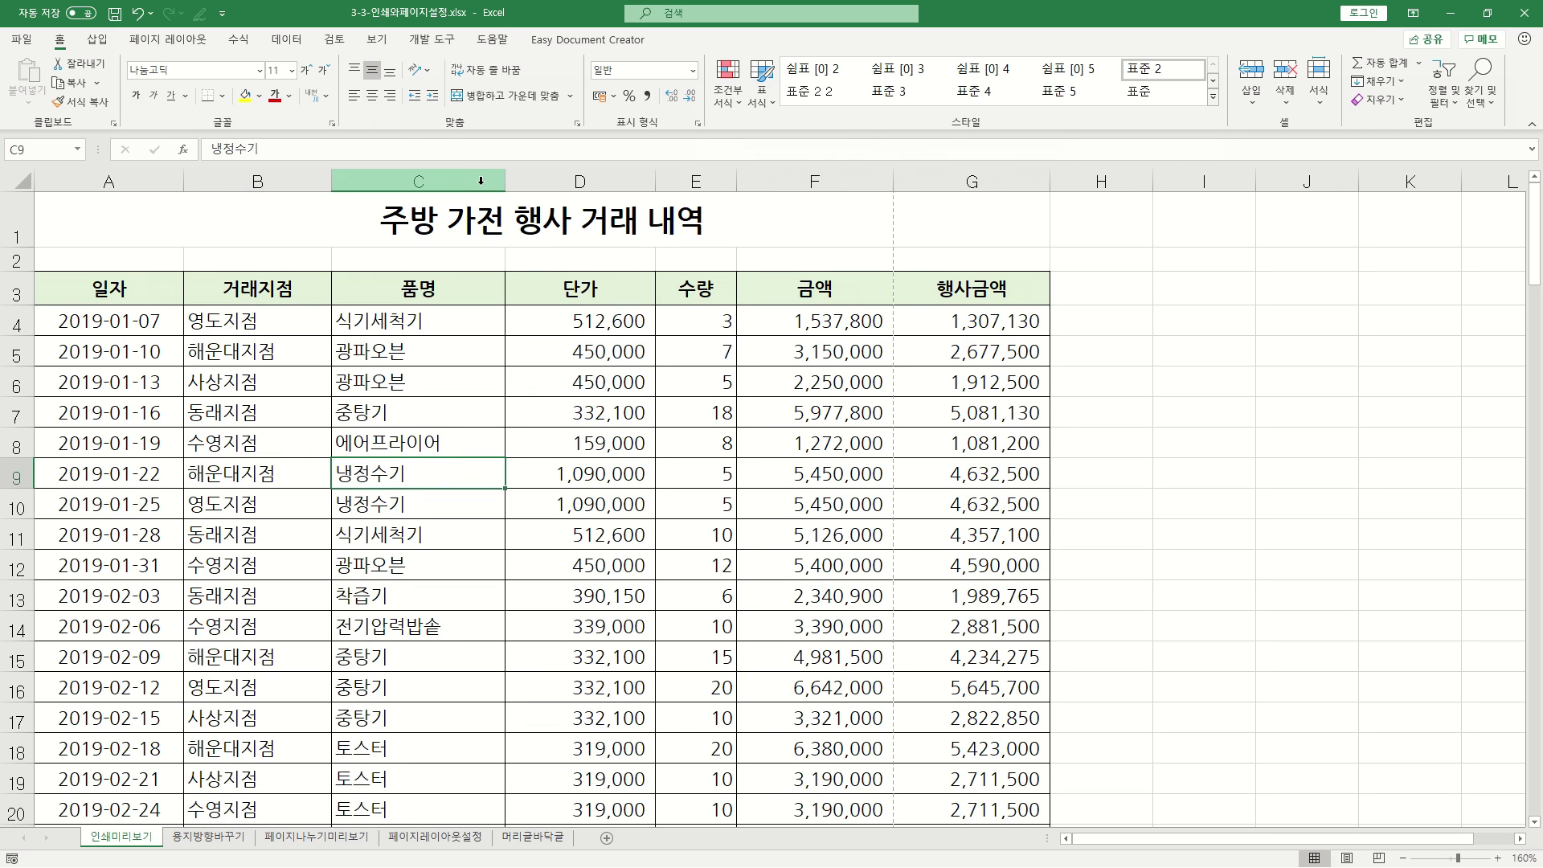
{"action": "left_click_drag", "start_coordinate": [505, 181], "coordinate": [494, 180]}
{"action": "left_click_drag", "start_coordinate": [644, 181], "coordinate": [626, 181]}
- Set the printout's margins to the narrow preset (좁게) in the print settings
{"action": "left_click", "coordinate": [24, 38]}
{"action": "left_click", "coordinate": [46, 302]}
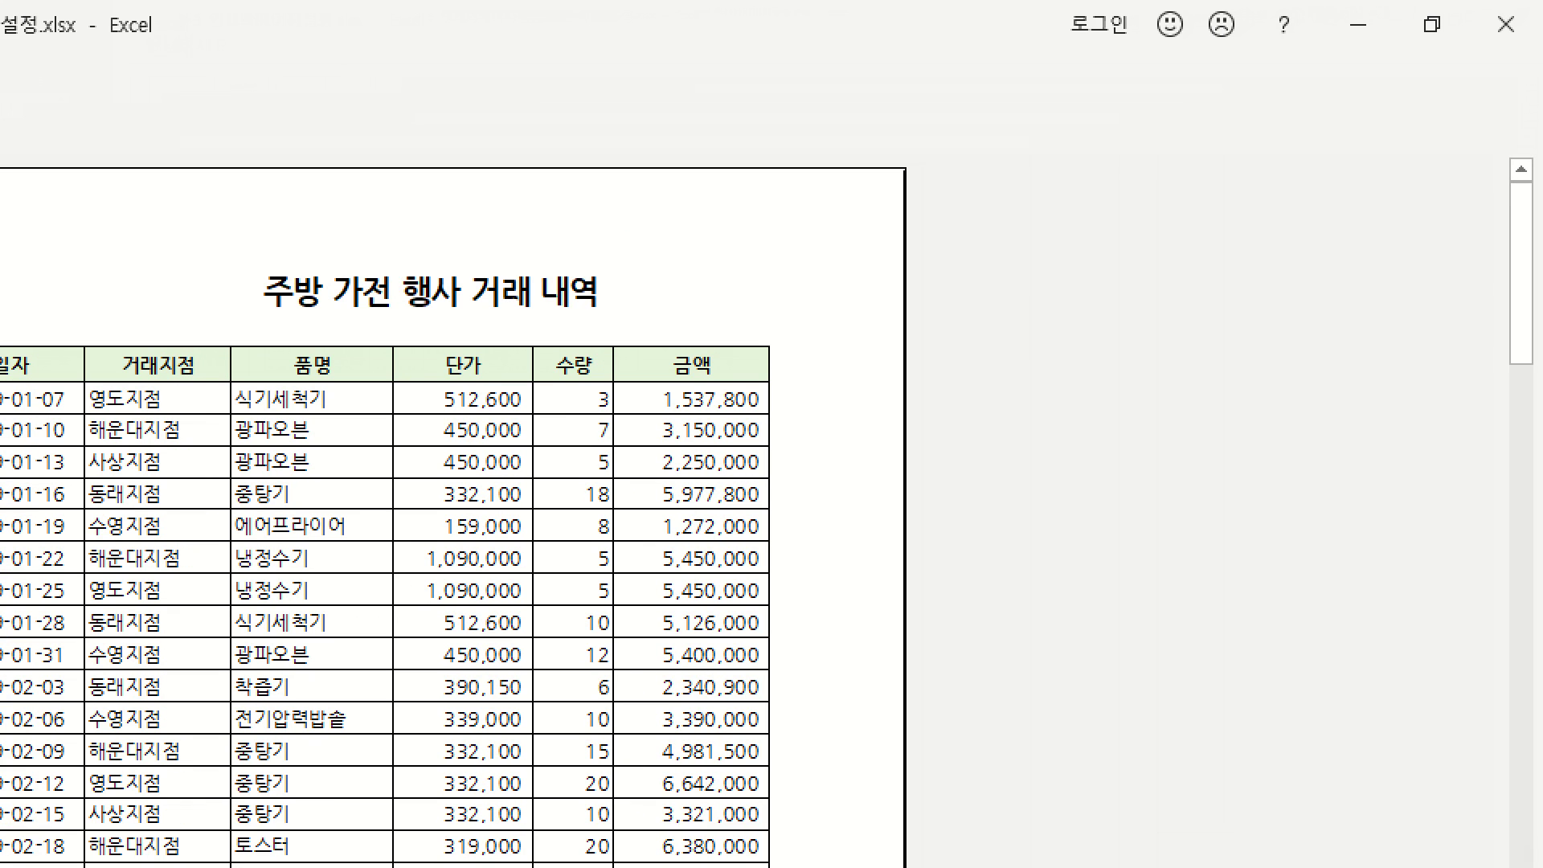
{"action": "mouse_move", "coordinate": [796, 339]}
{"action": "left_mouse_down"}
{"action": "mouse_move", "coordinate": [818, 363]}
{"action": "mouse_move", "coordinate": [853, 296]}
{"action": "left_mouse_up"}
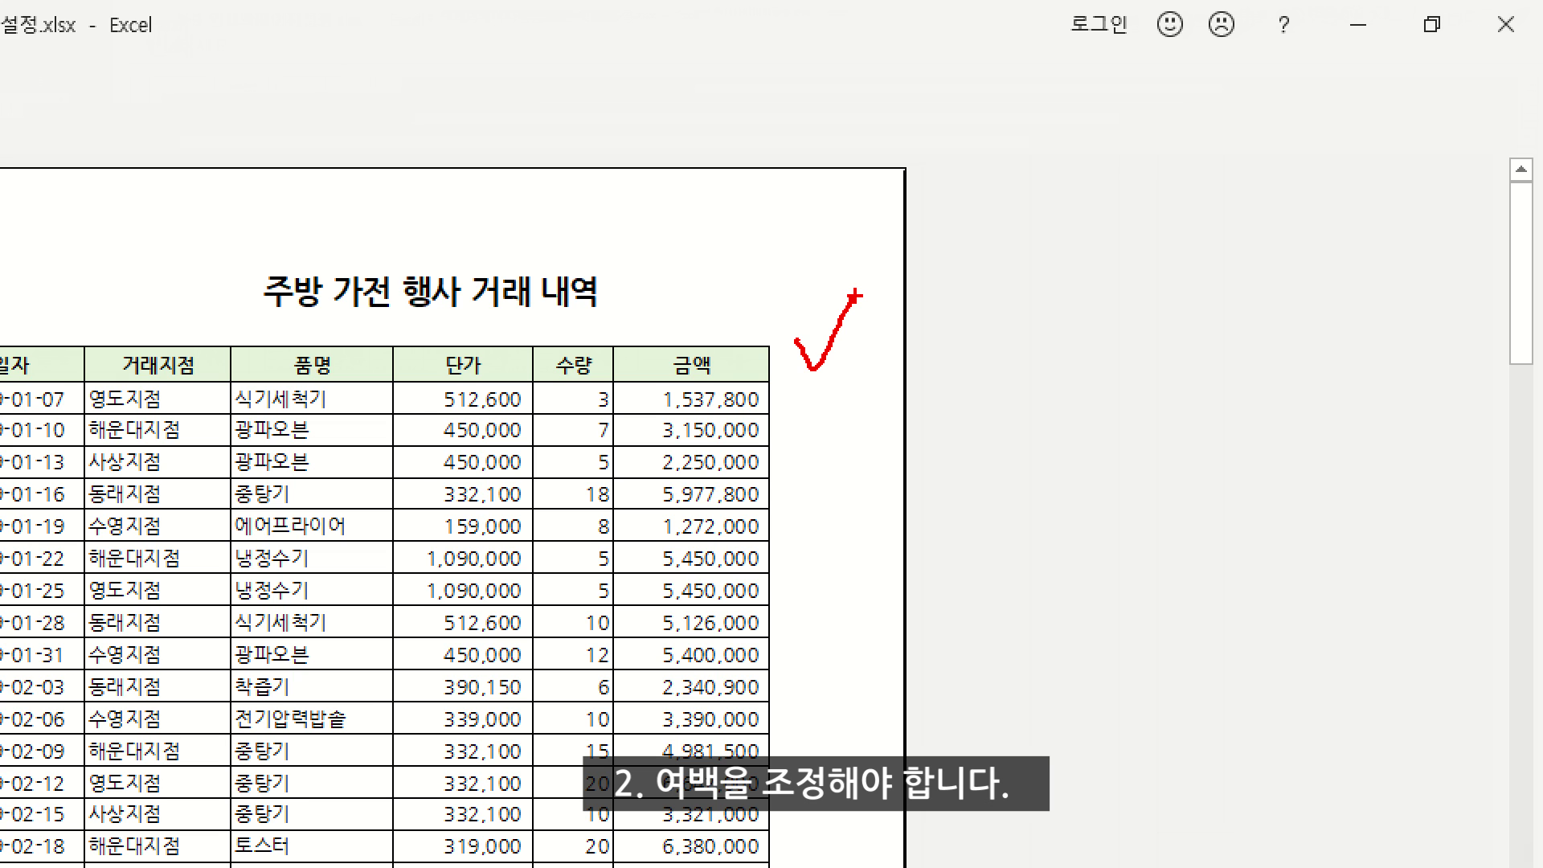
{"action": "left_click", "coordinate": [328, 527]}
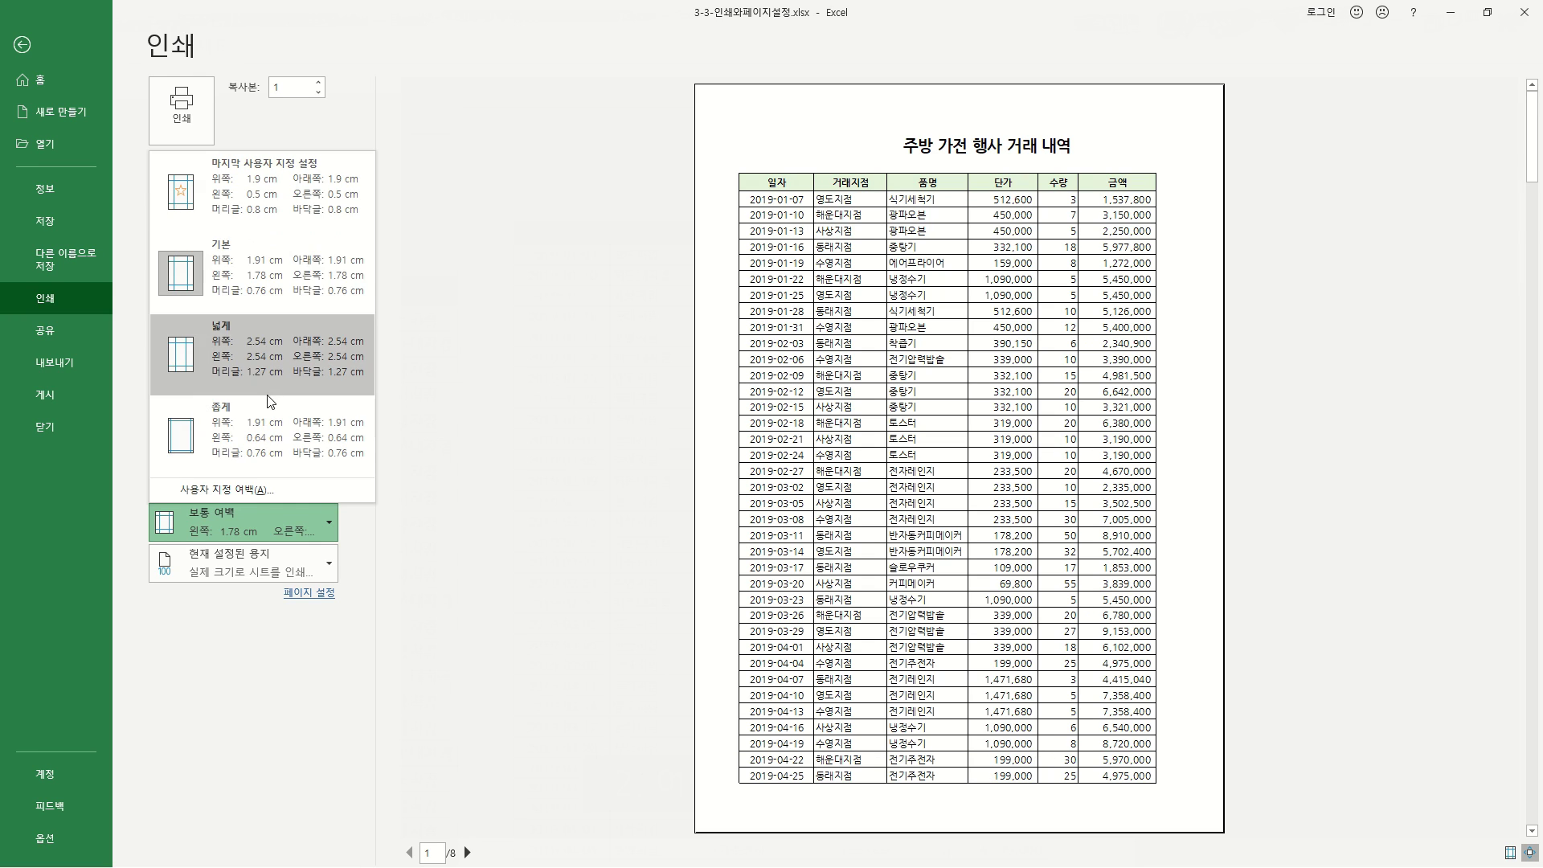
{"action": "left_click", "coordinate": [268, 439]}
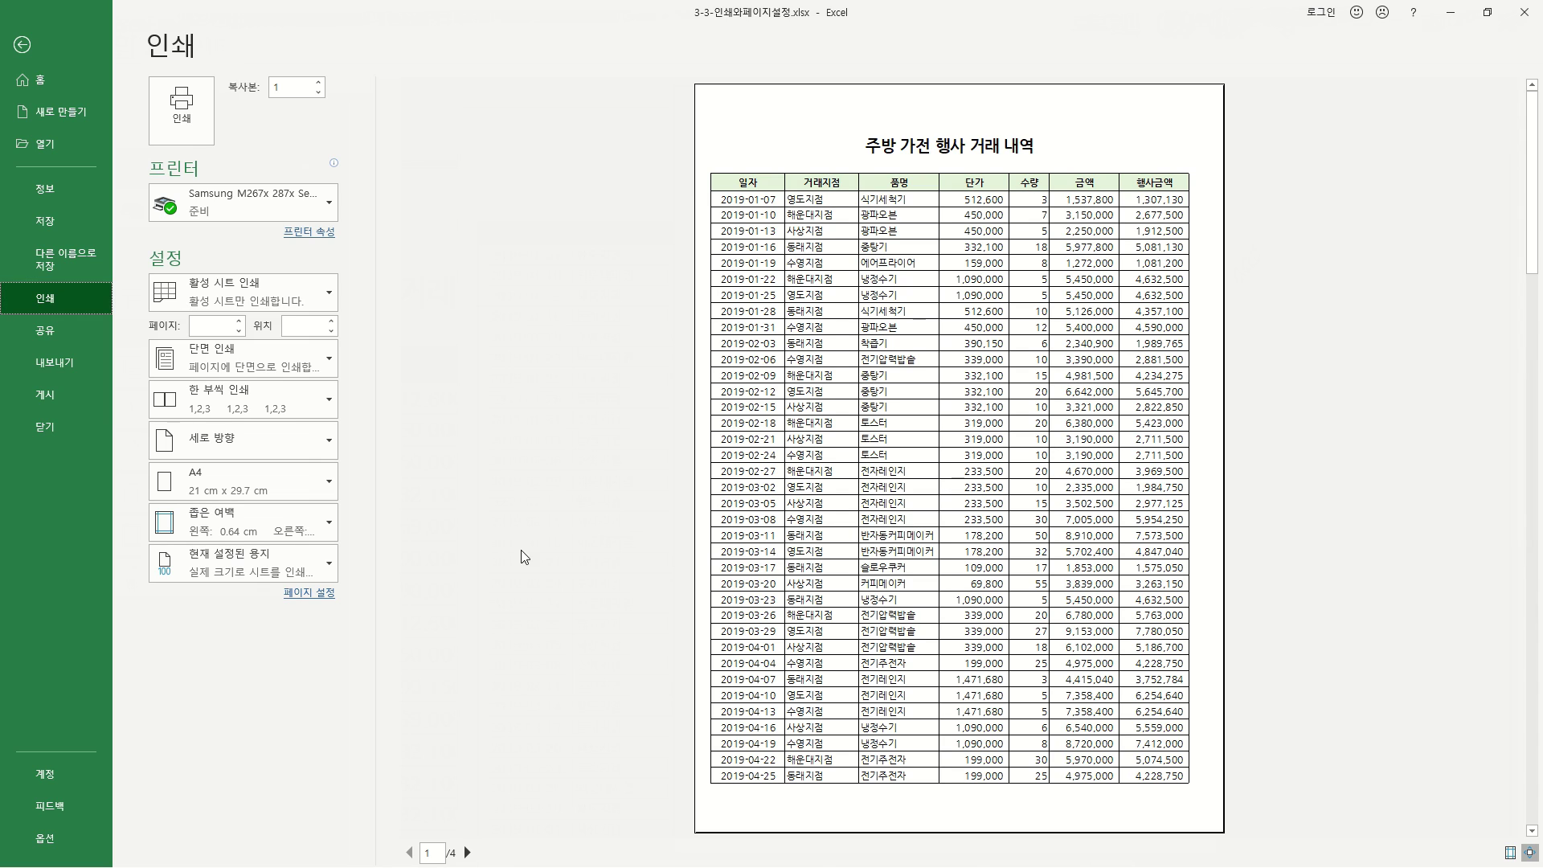
- Center the printout horizontally (가로) on the page through the custom margin settings
{"action": "left_click", "coordinate": [327, 525]}
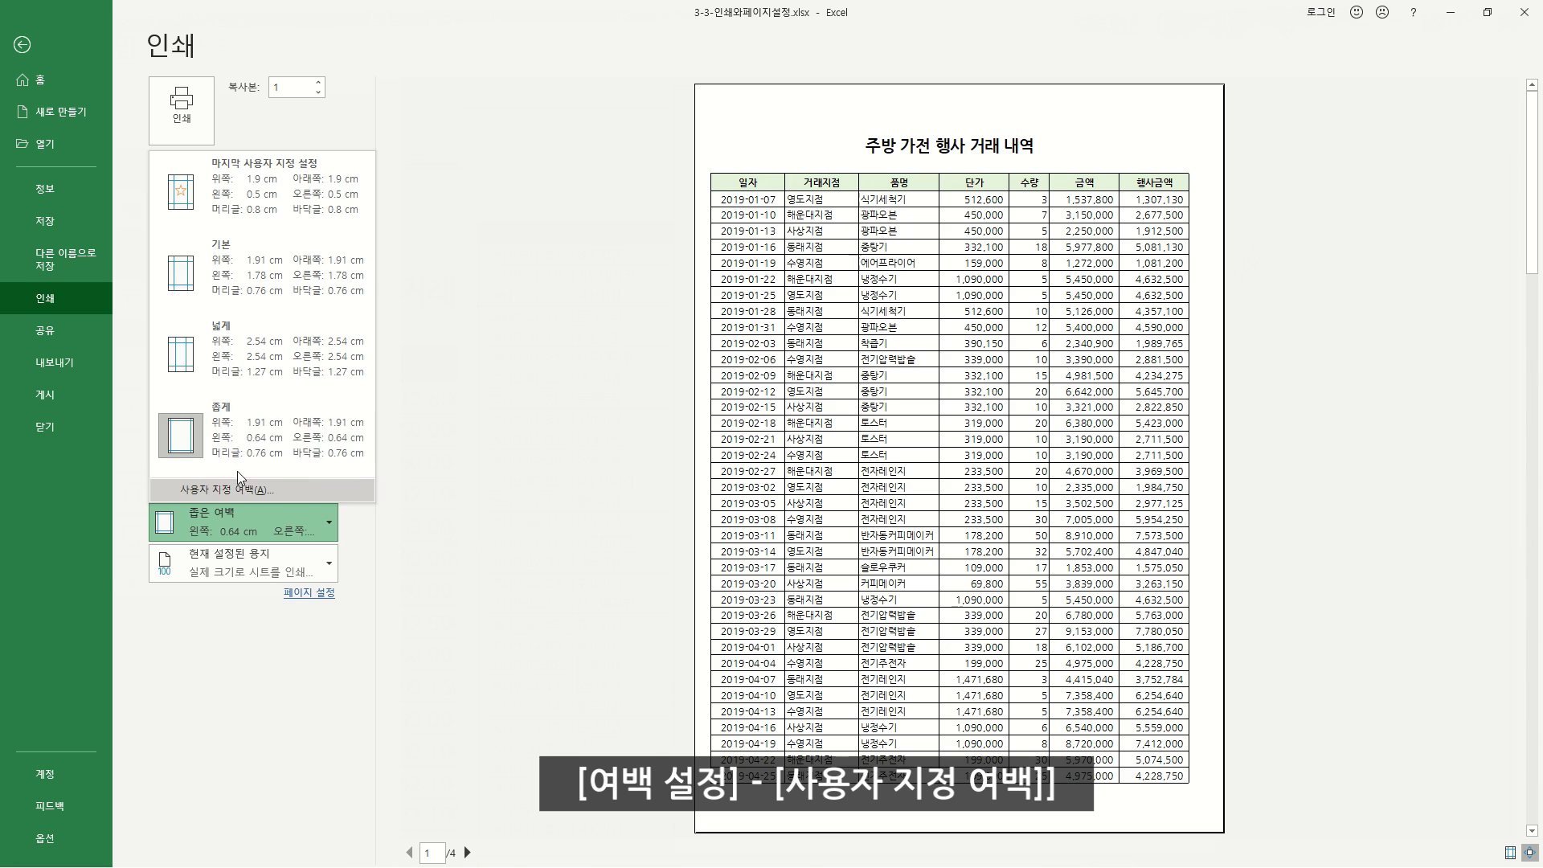
{"action": "left_click", "coordinate": [230, 492]}
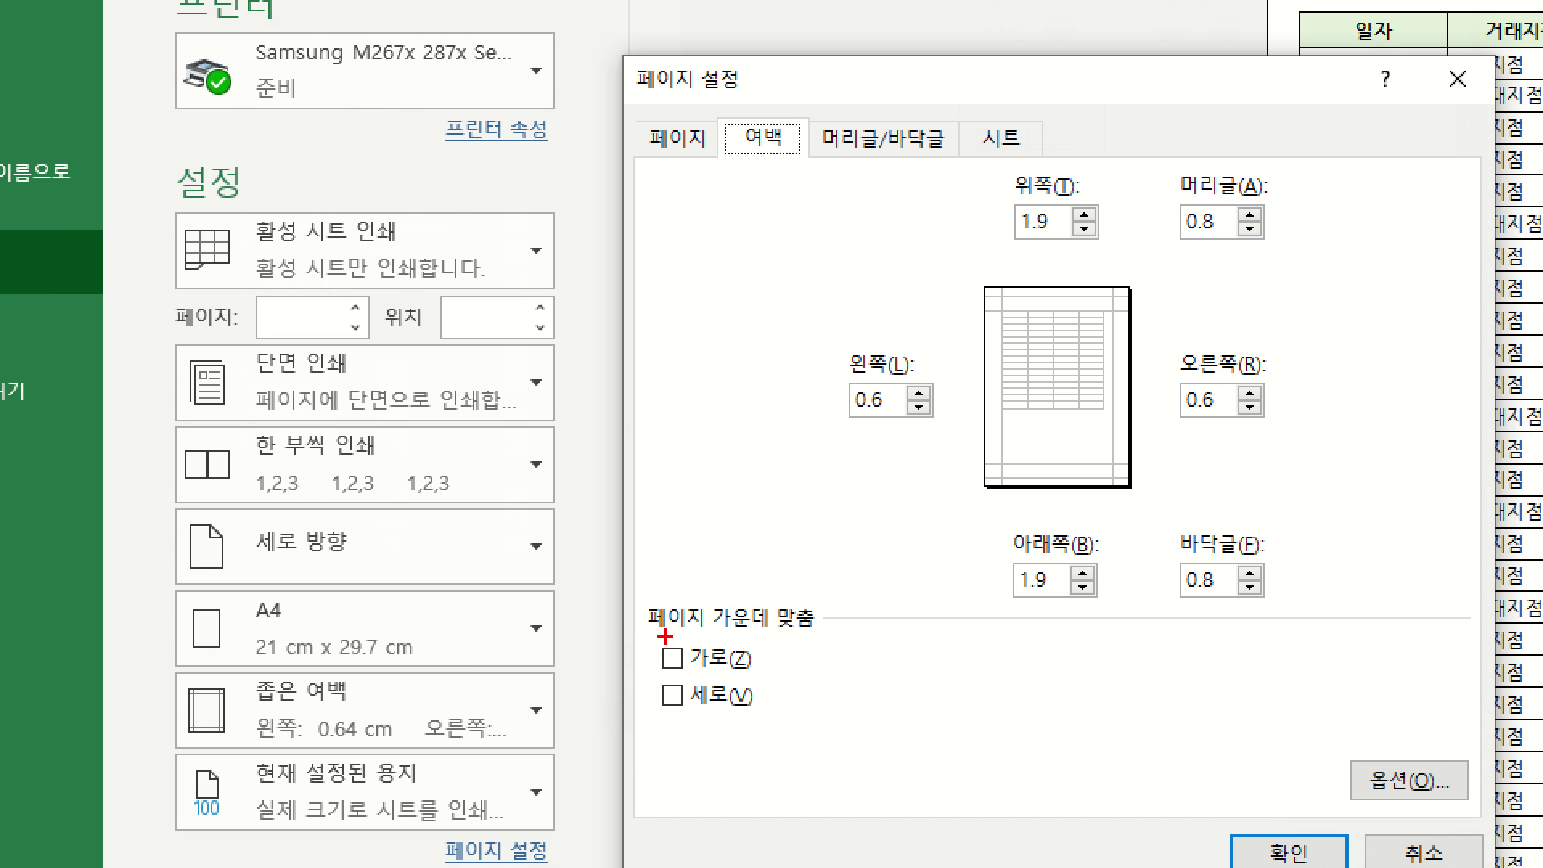
{"action": "left_click_drag", "start_coordinate": [657, 637], "coordinate": [822, 637]}
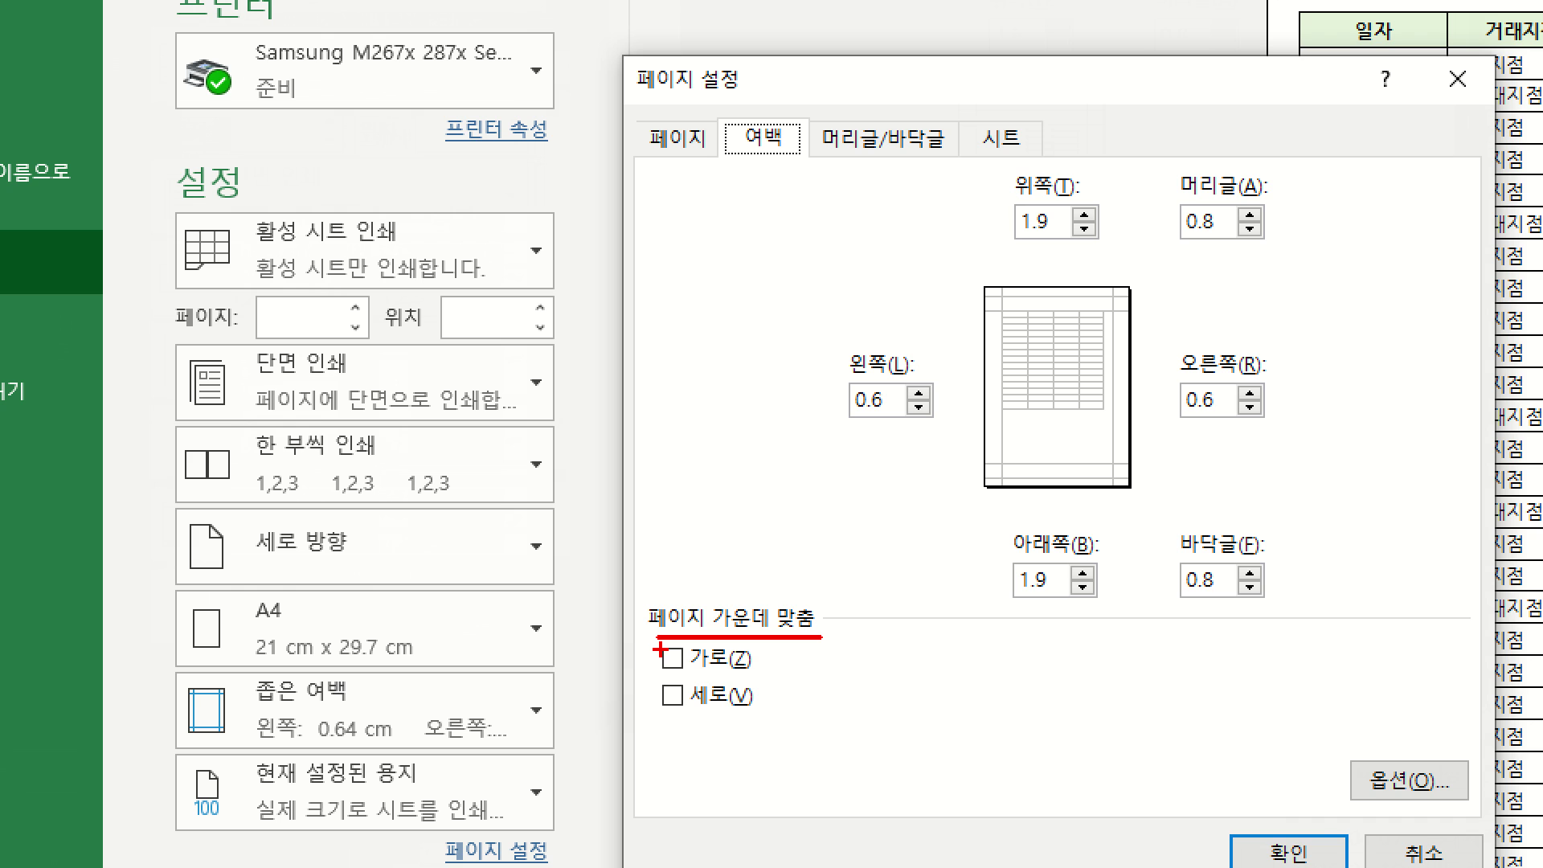
{"action": "mouse_move", "coordinate": [658, 641]}
{"action": "left_mouse_down"}
{"action": "mouse_move", "coordinate": [673, 664]}
{"action": "mouse_move", "coordinate": [702, 591]}
{"action": "left_mouse_up"}
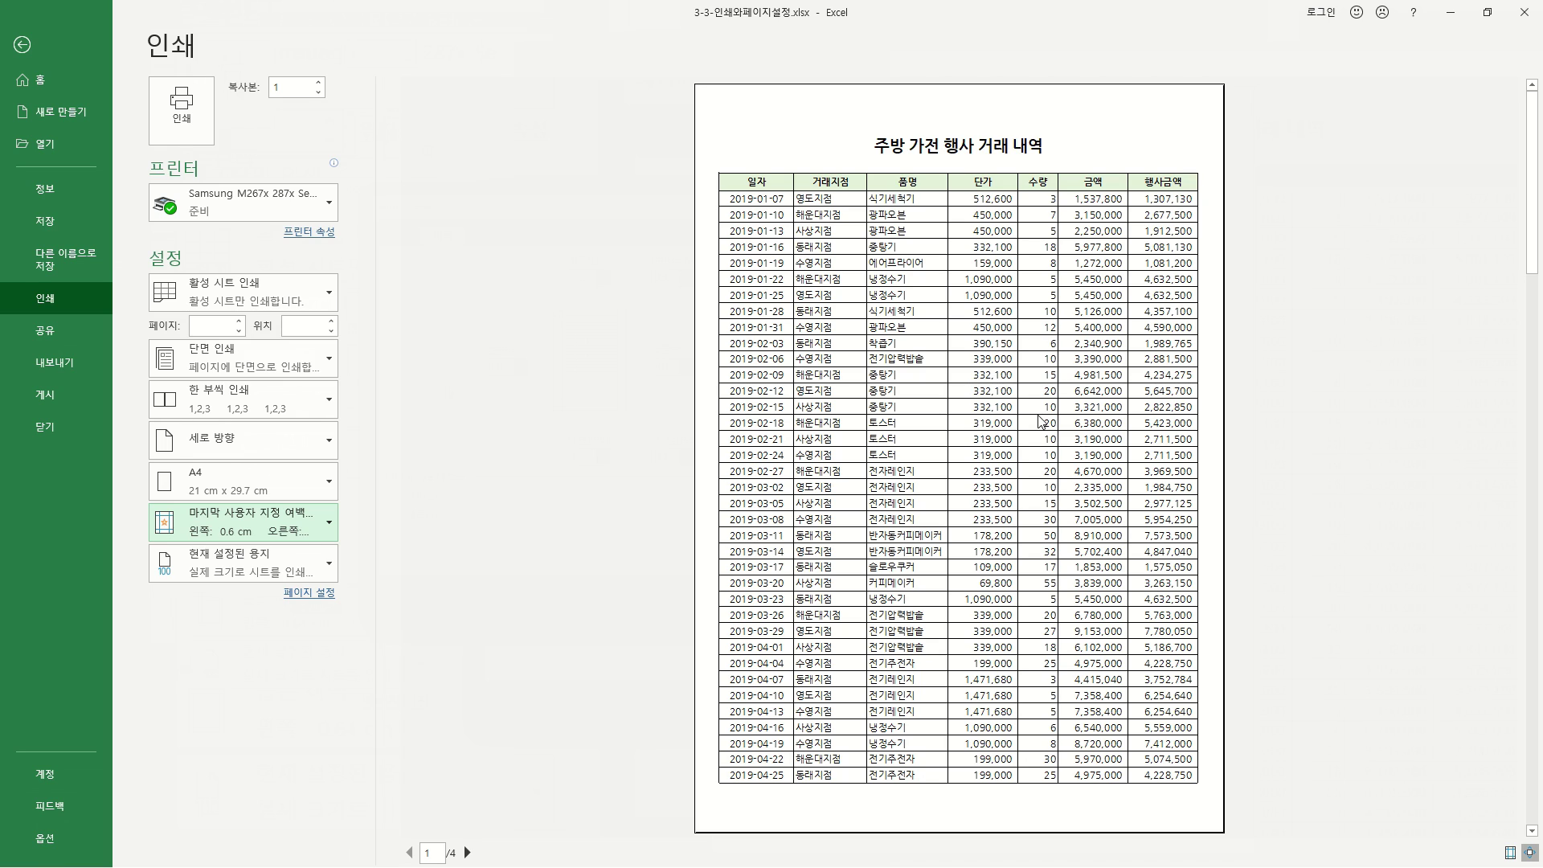
- Set the print scaling to 한 페이지에 모든 열 맞추기 (fit all columns on one page)
{"action": "left_click", "coordinate": [250, 562]}
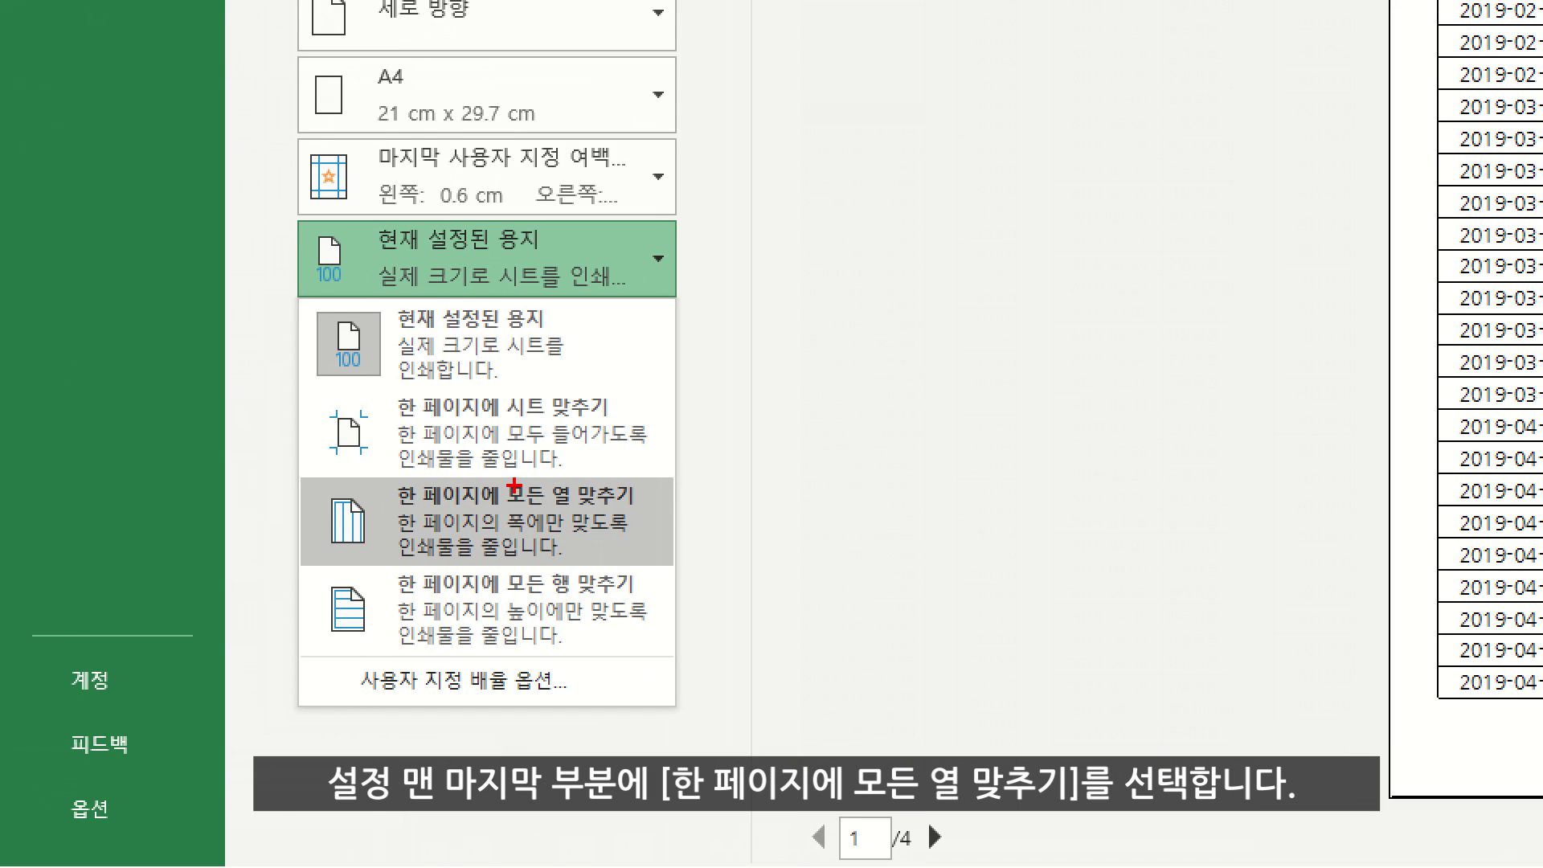
{"action": "mouse_move", "coordinate": [514, 483]}
{"action": "left_mouse_down"}
{"action": "mouse_move", "coordinate": [524, 506]}
{"action": "mouse_move", "coordinate": [565, 413]}
{"action": "left_mouse_up"}
{"action": "left_click", "coordinate": [482, 521]}
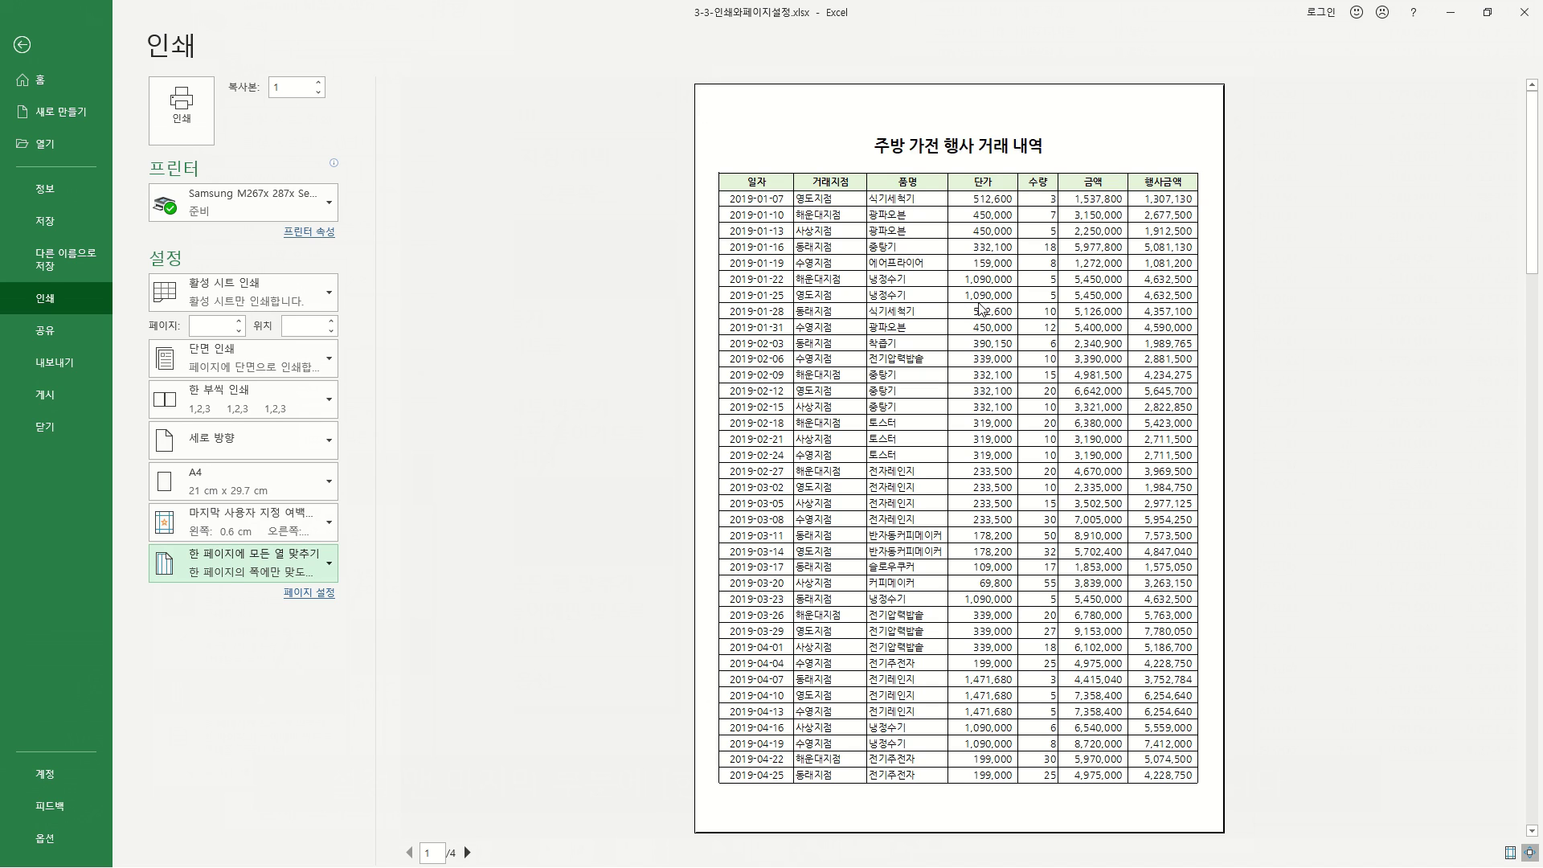
- Try scaling with 한 페이지에 시트 맞추기 (fit sheet on one page), and return it to 한 페이지에 모든 열 맞추기
{"action": "left_click", "coordinate": [325, 564]}
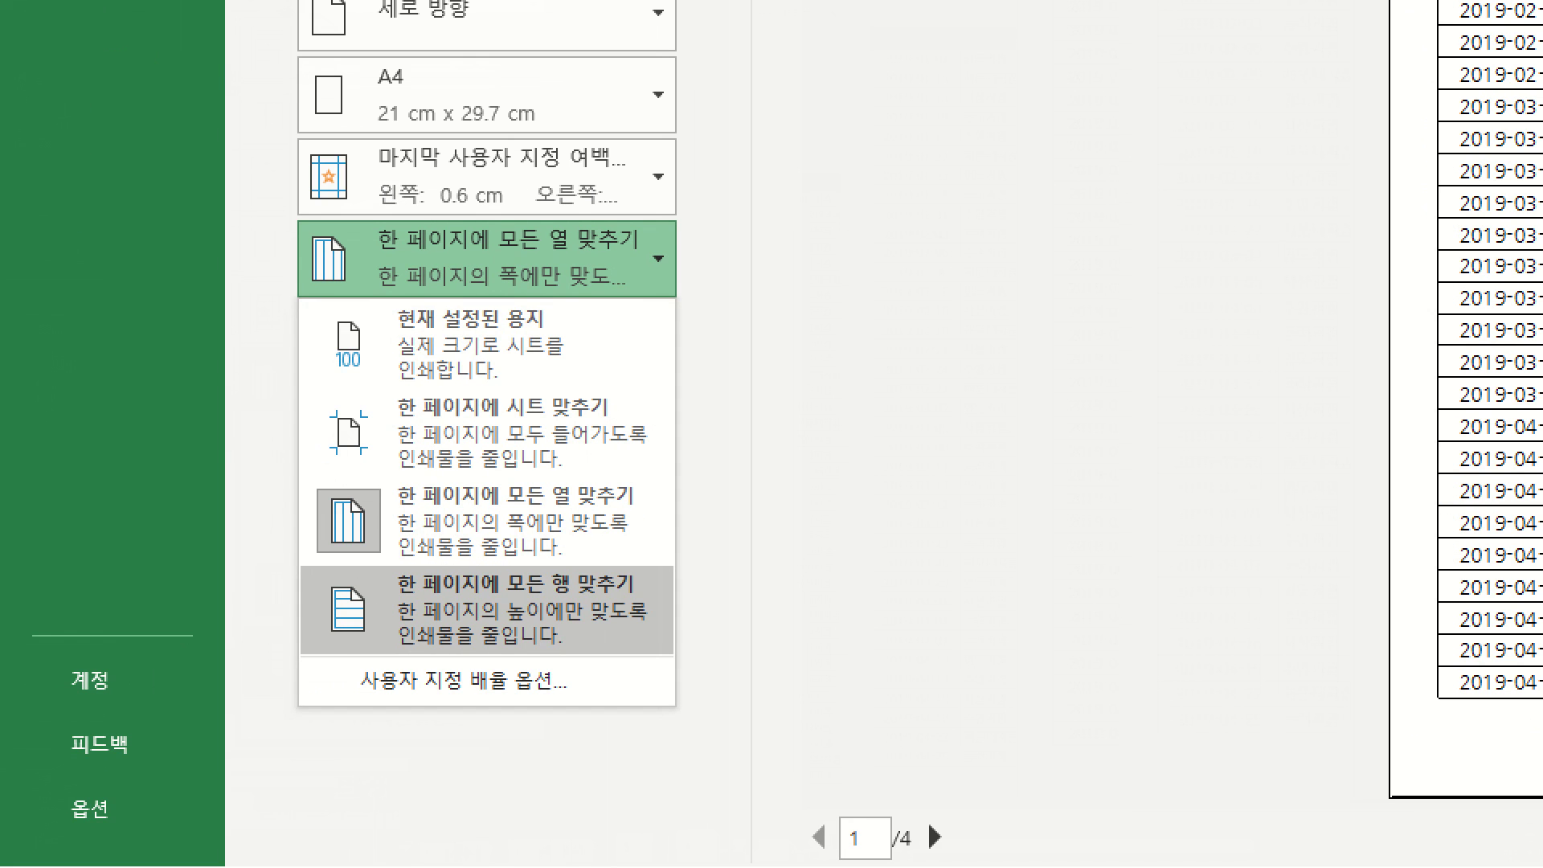
{"action": "mouse_move", "coordinate": [472, 397]}
{"action": "left_mouse_down"}
{"action": "mouse_move", "coordinate": [498, 425]}
{"action": "mouse_move", "coordinate": [524, 366]}
{"action": "mouse_move", "coordinate": [498, 415]}
{"action": "left_mouse_up"}
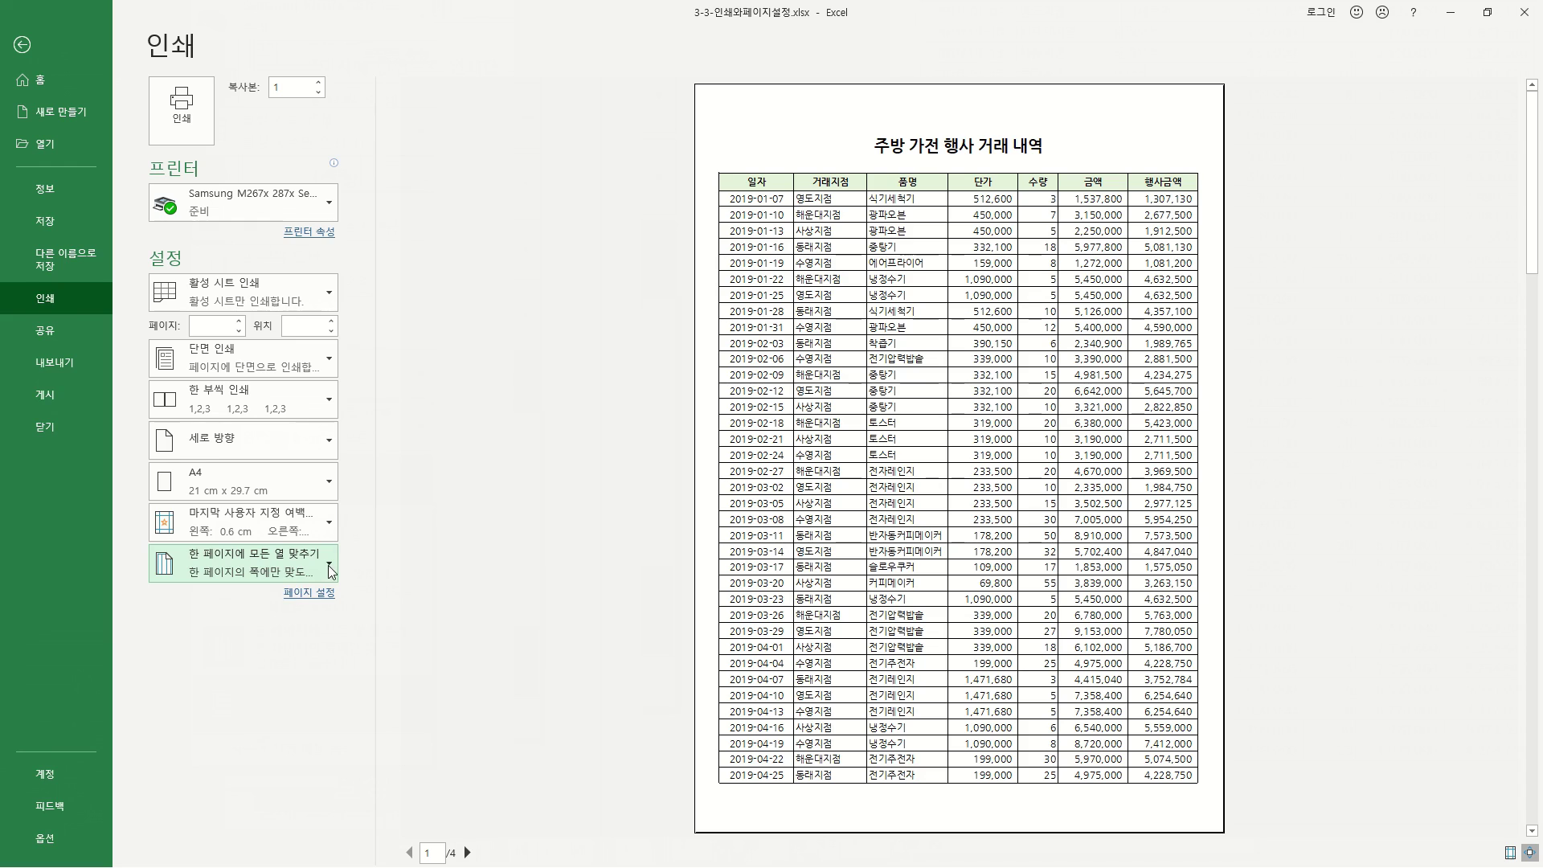
{"action": "left_click", "coordinate": [657, 262]}
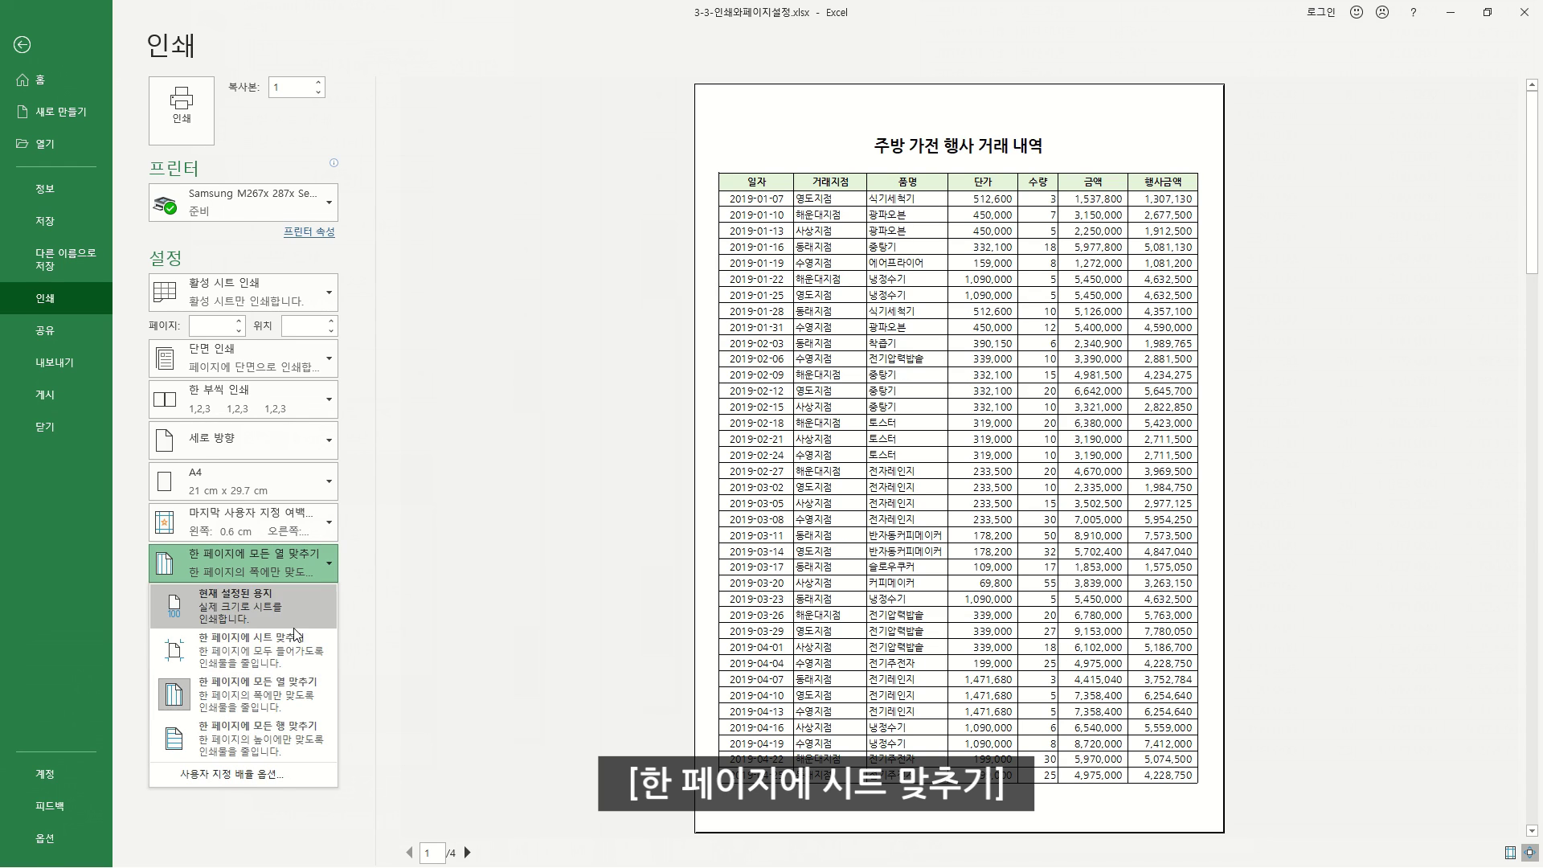
{"action": "left_click", "coordinate": [248, 651]}
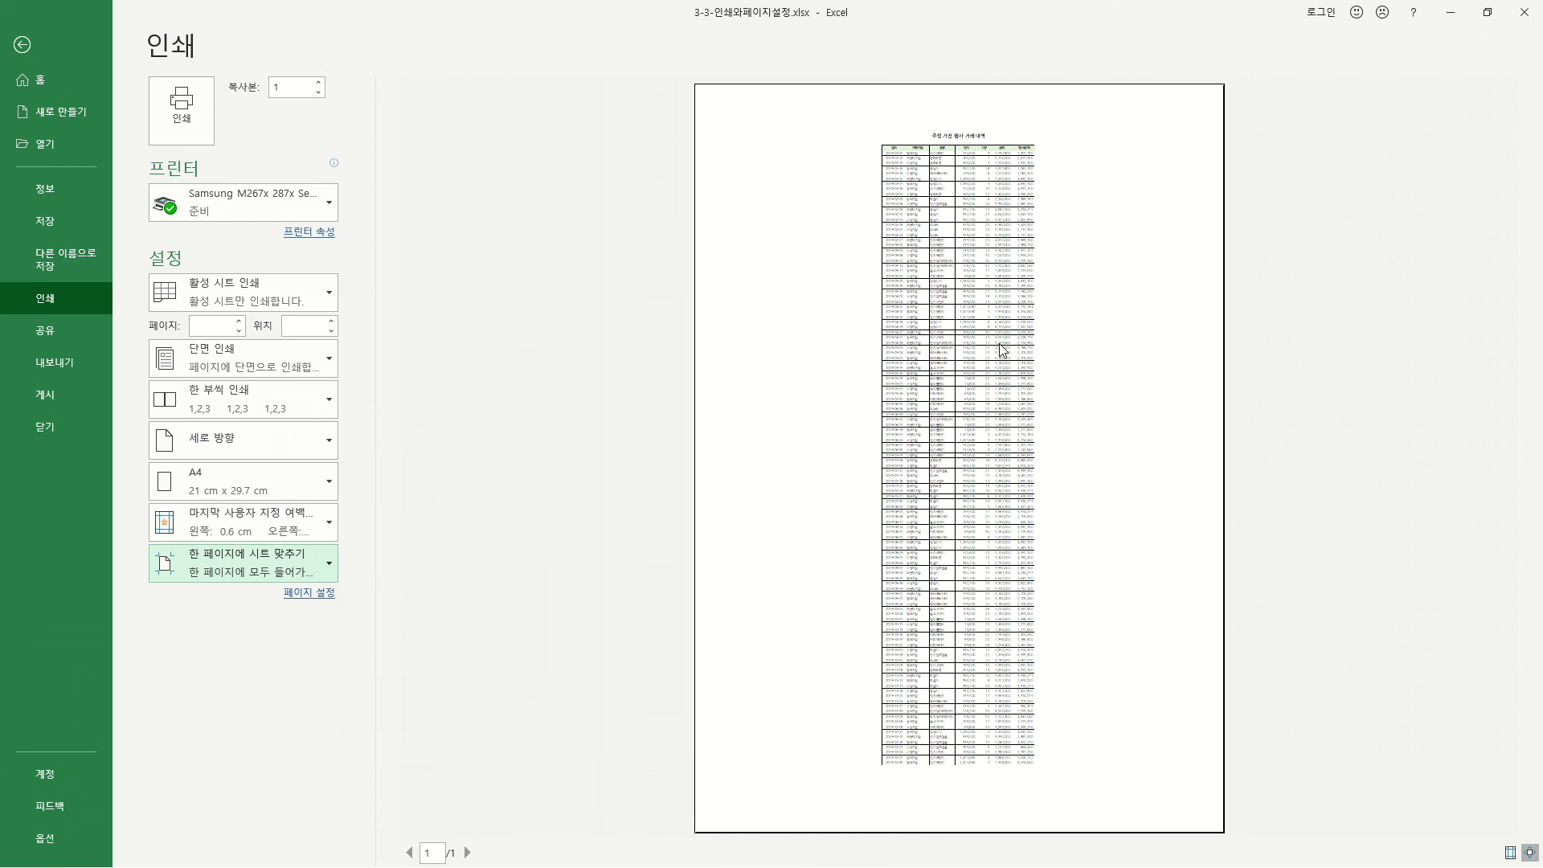
{"action": "left_click", "coordinate": [241, 562]}
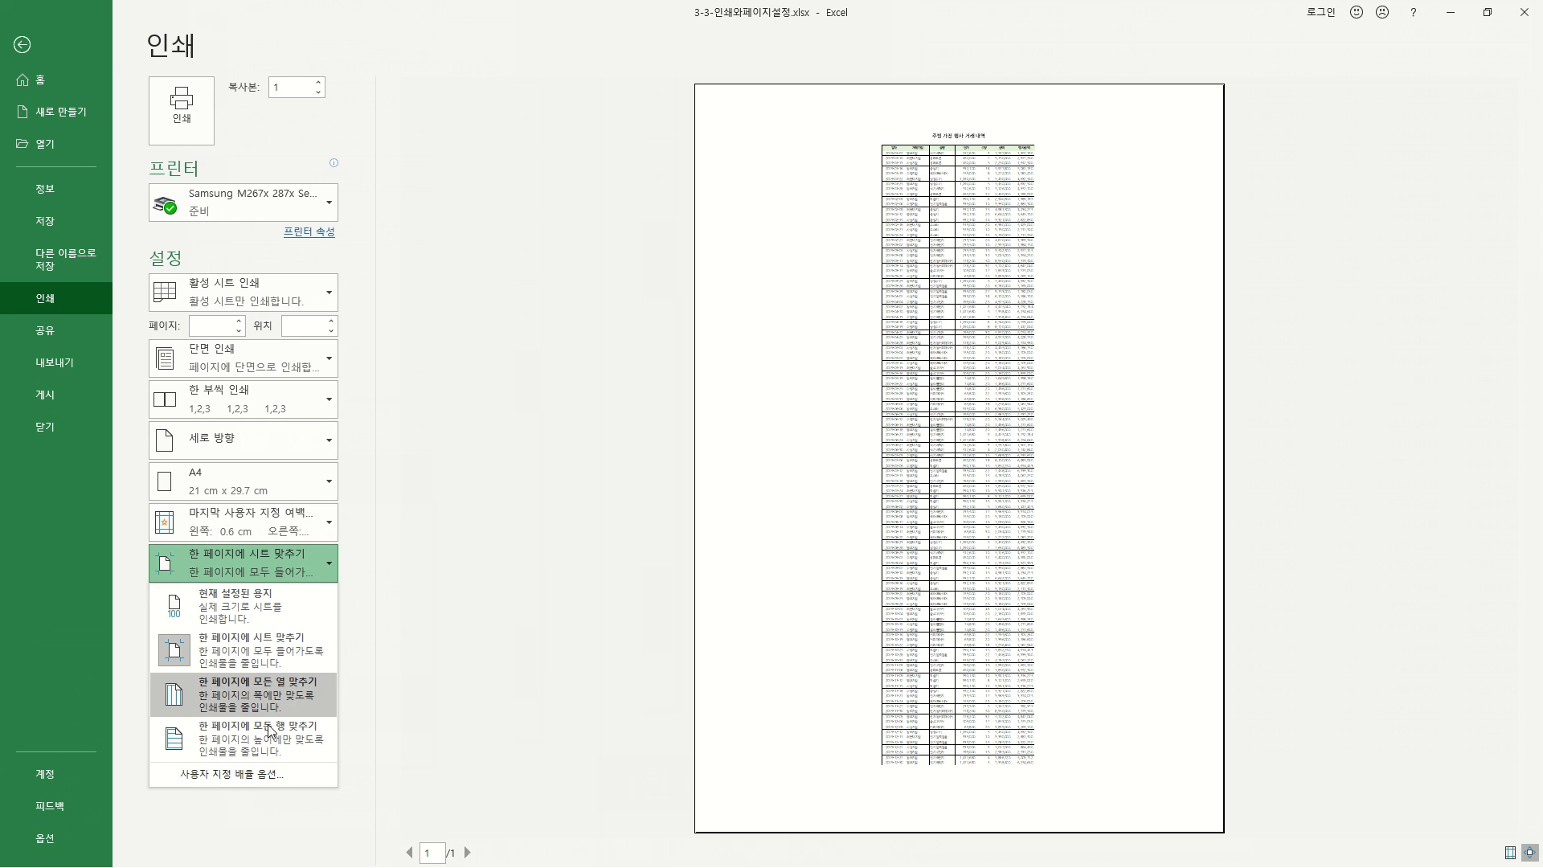
{"action": "left_click", "coordinate": [266, 705]}
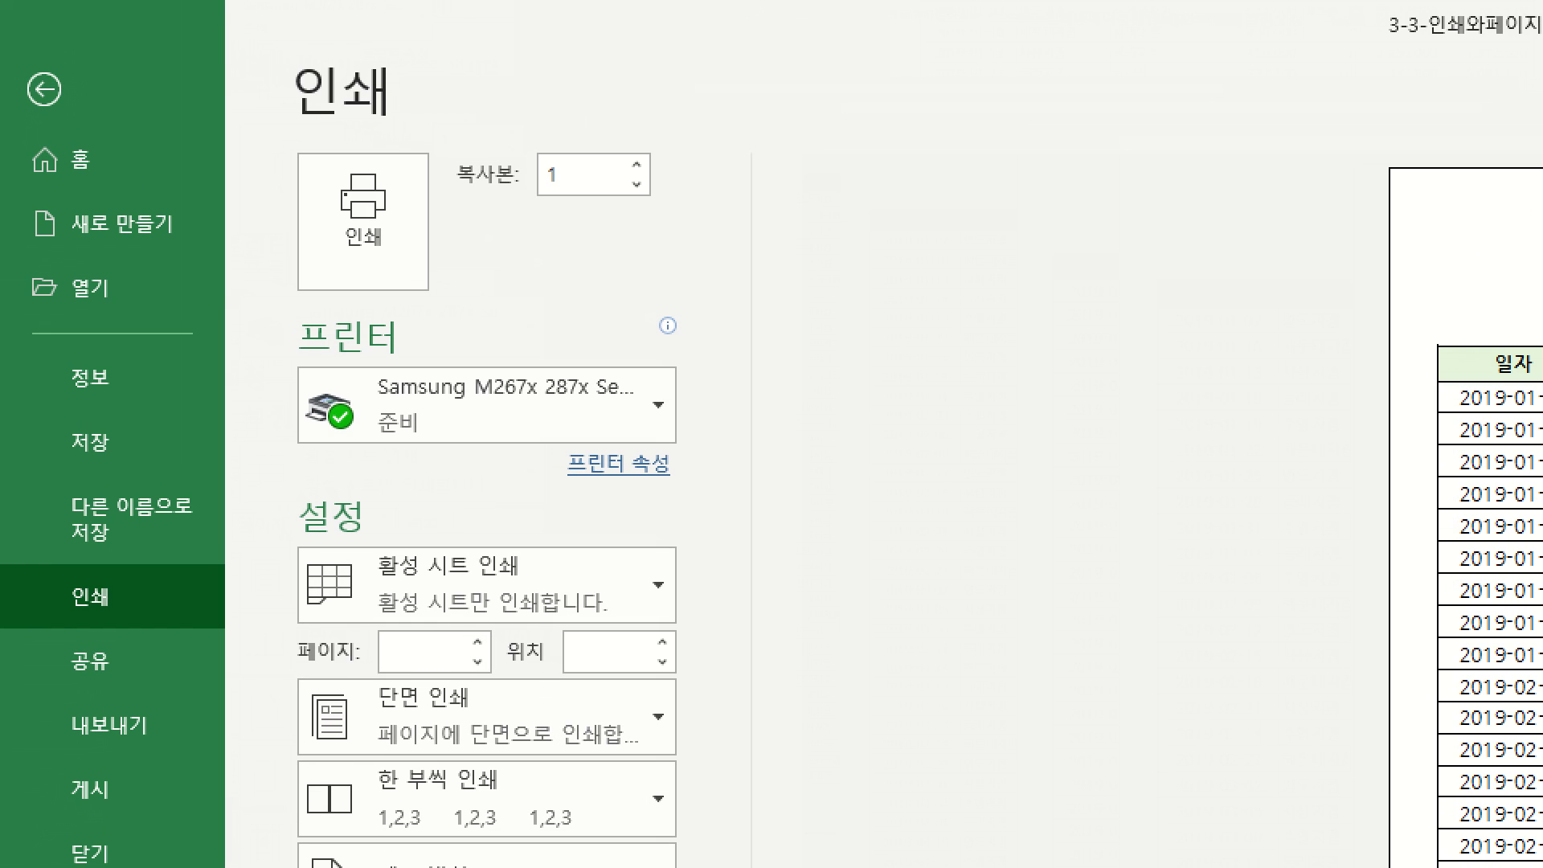
{"action": "left_click_drag", "start_coordinate": [537, 208], "coordinate": [622, 208]}
{"action": "left_click_drag", "start_coordinate": [341, 147], "coordinate": [392, 105]}
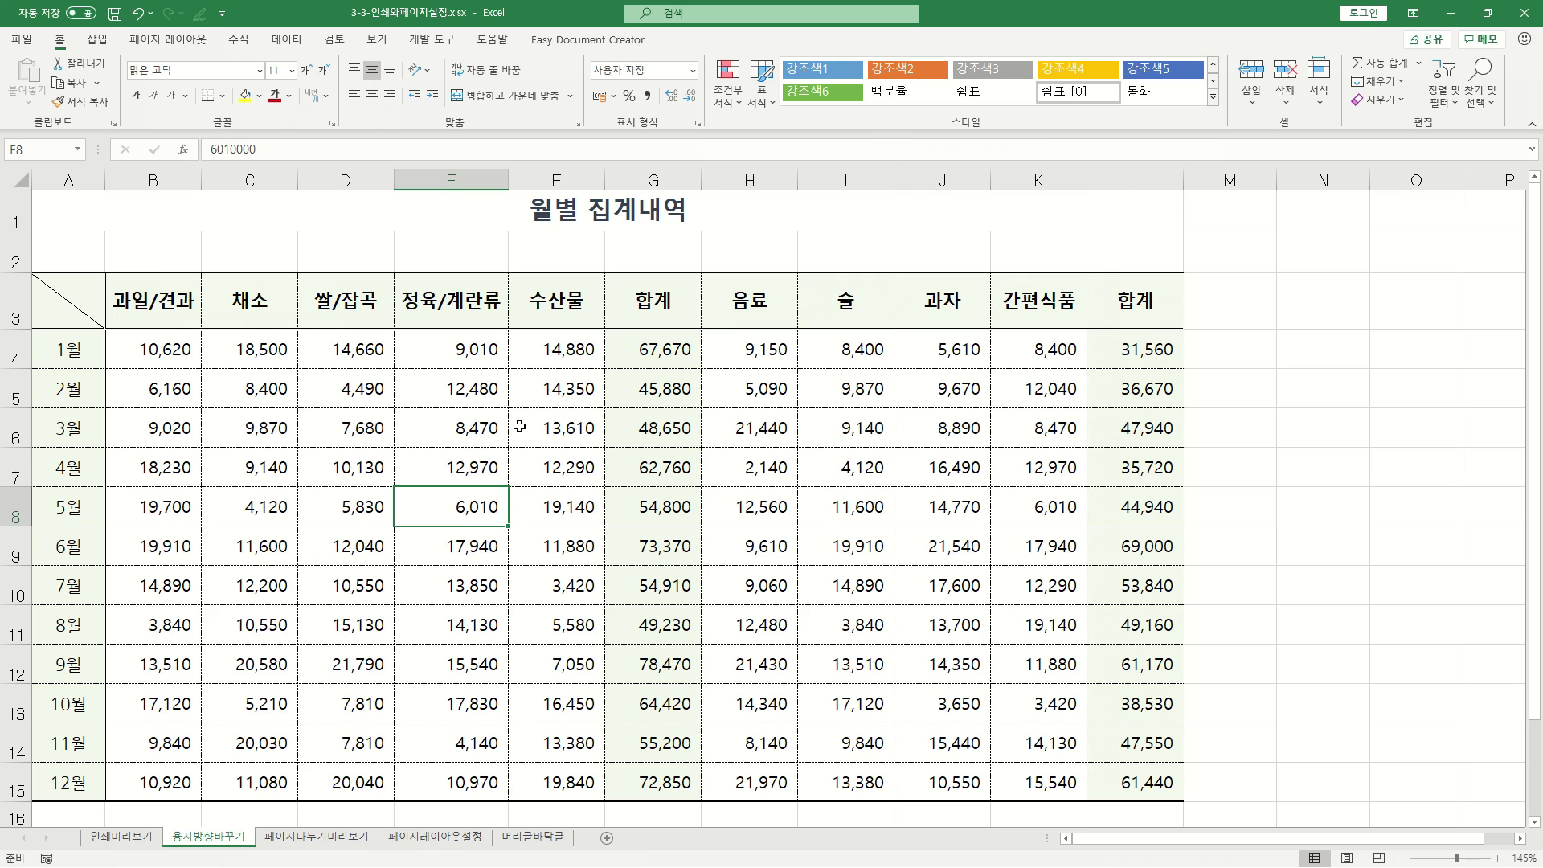
- Try fitting all columns of the 월별 집계내역 sheet on one printed page, and return the scaling to 현재 설정된 용지
{"action": "key", "text": "ctrl+p"}
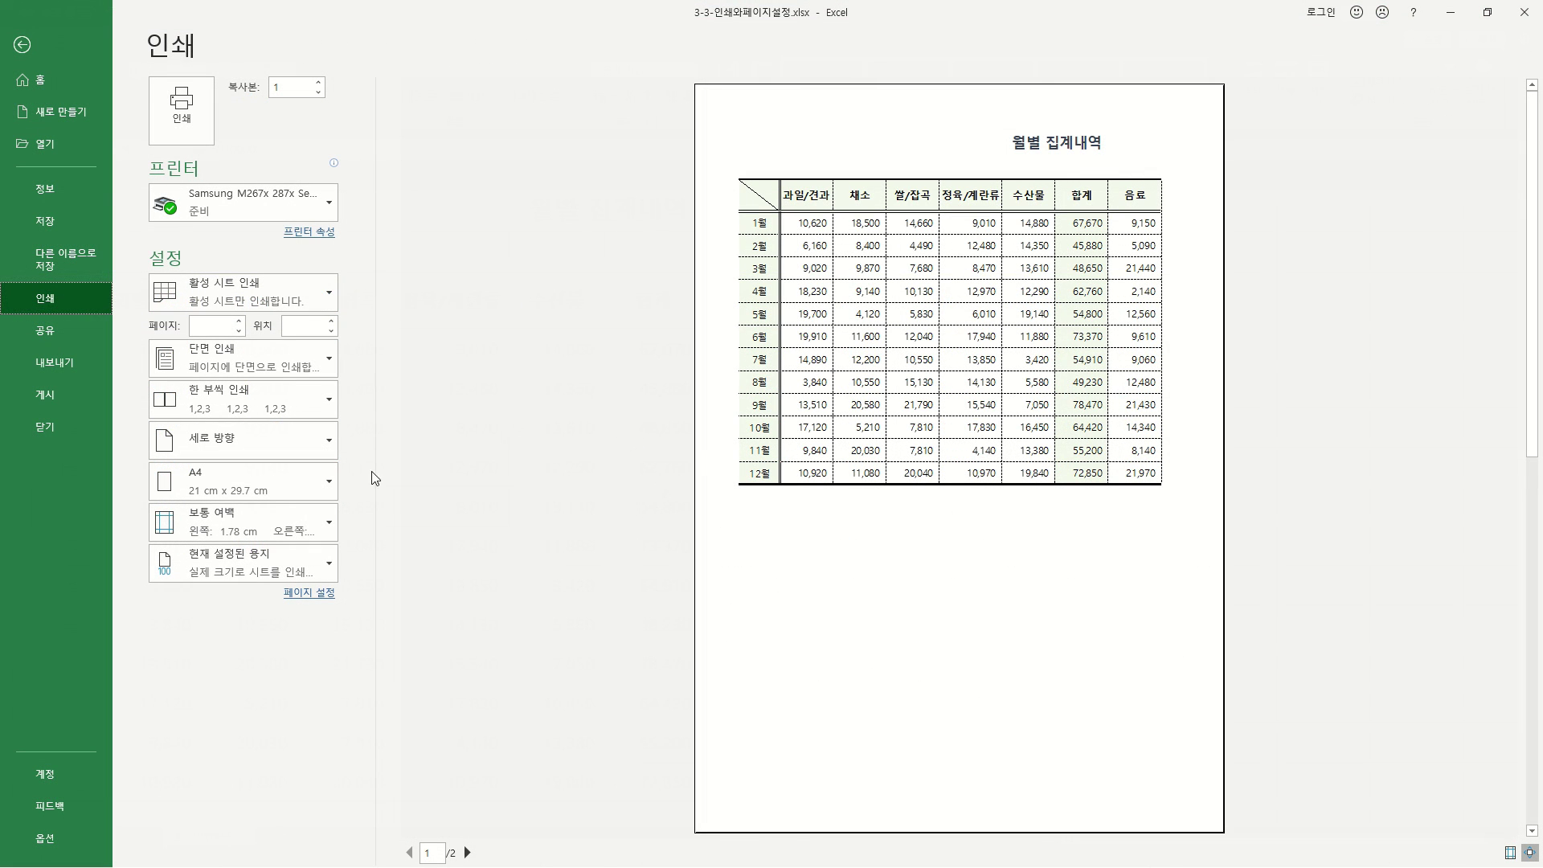
{"action": "left_click", "coordinate": [326, 567]}
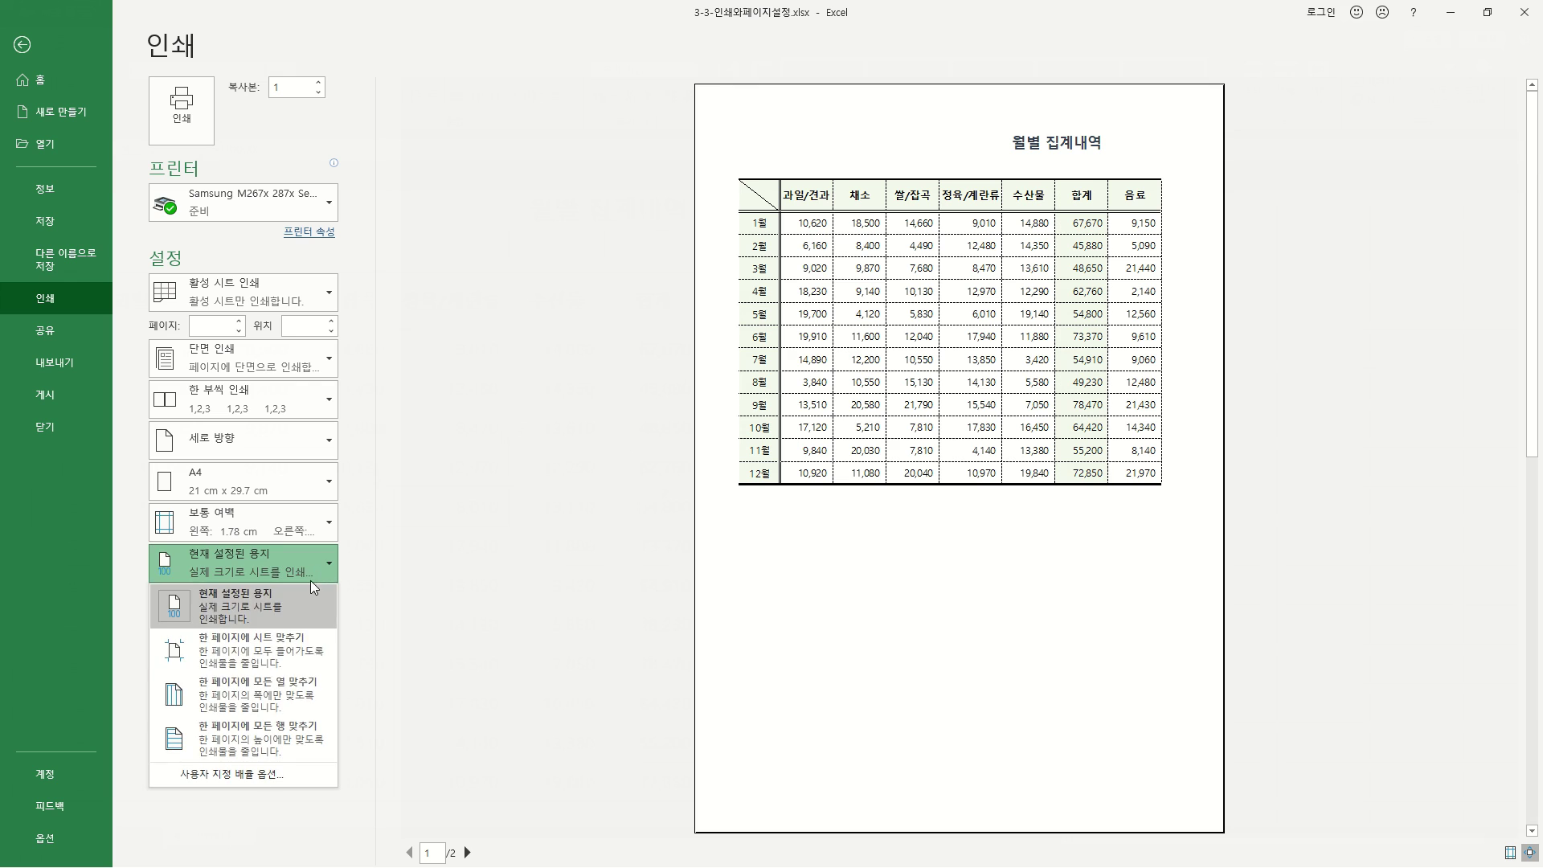
{"action": "left_click", "coordinate": [283, 689]}
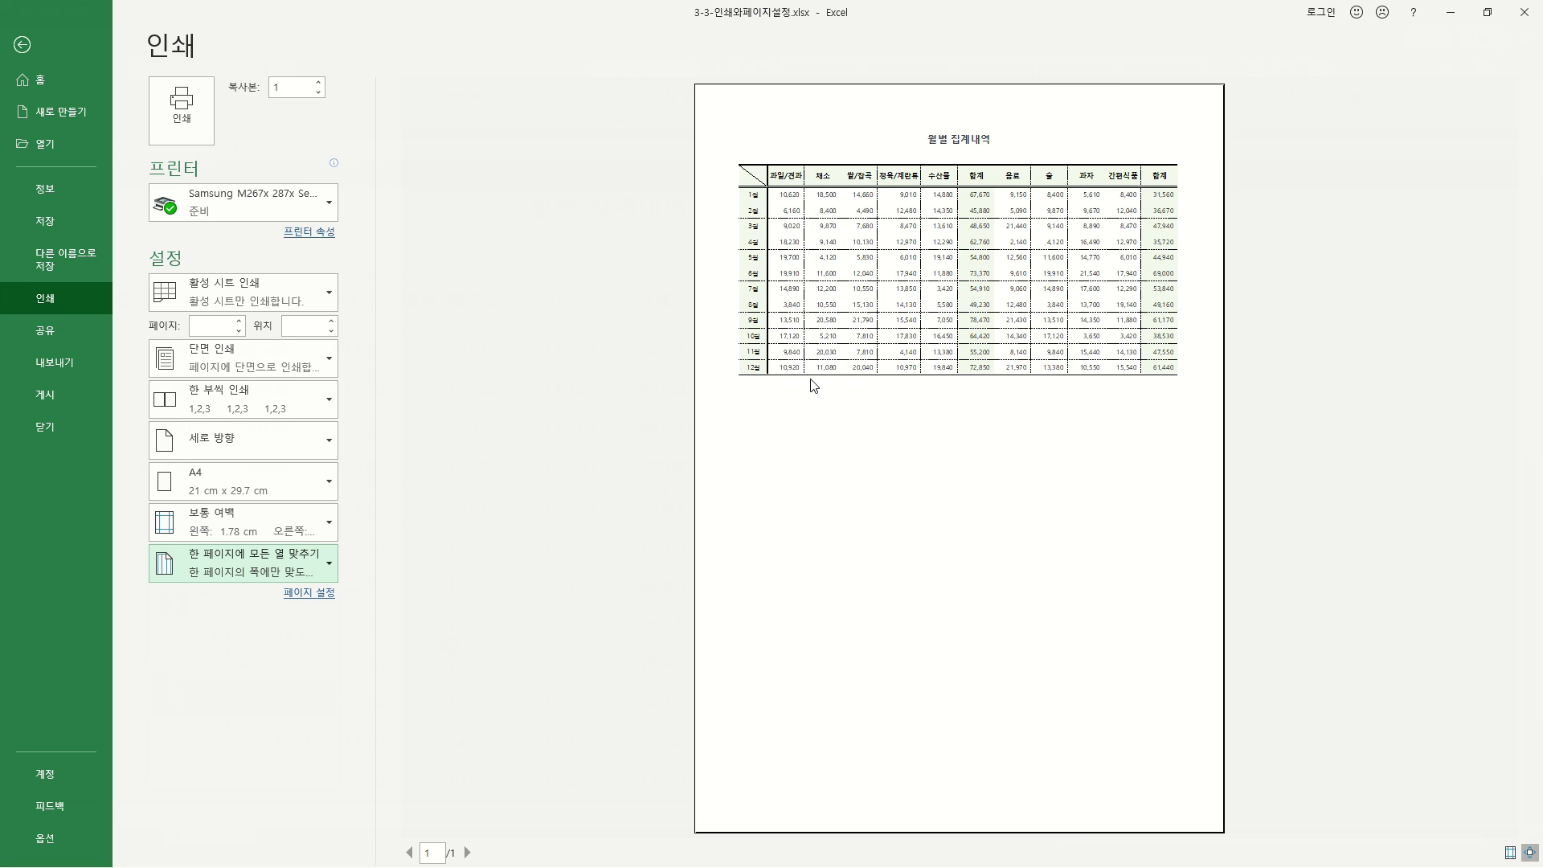
{"action": "left_click", "coordinate": [329, 570]}
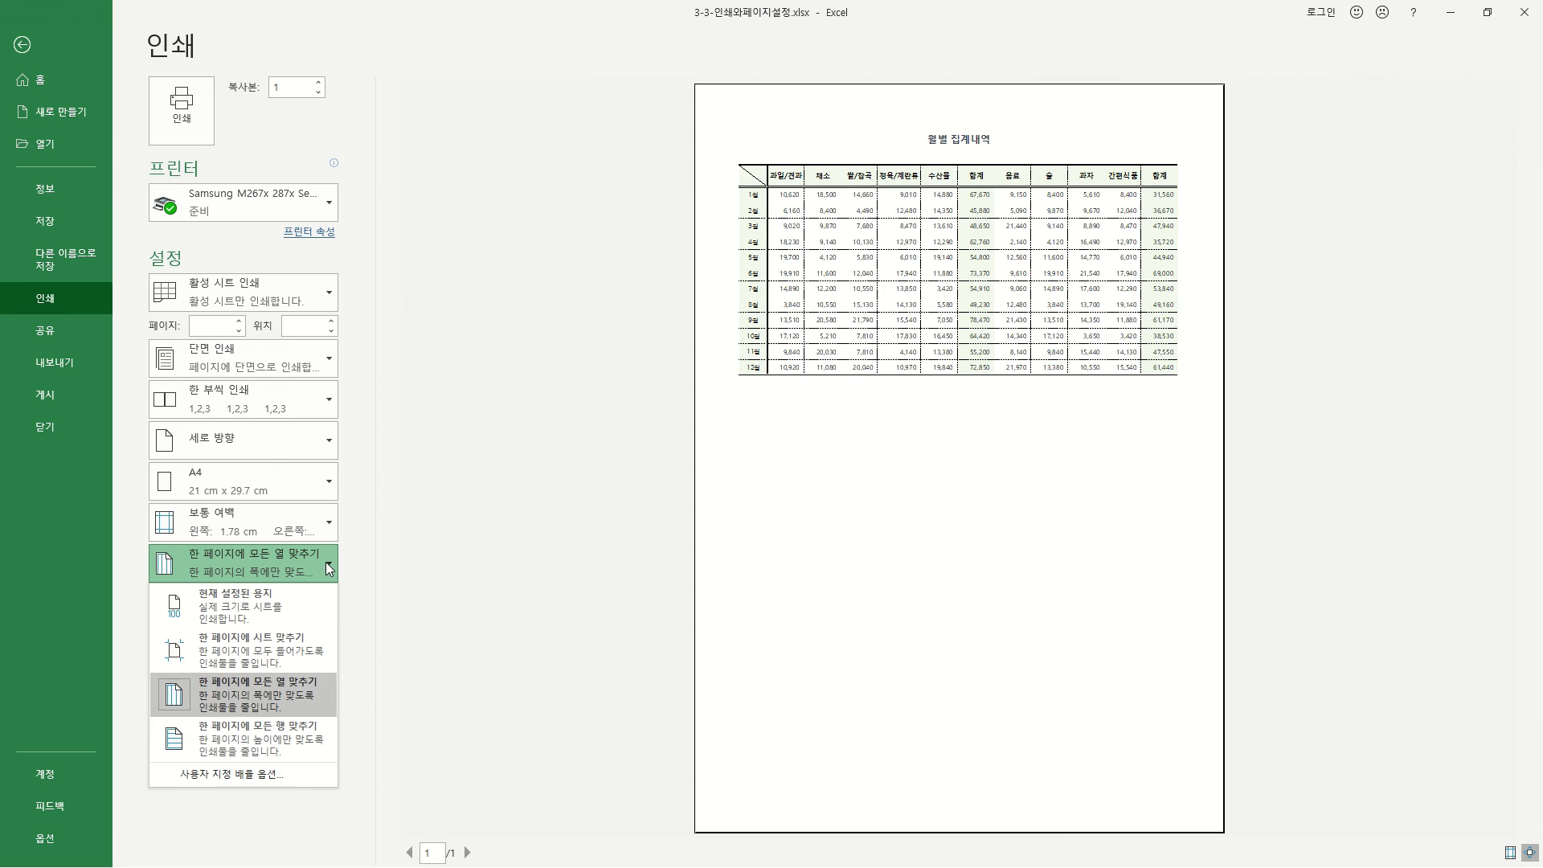
{"action": "left_click", "coordinate": [259, 601]}
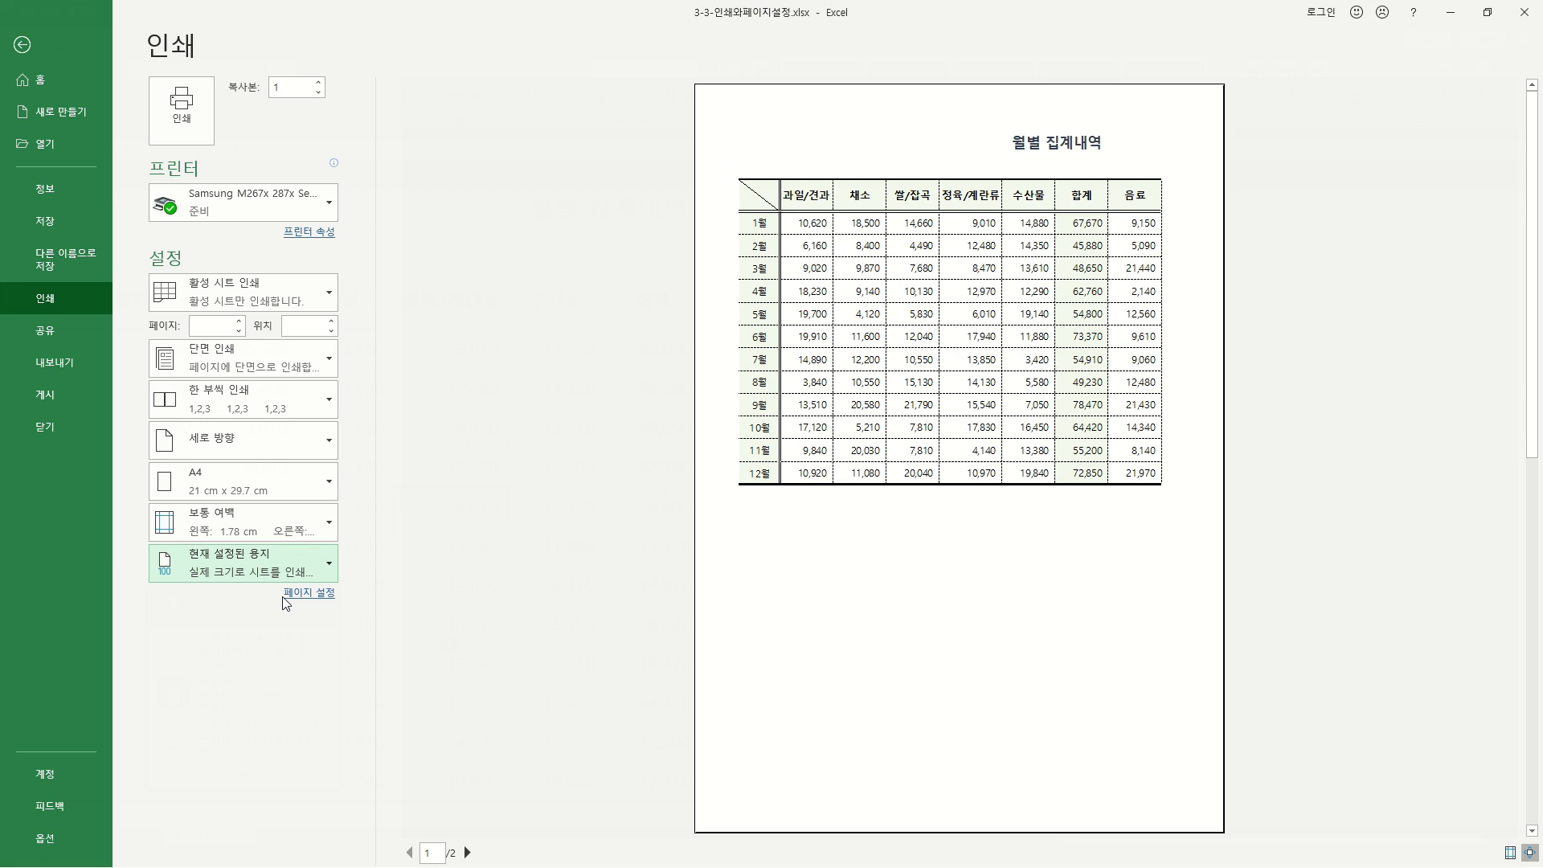
- Set the 월별 집계내역 printout to 가로 방향 (landscape) and center it on the page both horizontally (가로) and vertically (세로)
{"action": "left_click", "coordinate": [325, 443]}
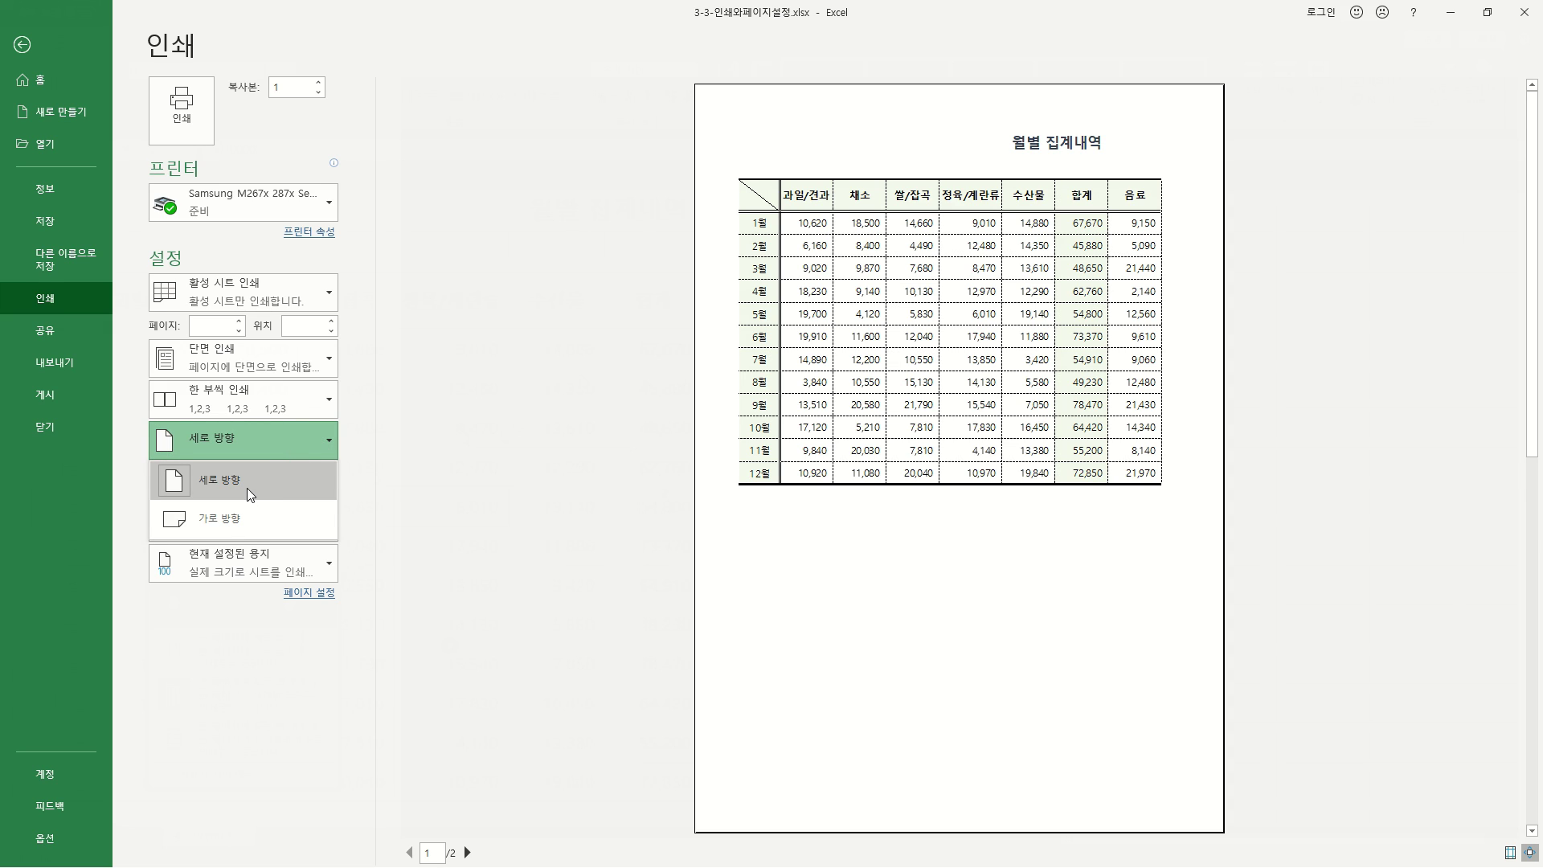
{"action": "left_click", "coordinate": [220, 527]}
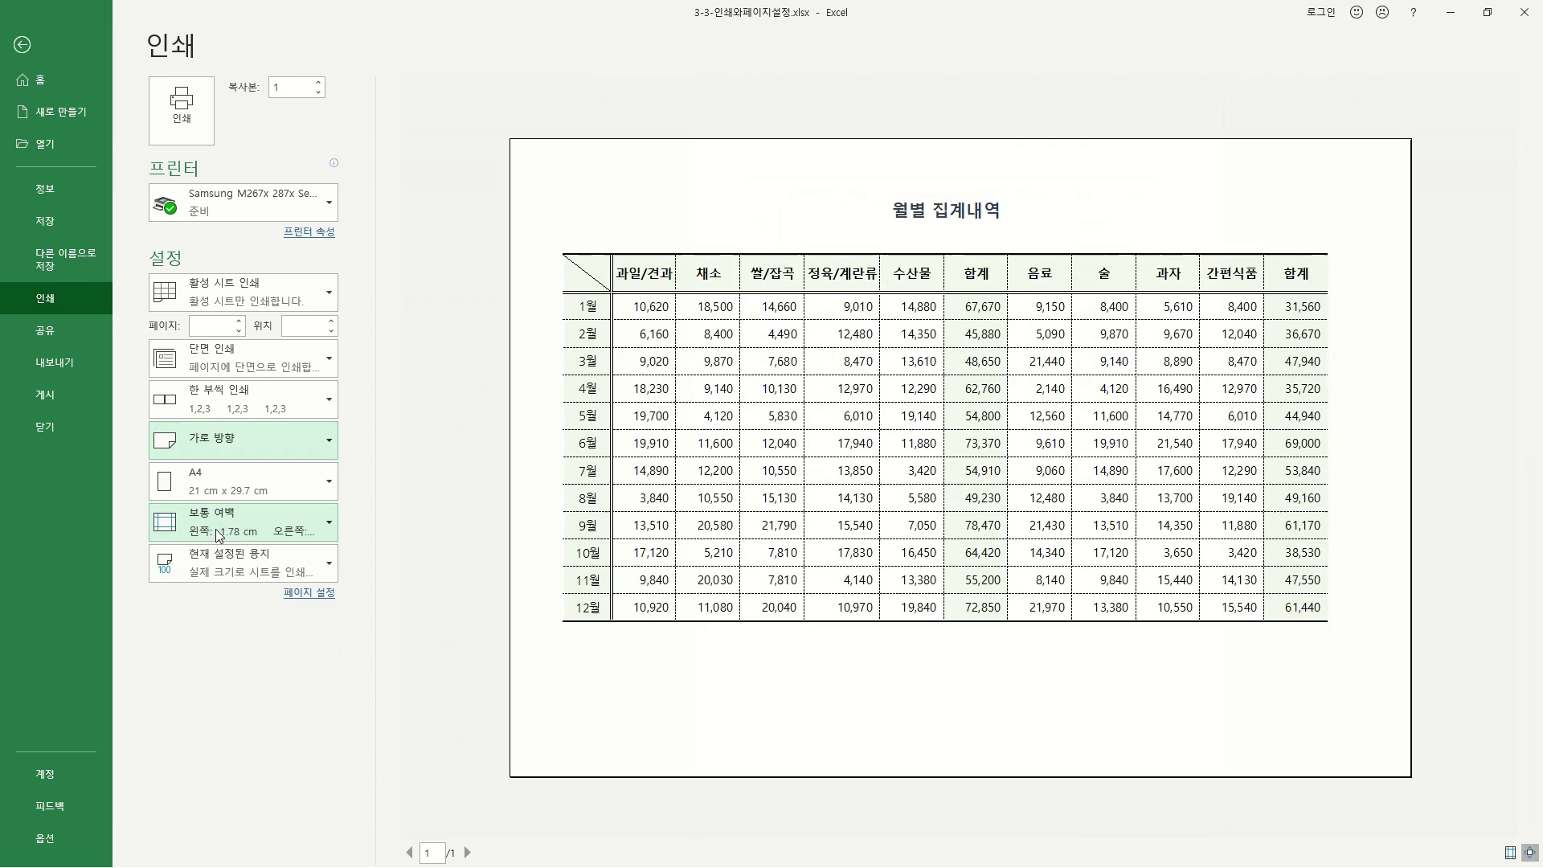
{"action": "left_click", "coordinate": [319, 530]}
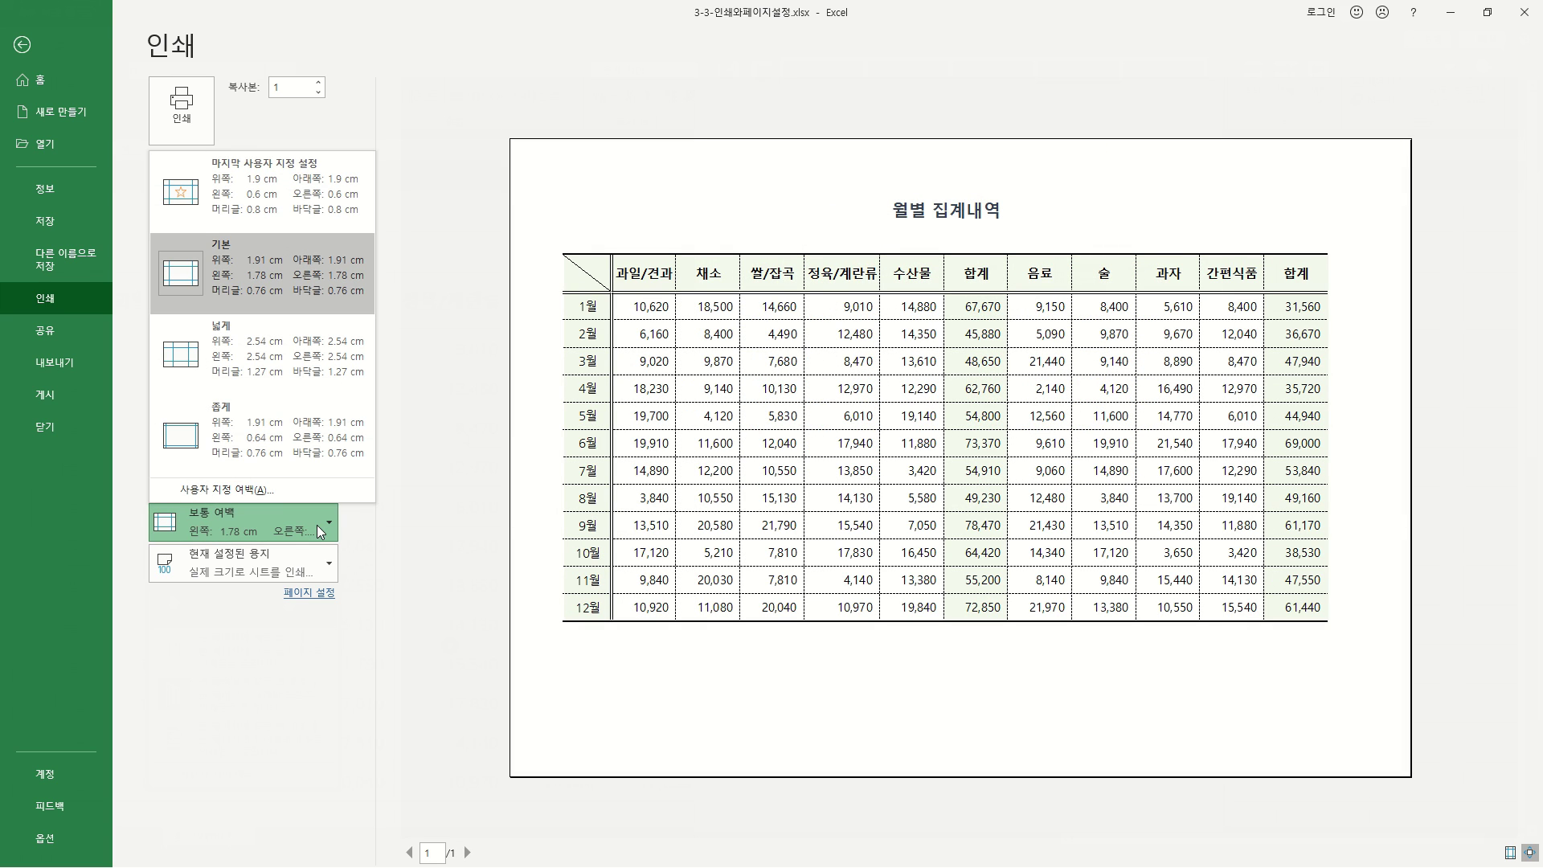
{"action": "left_click", "coordinate": [217, 490]}
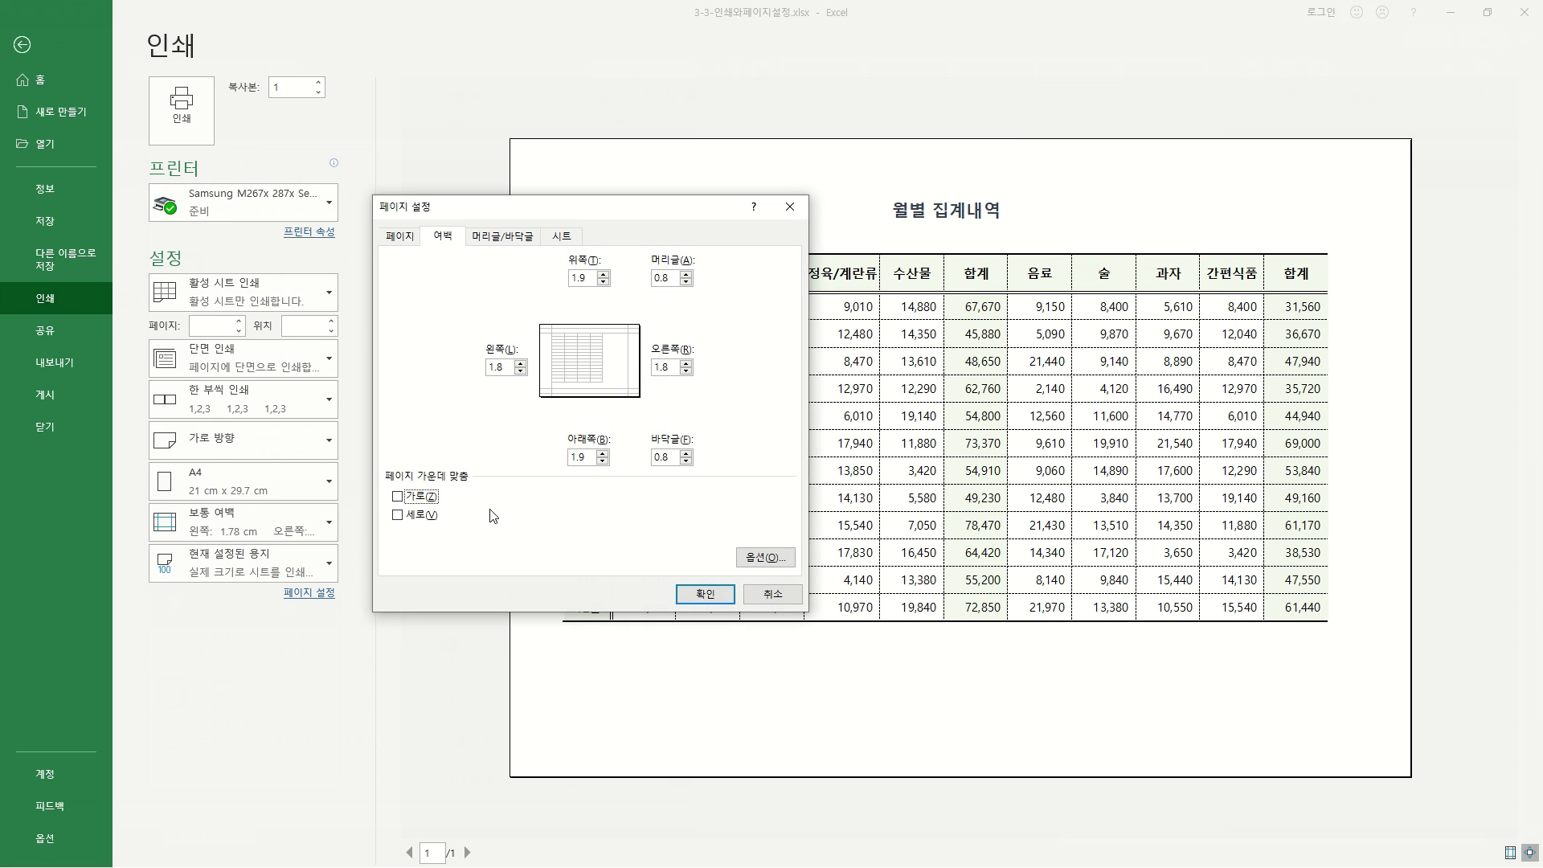
{"action": "left_click", "coordinate": [409, 503]}
{"action": "left_click", "coordinate": [399, 516]}
{"action": "left_click", "coordinate": [697, 596]}
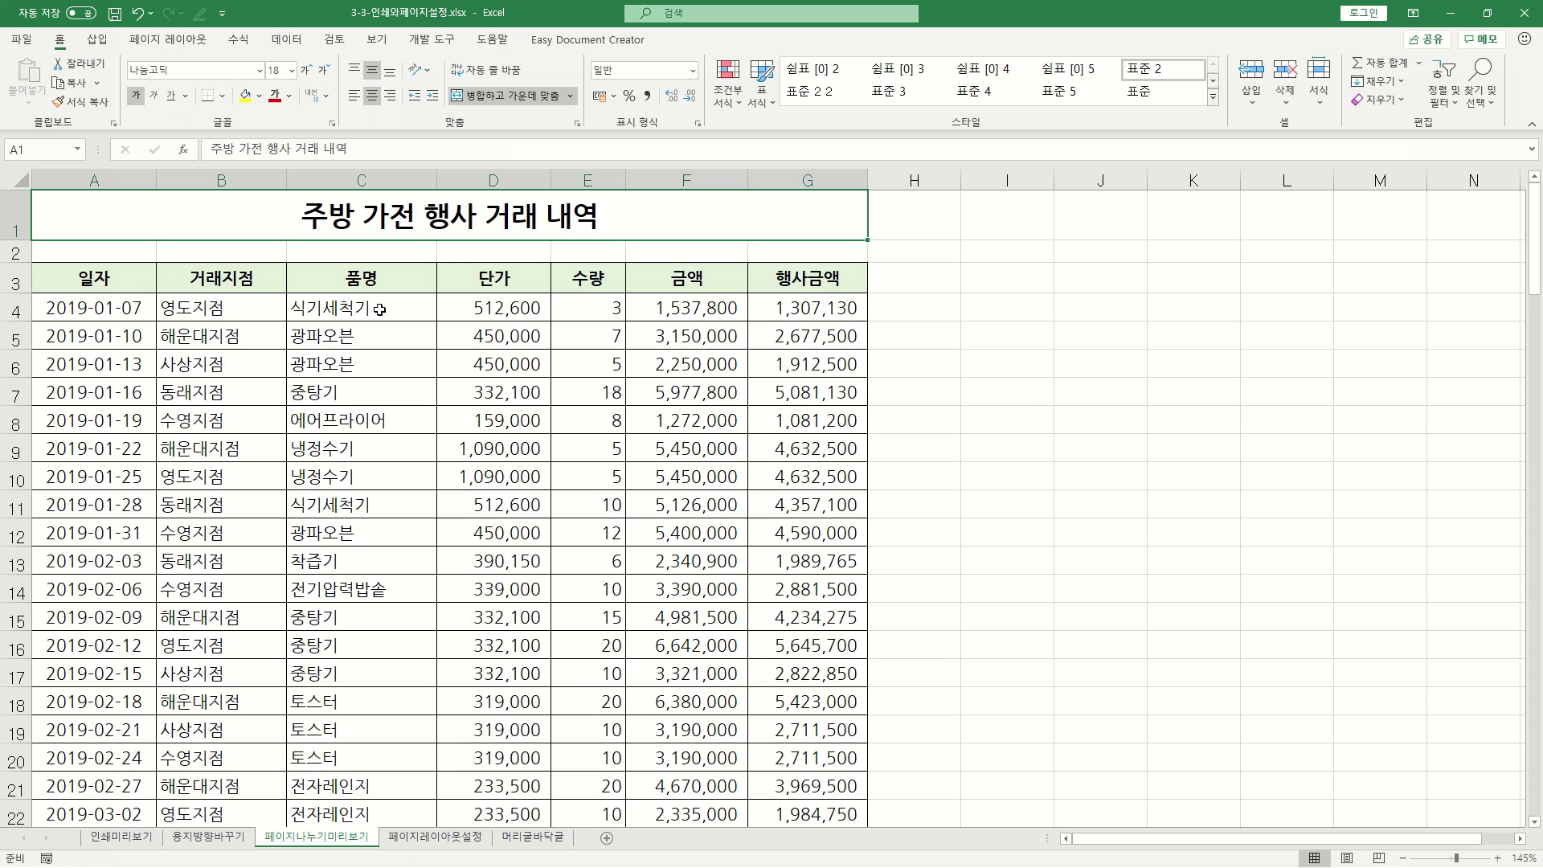
- Show the 페이지나누기미리보기 sheet in 페이지 나누기 미리 보기 (page break preview), zoomed in enough to read the table
{"action": "left_click", "coordinate": [377, 40]}
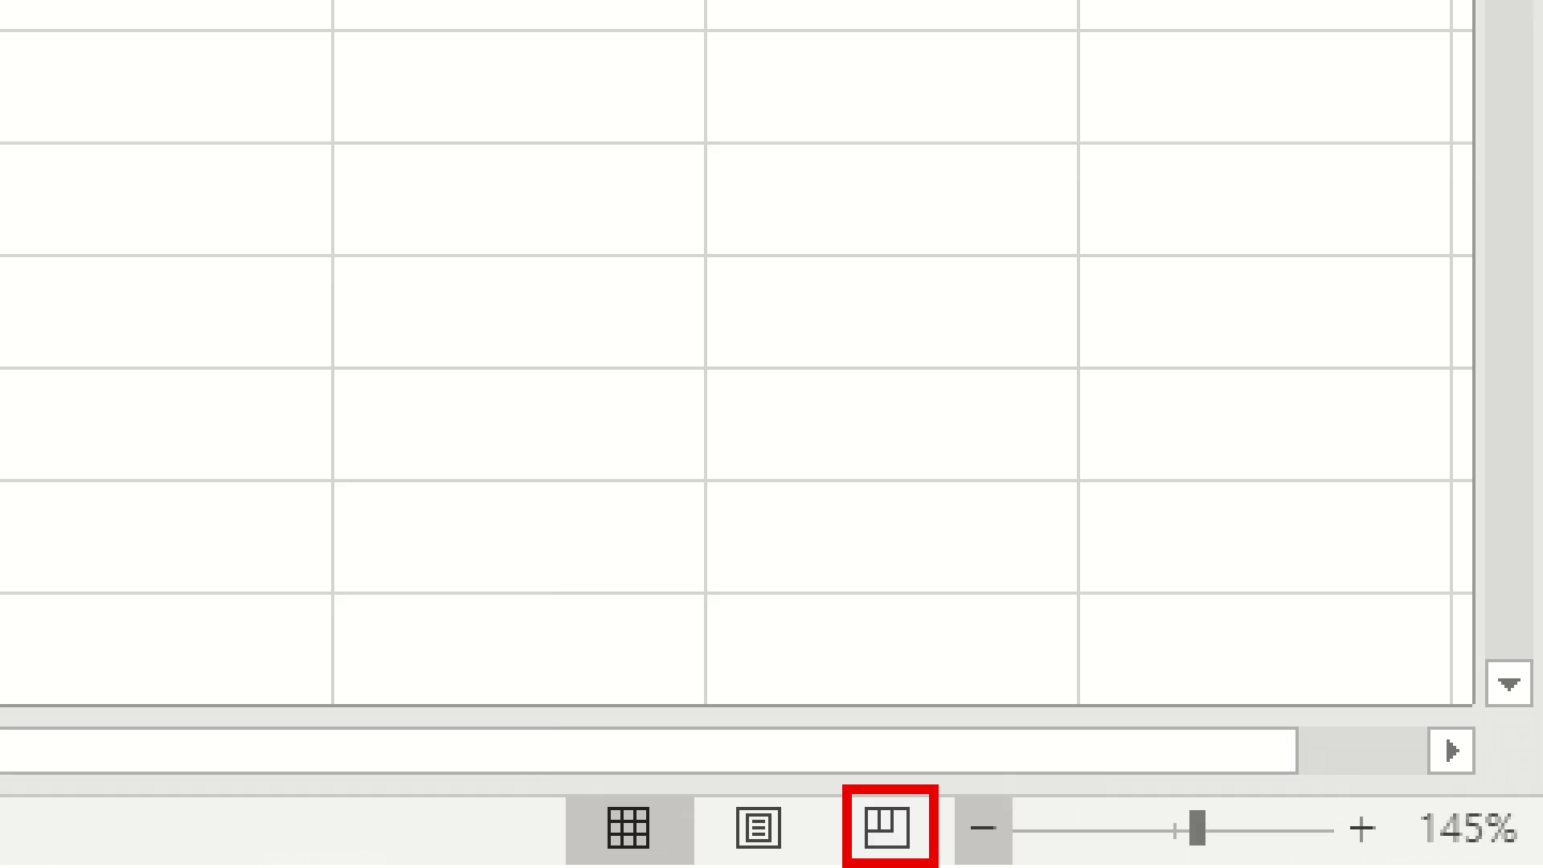
{"action": "left_click", "coordinate": [888, 828]}
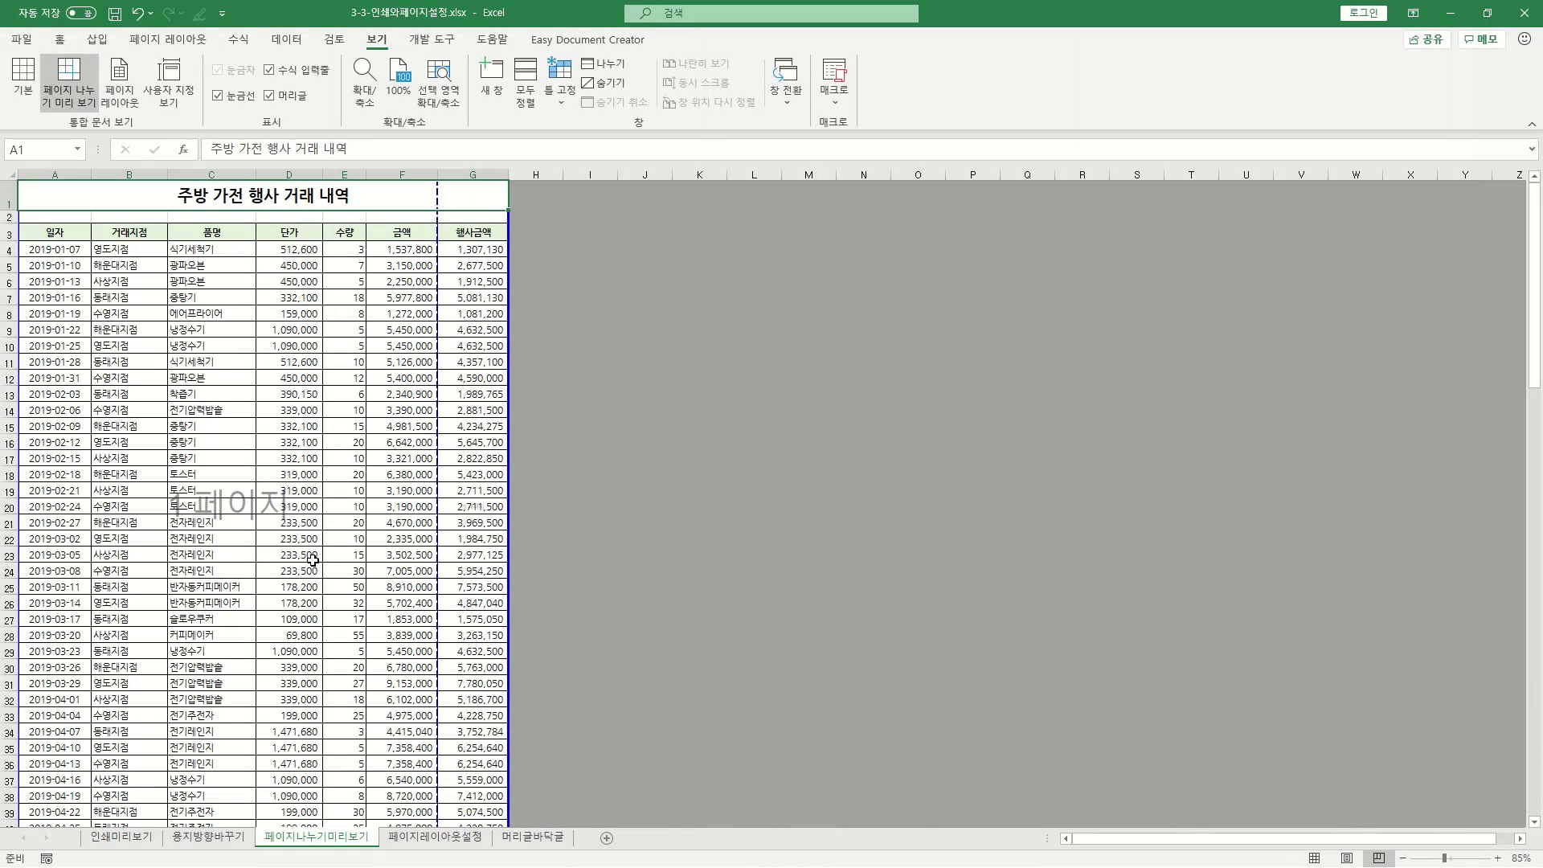
{"action": "scroll", "coordinate": [311, 560], "scroll_direction": "up", "scroll_amount": 3}
{"action": "scroll", "coordinate": [299, 560], "scroll_direction": "down", "scroll_amount": 1}
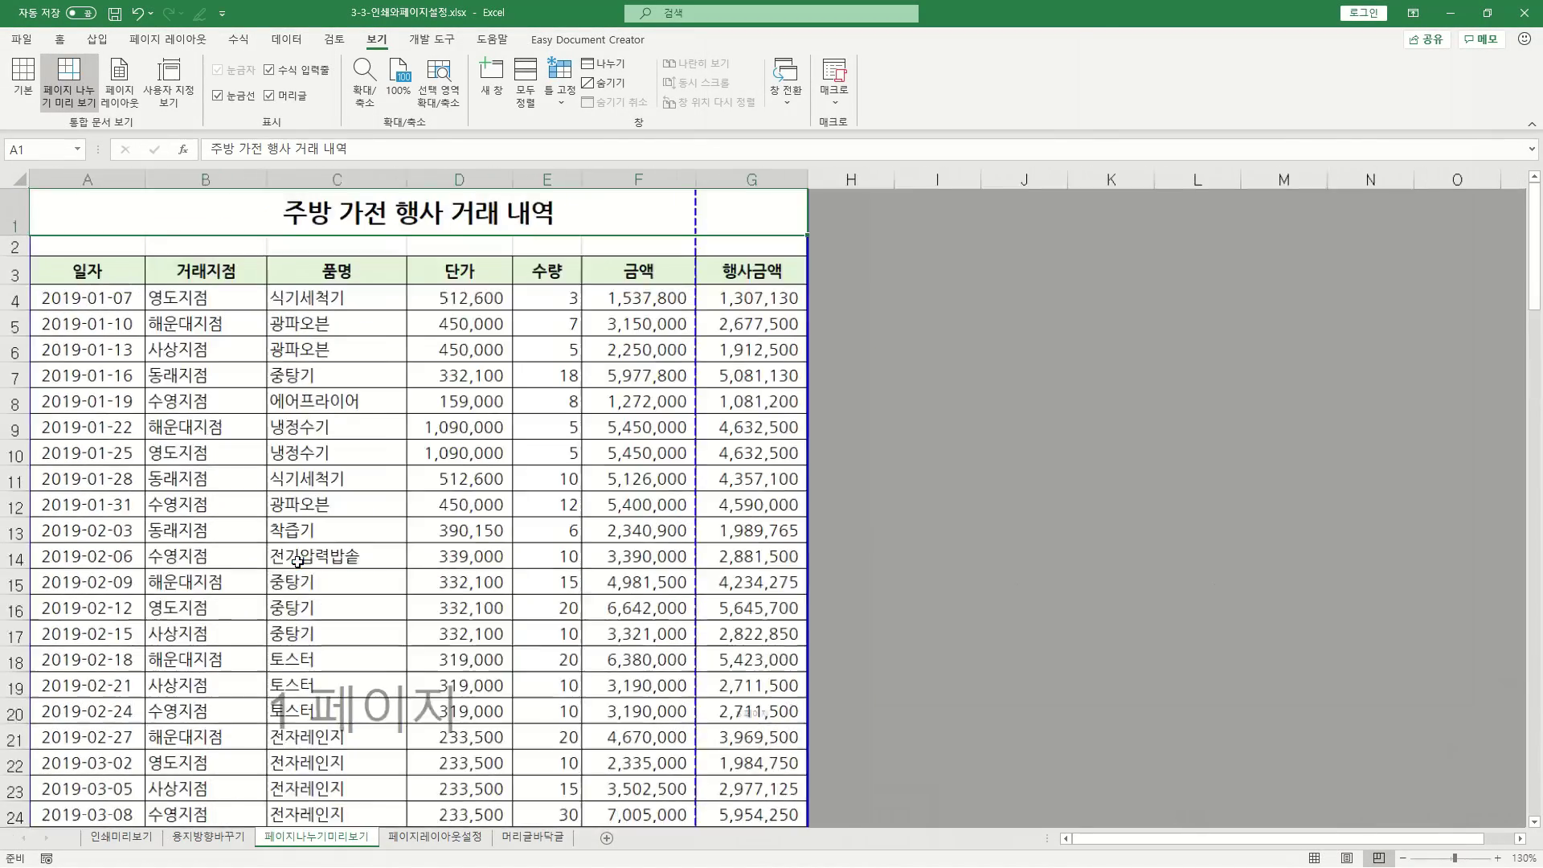
{"action": "left_click", "coordinate": [389, 391]}
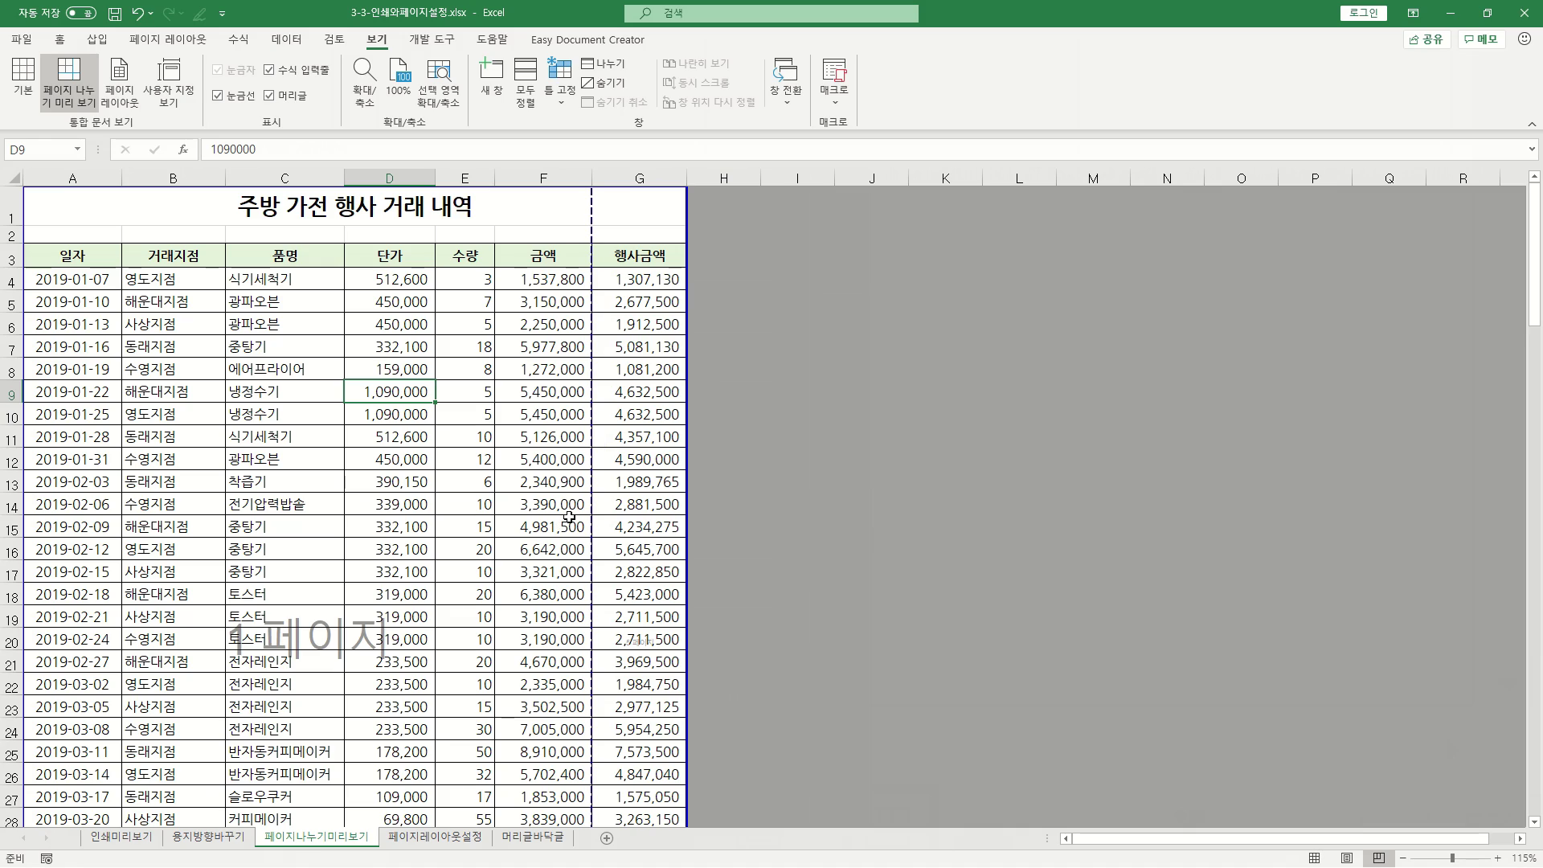
- Move the vertical page break between columns F and G to the outer edge of column G so all columns share one page
{"action": "scroll", "coordinate": [462, 514], "scroll_direction": "down", "scroll_amount": 3}
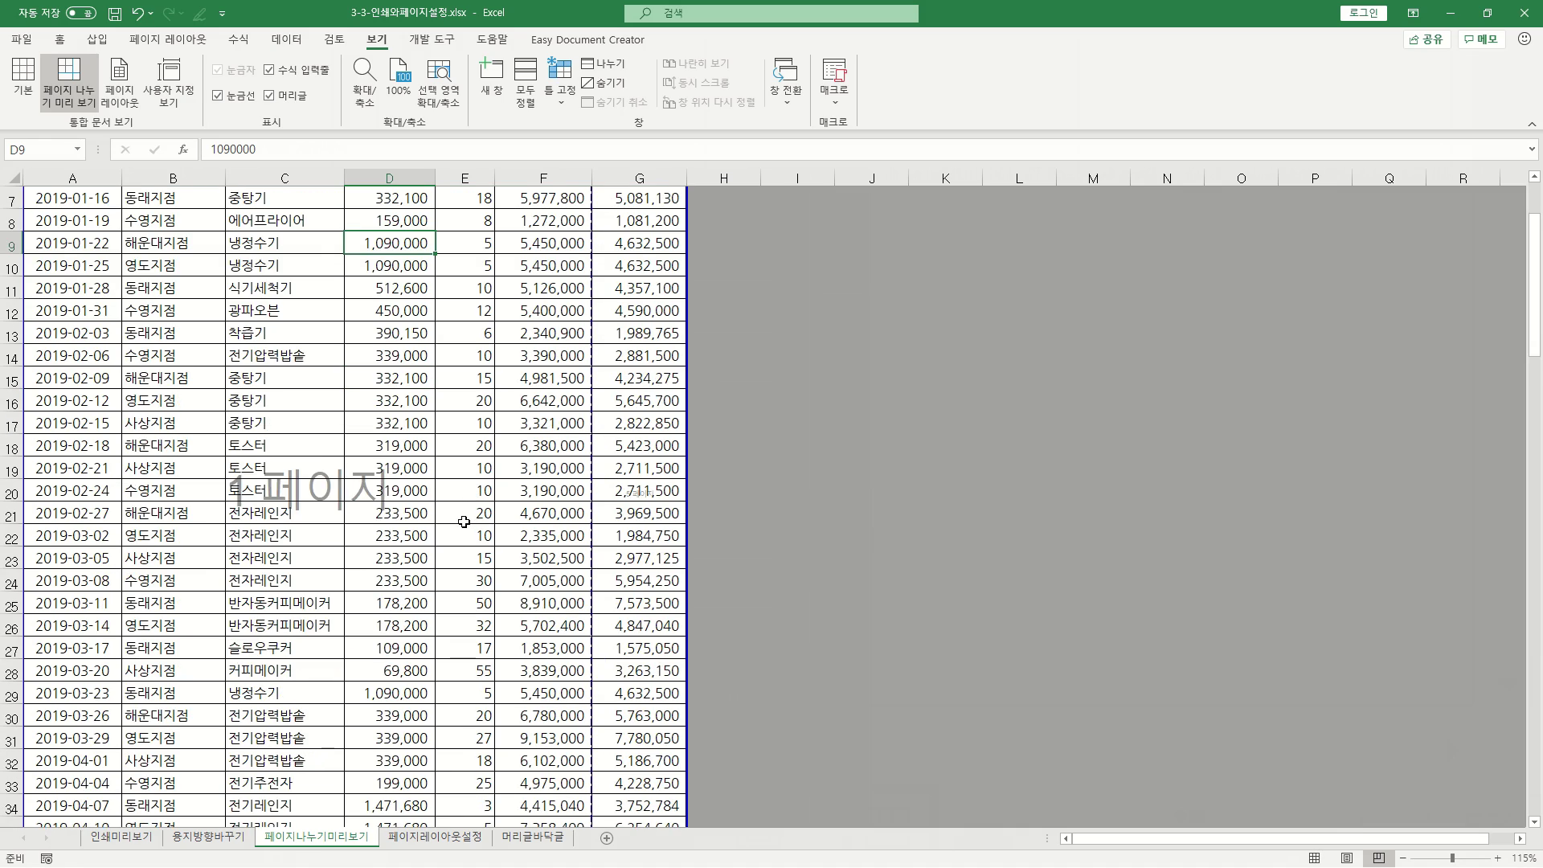
{"action": "scroll", "coordinate": [328, 482], "scroll_direction": "down", "scroll_amount": 11}
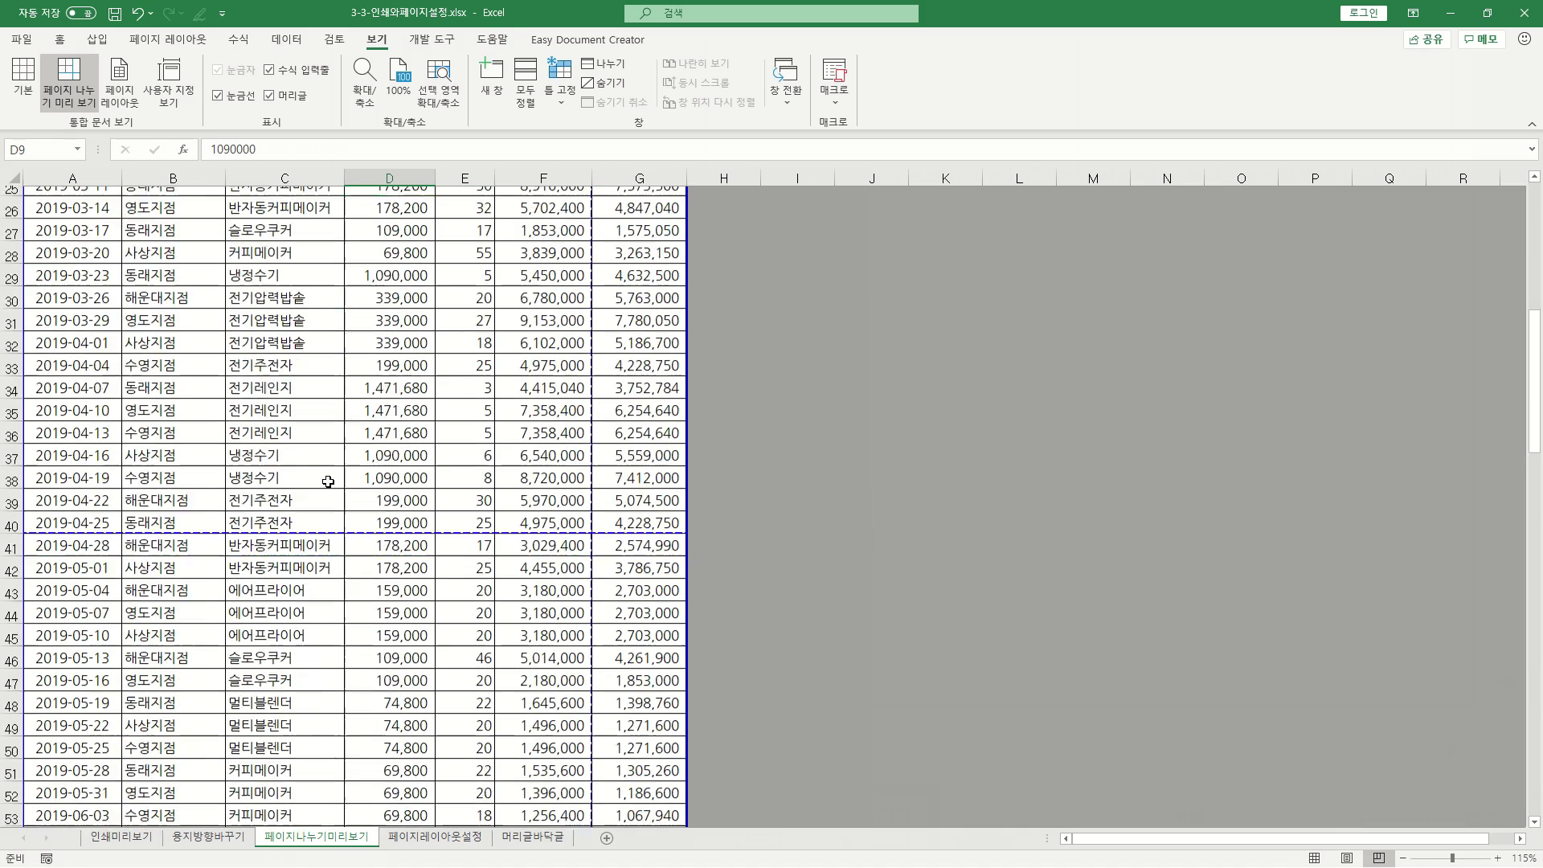
{"action": "scroll", "coordinate": [328, 482], "scroll_direction": "down", "scroll_amount": 20}
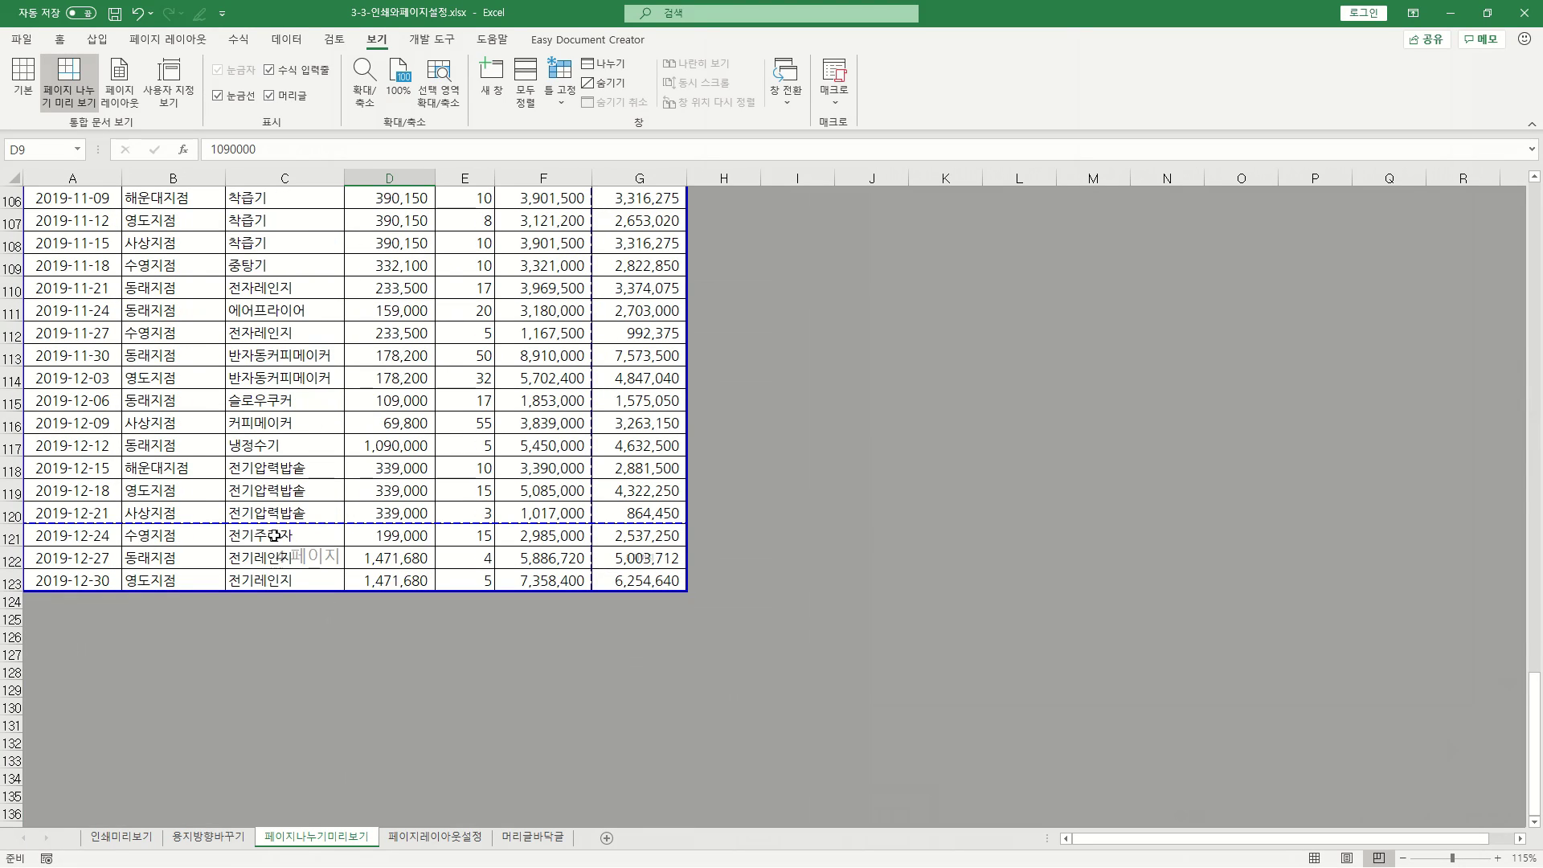
{"action": "scroll", "coordinate": [561, 614], "scroll_direction": "up", "scroll_amount": 20}
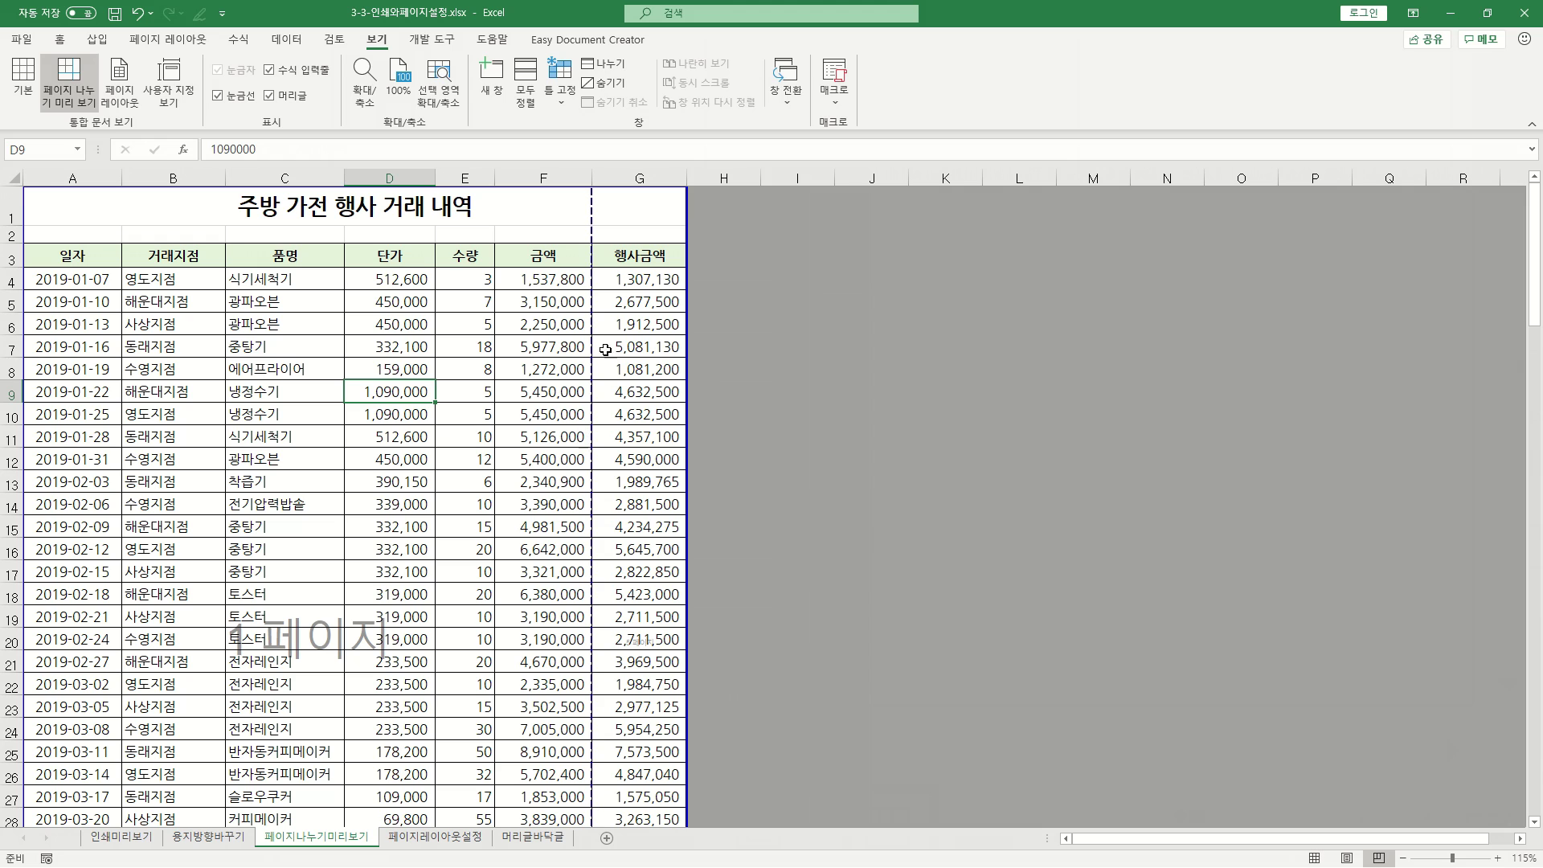
{"action": "scroll", "coordinate": [624, 607], "scroll_direction": "down", "scroll_amount": 1}
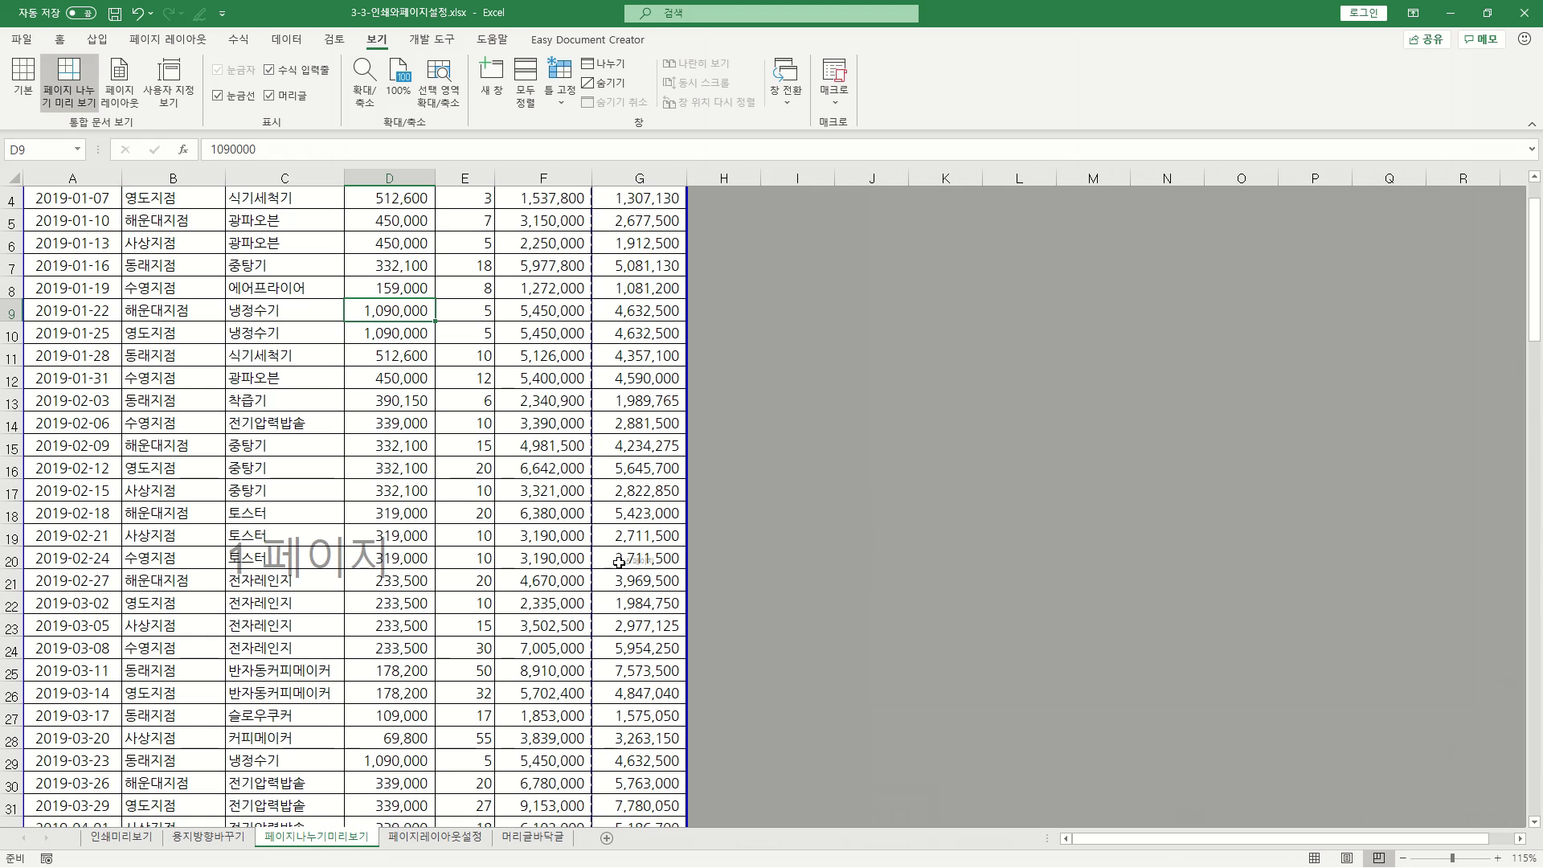
{"action": "scroll", "coordinate": [648, 604], "scroll_direction": "down", "scroll_amount": 11}
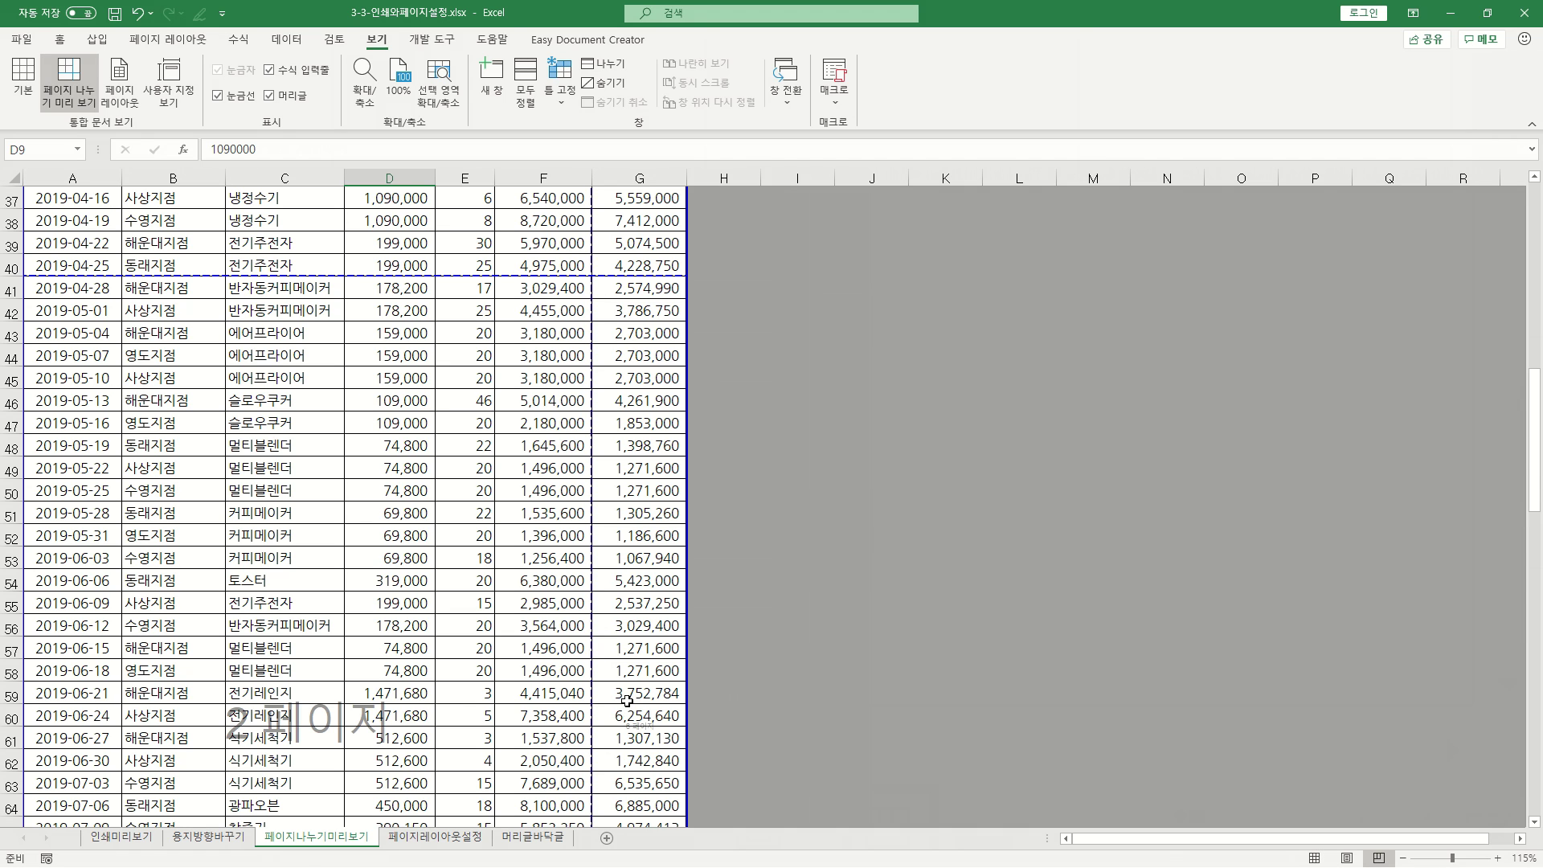
{"action": "scroll", "coordinate": [642, 564], "scroll_direction": "up", "scroll_amount": 12}
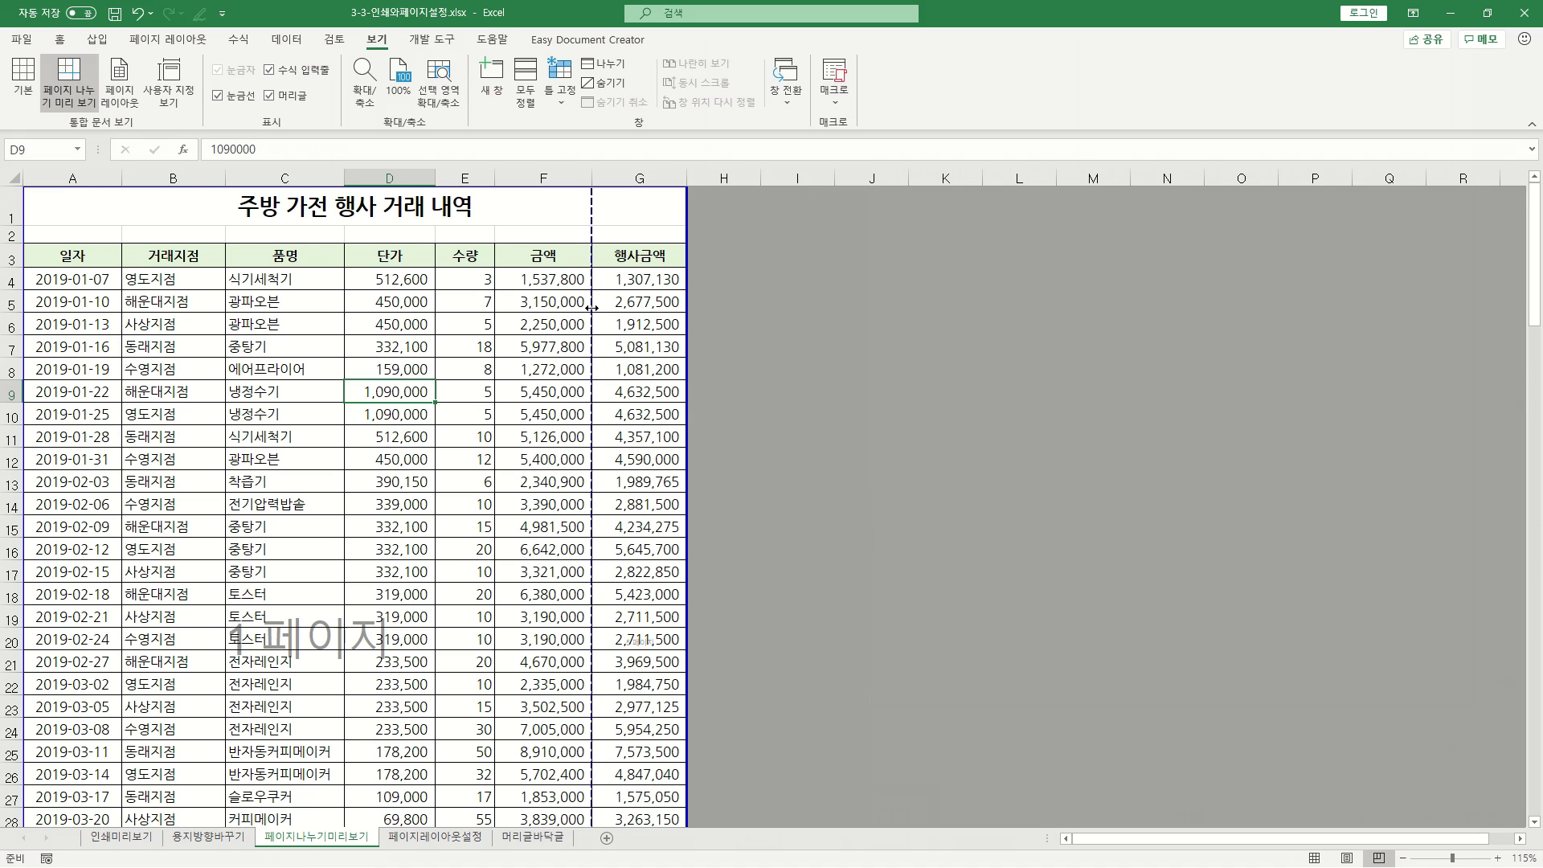
{"action": "left_click_drag", "start_coordinate": [591, 307], "coordinate": [591, 308]}
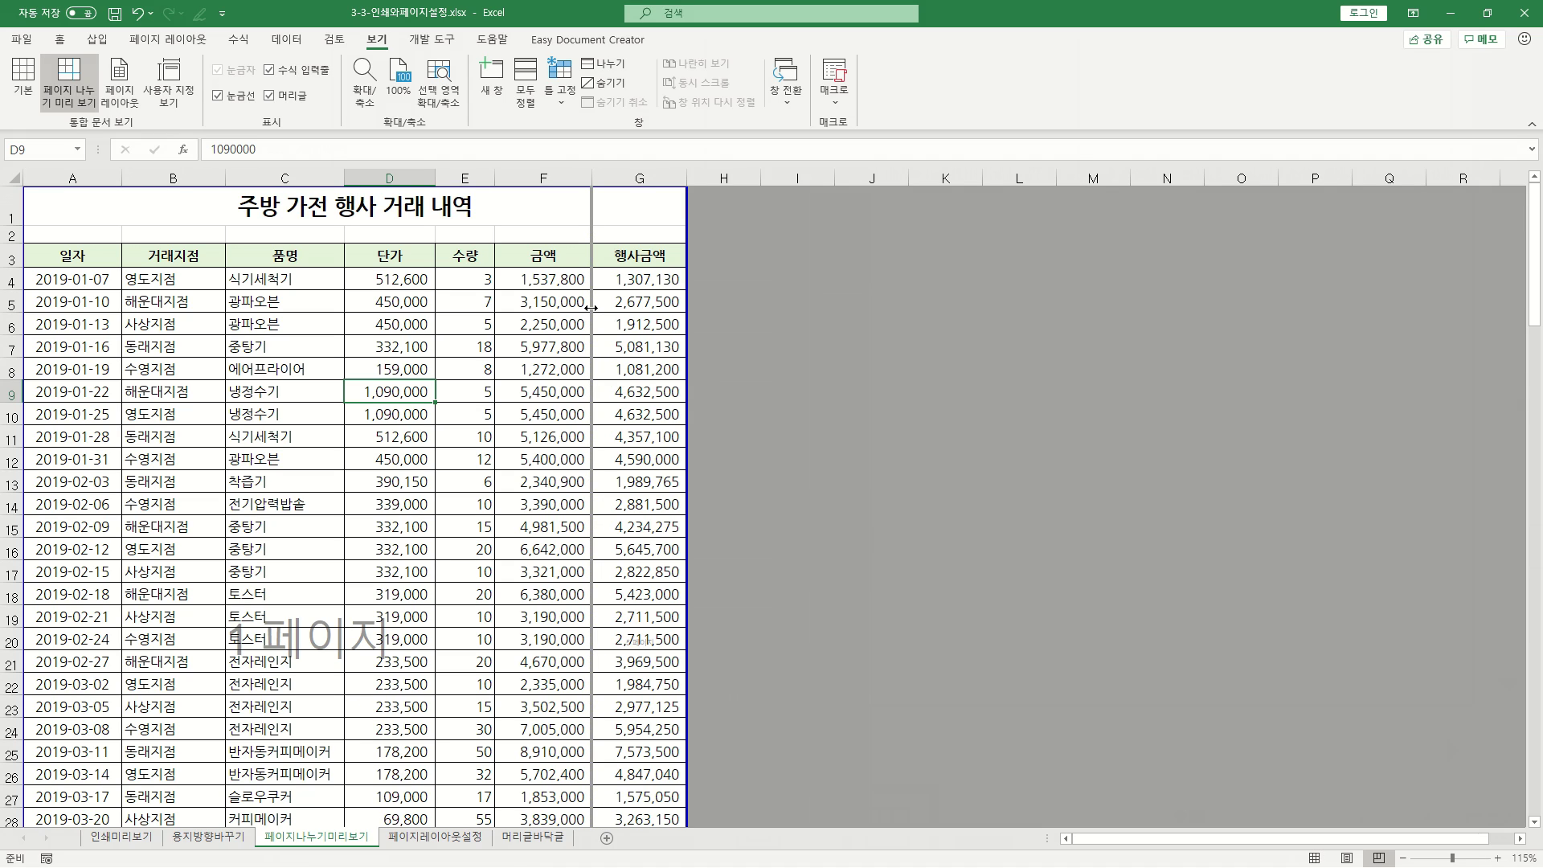
{"action": "left_click_drag", "start_coordinate": [630, 308], "coordinate": [678, 316]}
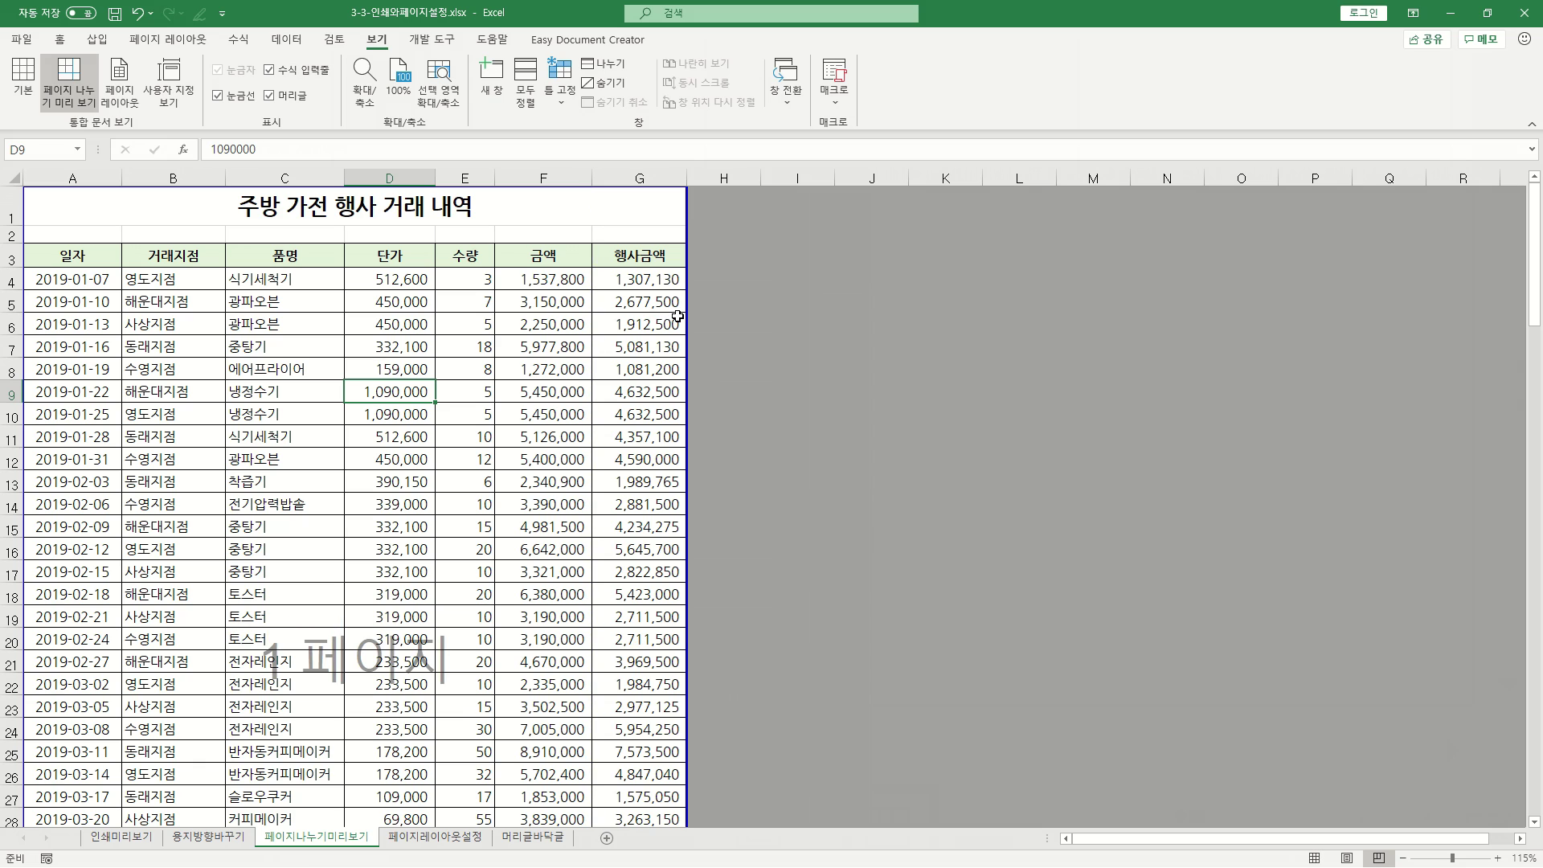
- Move the first horizontal page break down to just below row 45
{"action": "scroll", "coordinate": [398, 502], "scroll_direction": "down", "scroll_amount": 7}
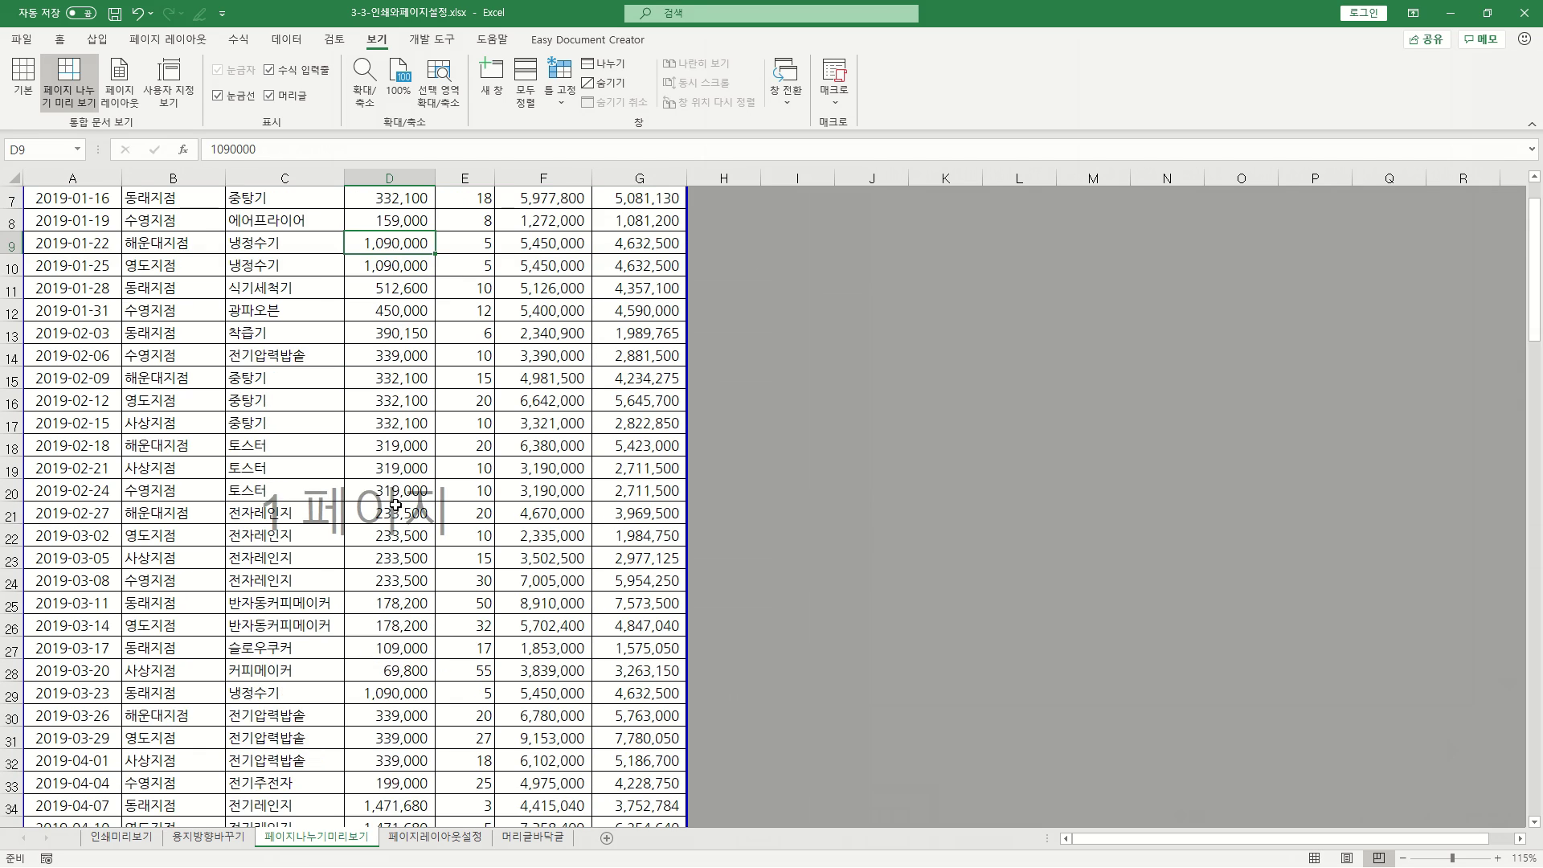
{"action": "scroll", "coordinate": [398, 502], "scroll_direction": "down", "scroll_amount": 1}
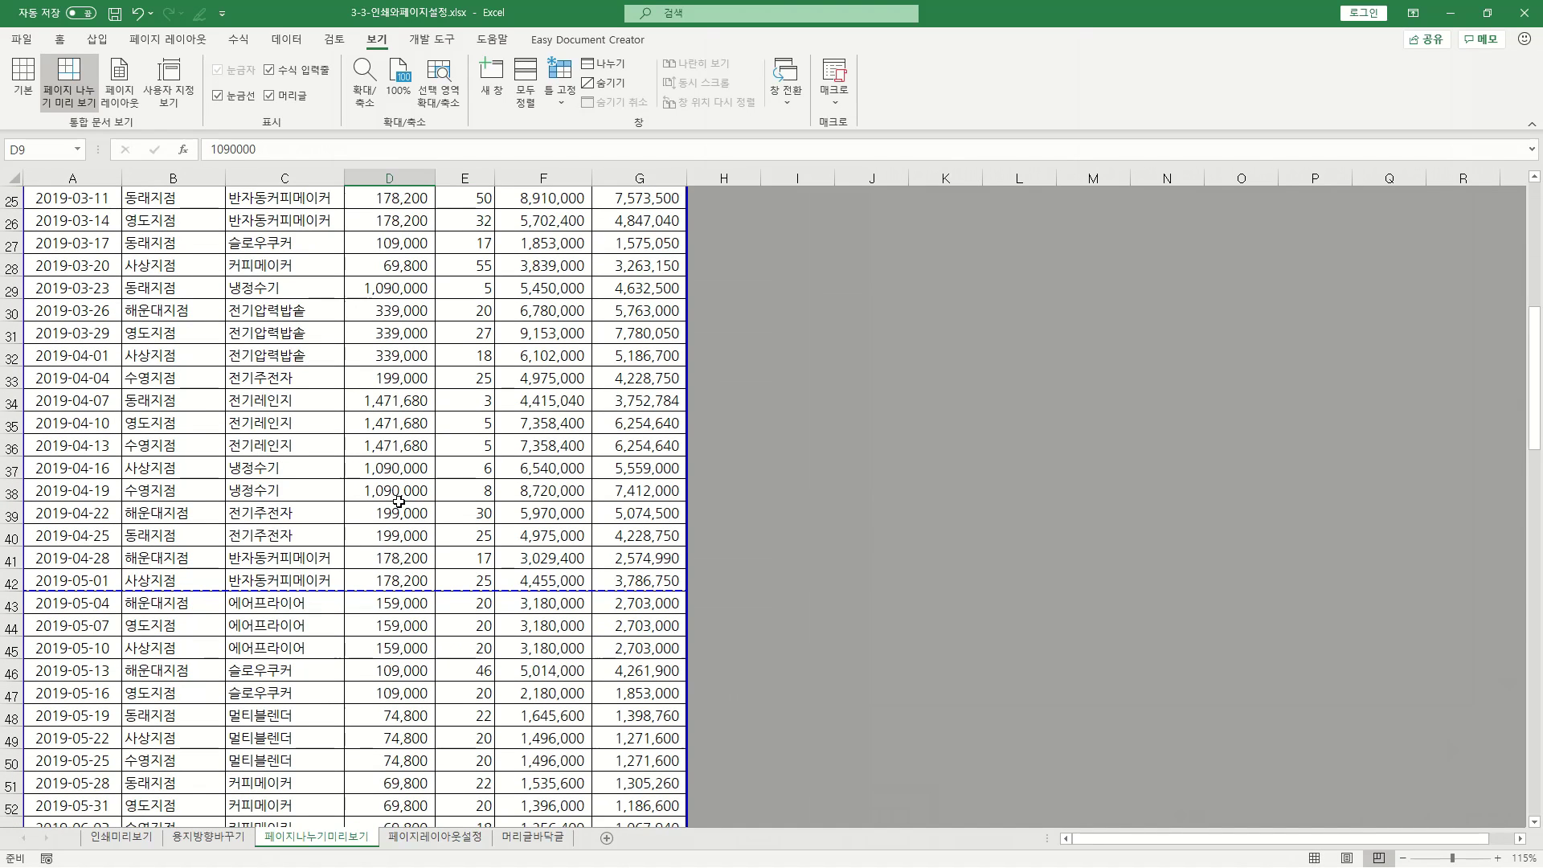
{"action": "scroll", "coordinate": [274, 544], "scroll_direction": "down", "scroll_amount": 1}
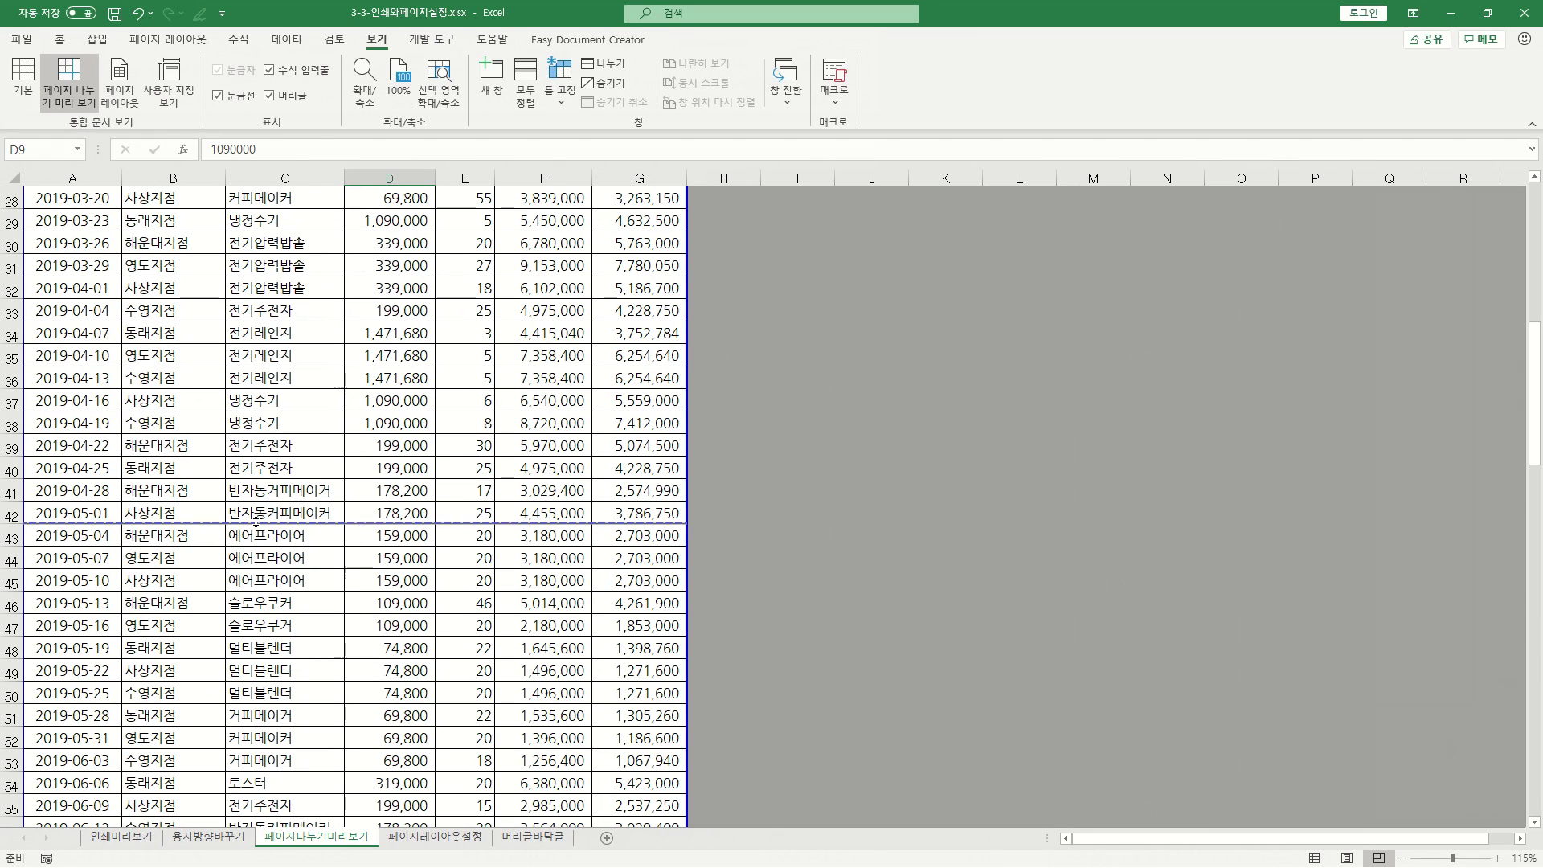
{"action": "left_click_drag", "start_coordinate": [252, 538], "coordinate": [237, 592]}
{"action": "left_click", "coordinate": [376, 535]}
{"action": "scroll", "coordinate": [260, 472], "scroll_direction": "up", "scroll_amount": 4}
{"action": "scroll", "coordinate": [260, 472], "scroll_direction": "down", "scroll_amount": 5}
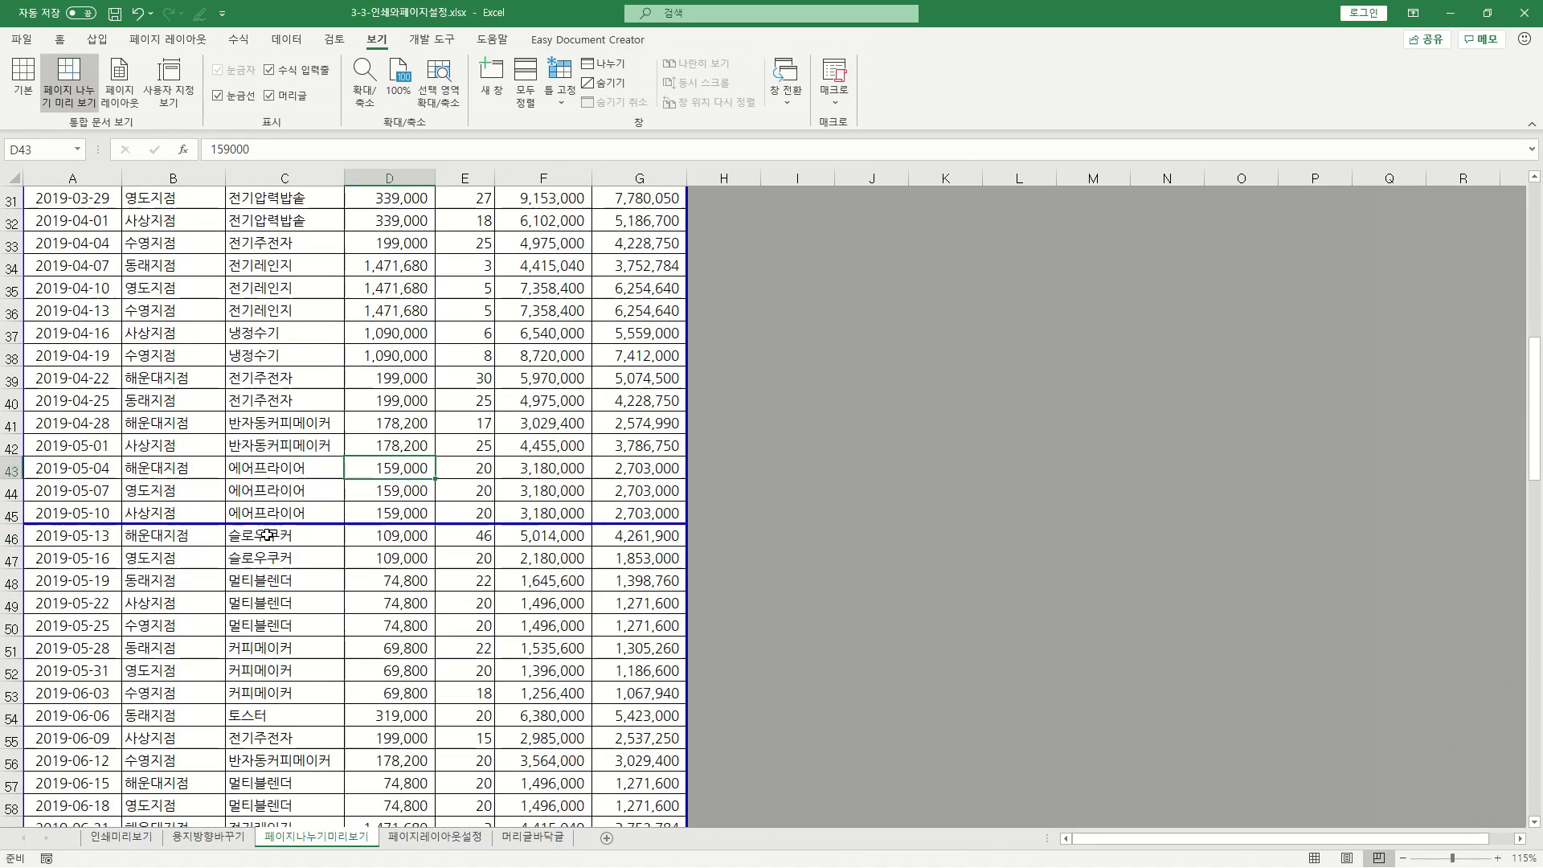
{"action": "scroll", "coordinate": [270, 536], "scroll_direction": "up", "scroll_amount": 10}
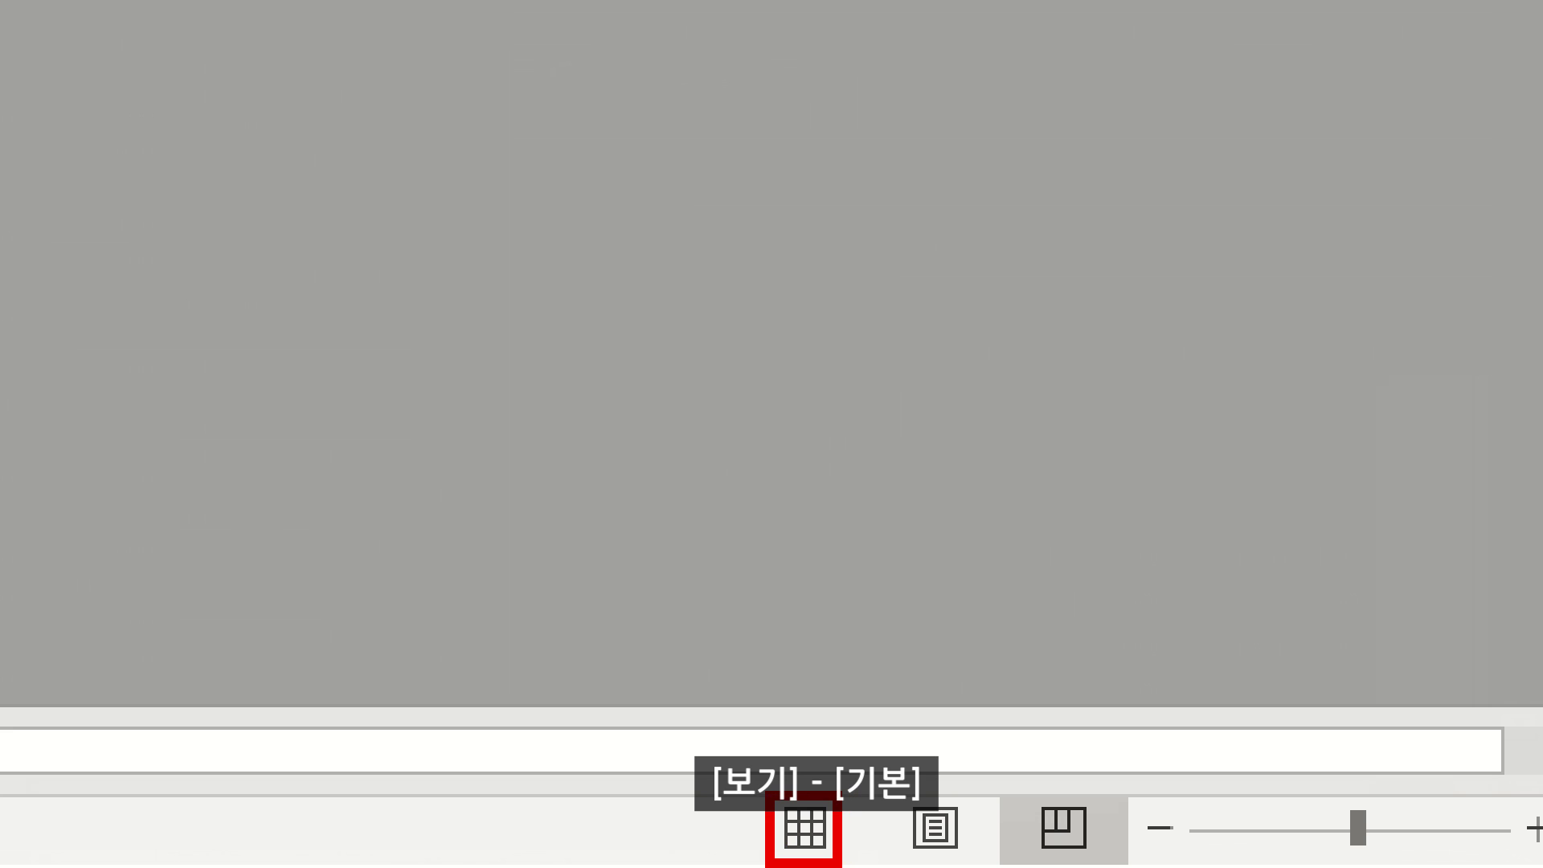
- Return the sheet to 기본 (normal) view, and switch it to 페이지 레이아웃 (page layout) view to check how the pages begin
{"action": "left_click", "coordinate": [803, 828]}
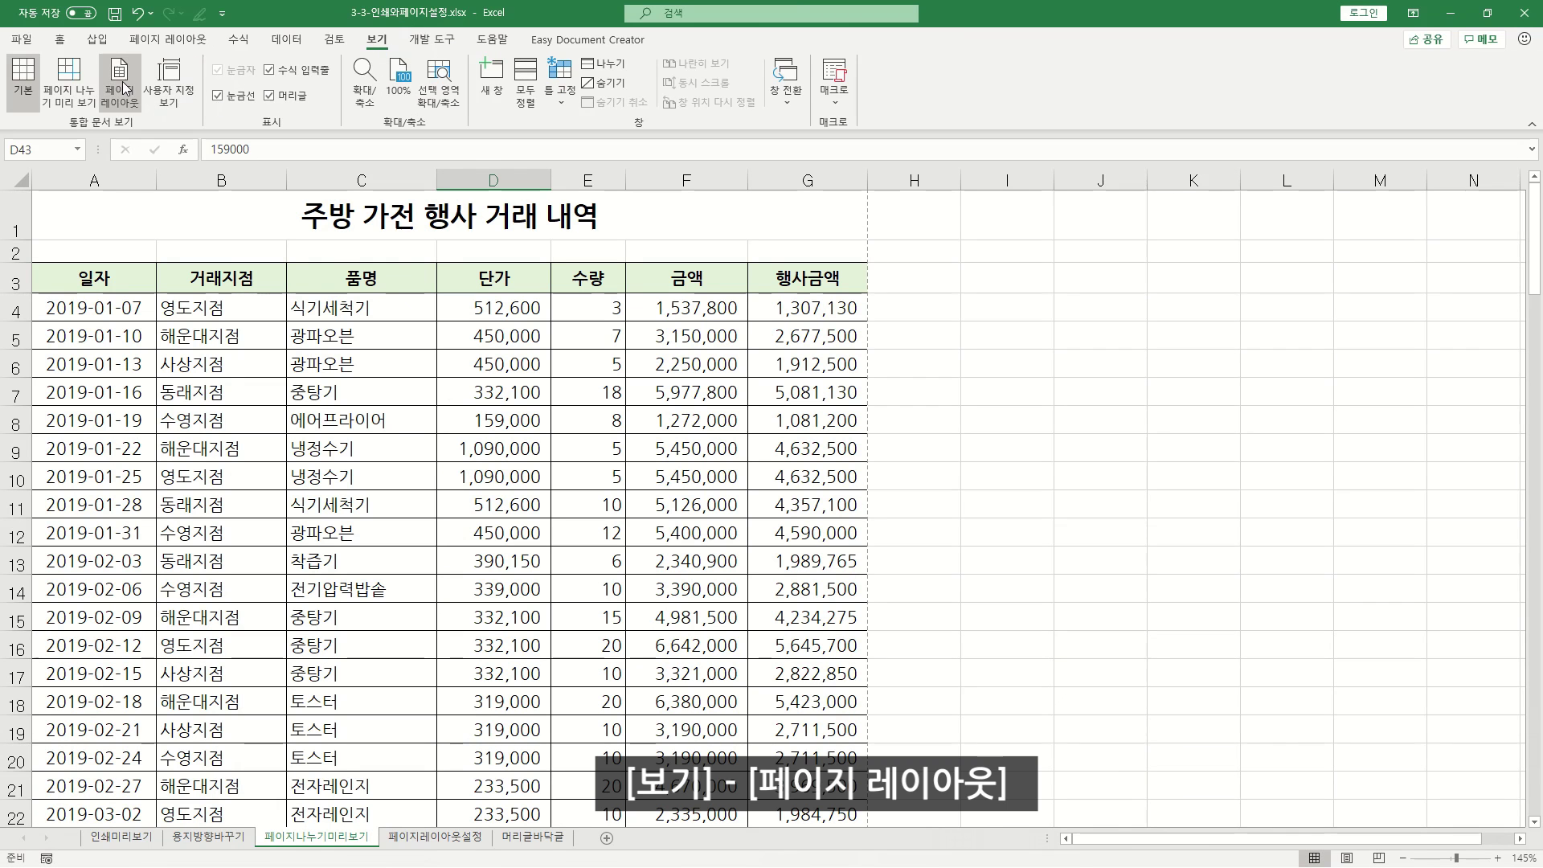
{"action": "left_click", "coordinate": [122, 85]}
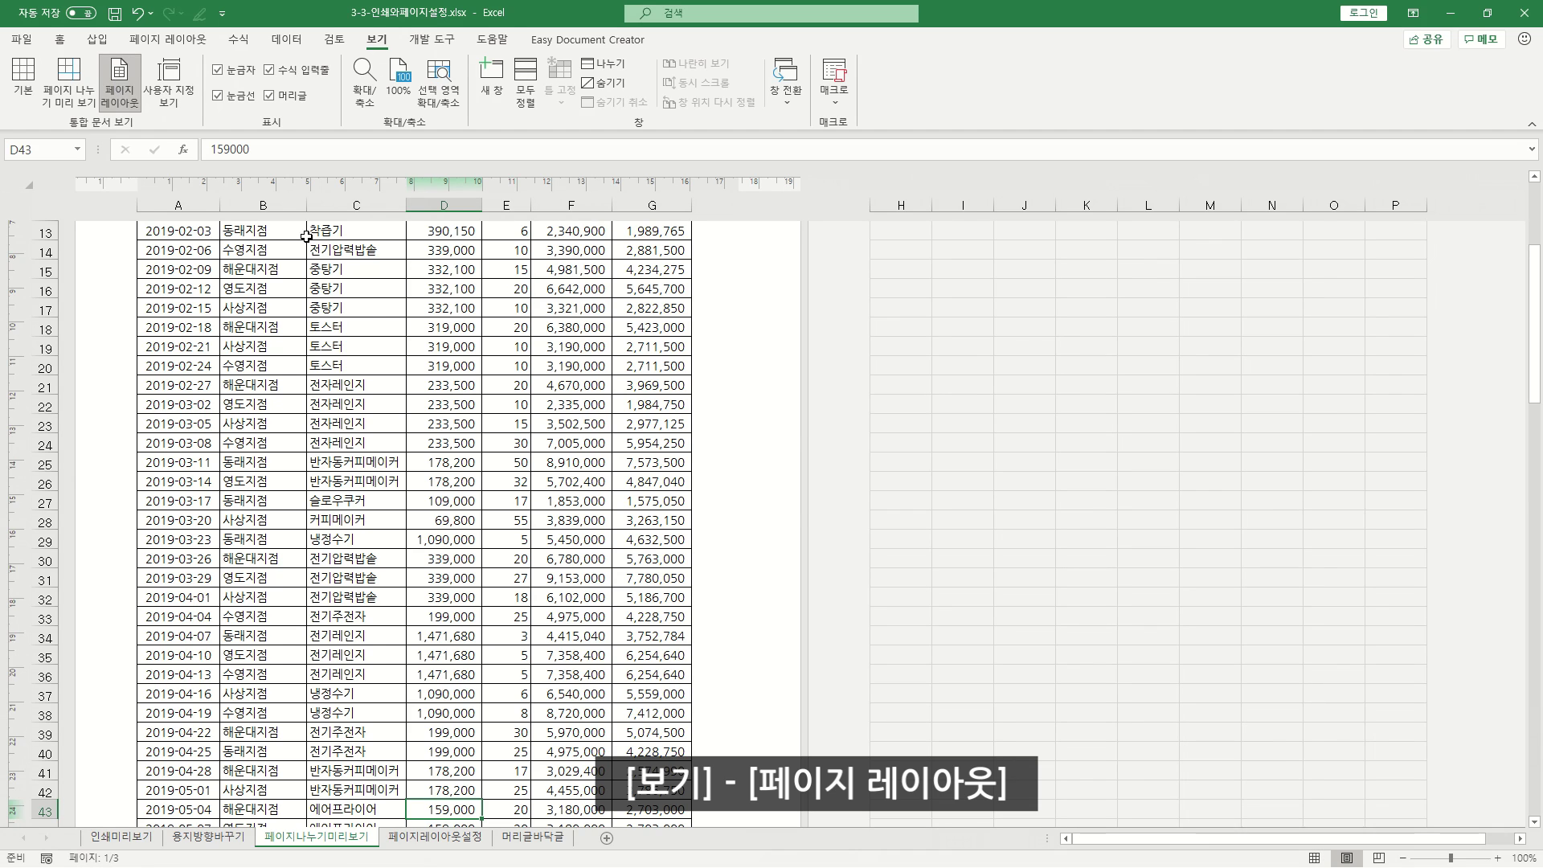
{"action": "scroll", "coordinate": [403, 470], "scroll_direction": "up", "scroll_amount": 5}
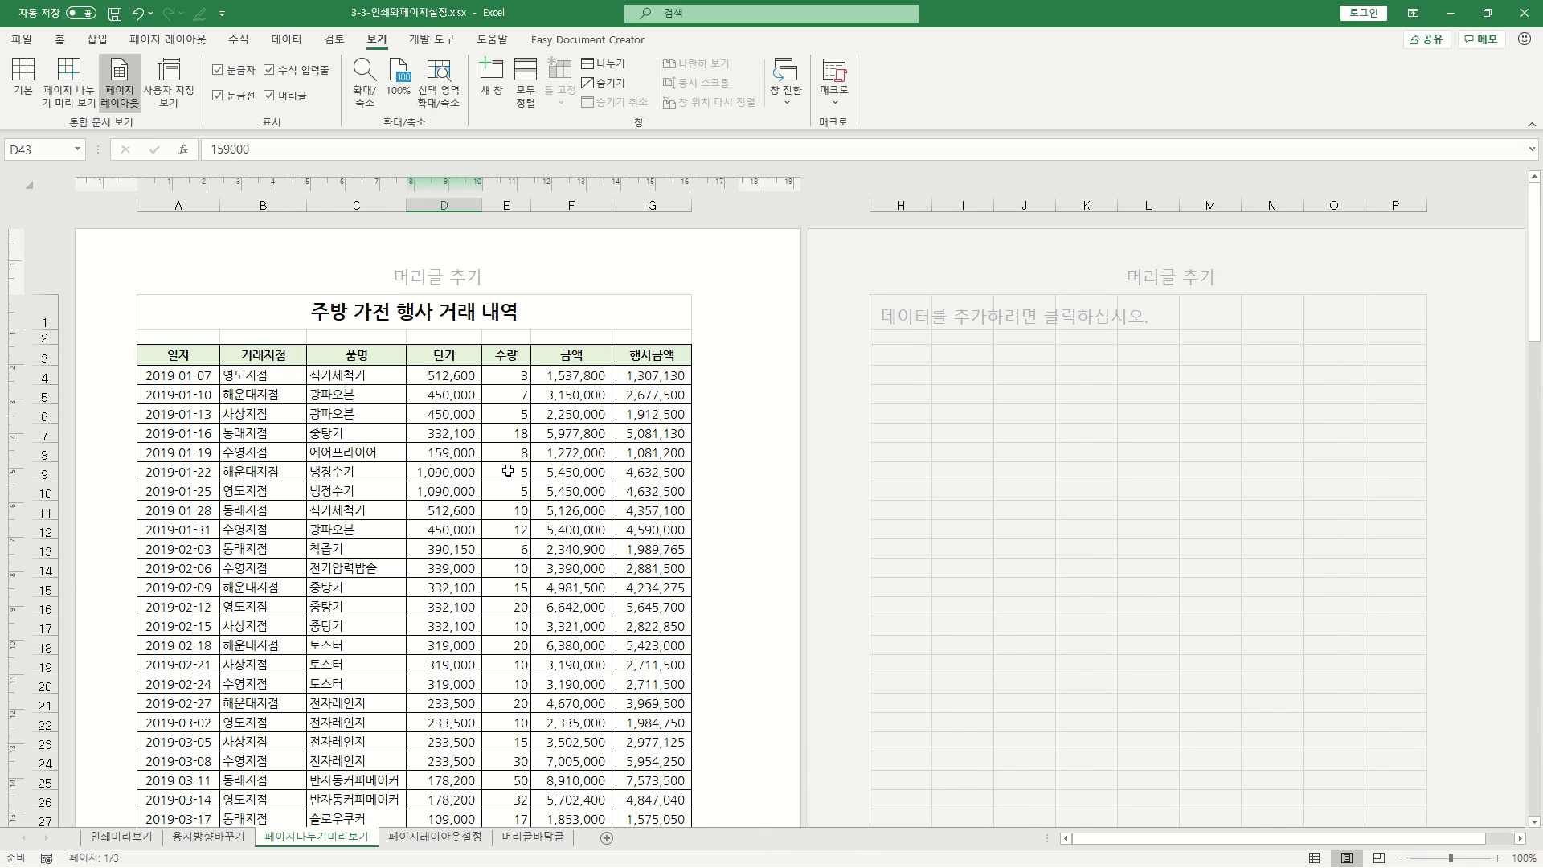
{"action": "scroll", "coordinate": [508, 471], "scroll_direction": "down", "scroll_amount": 3}
{"action": "scroll", "coordinate": [501, 479], "scroll_direction": "down", "scroll_amount": 8}
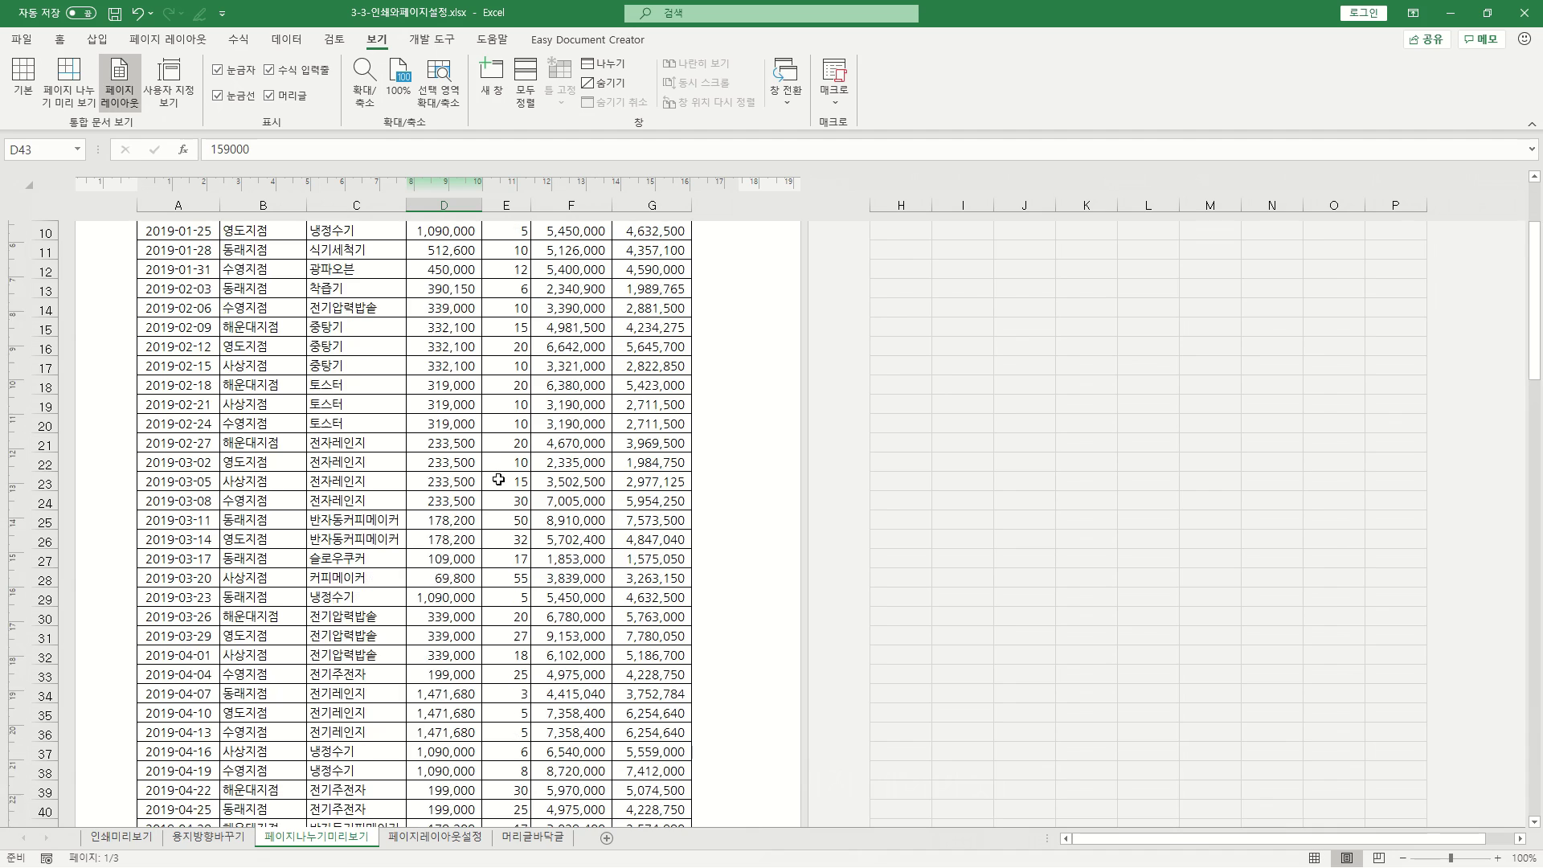
{"action": "scroll", "coordinate": [486, 482], "scroll_direction": "down", "scroll_amount": 6}
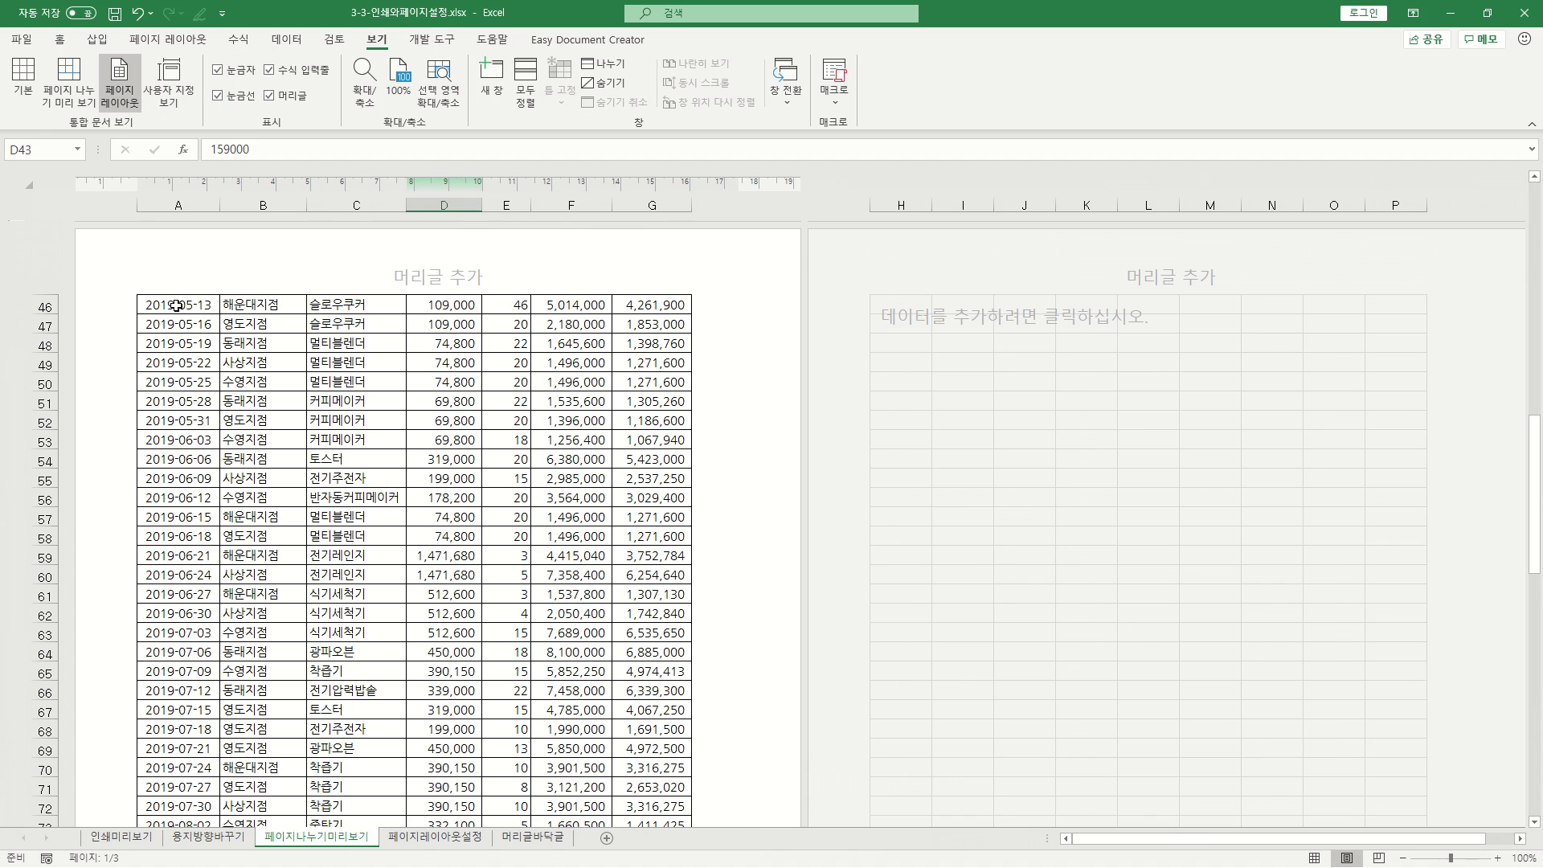
{"action": "scroll", "coordinate": [176, 306], "scroll_direction": "up", "scroll_amount": 15}
{"action": "left_click", "coordinate": [337, 490]}
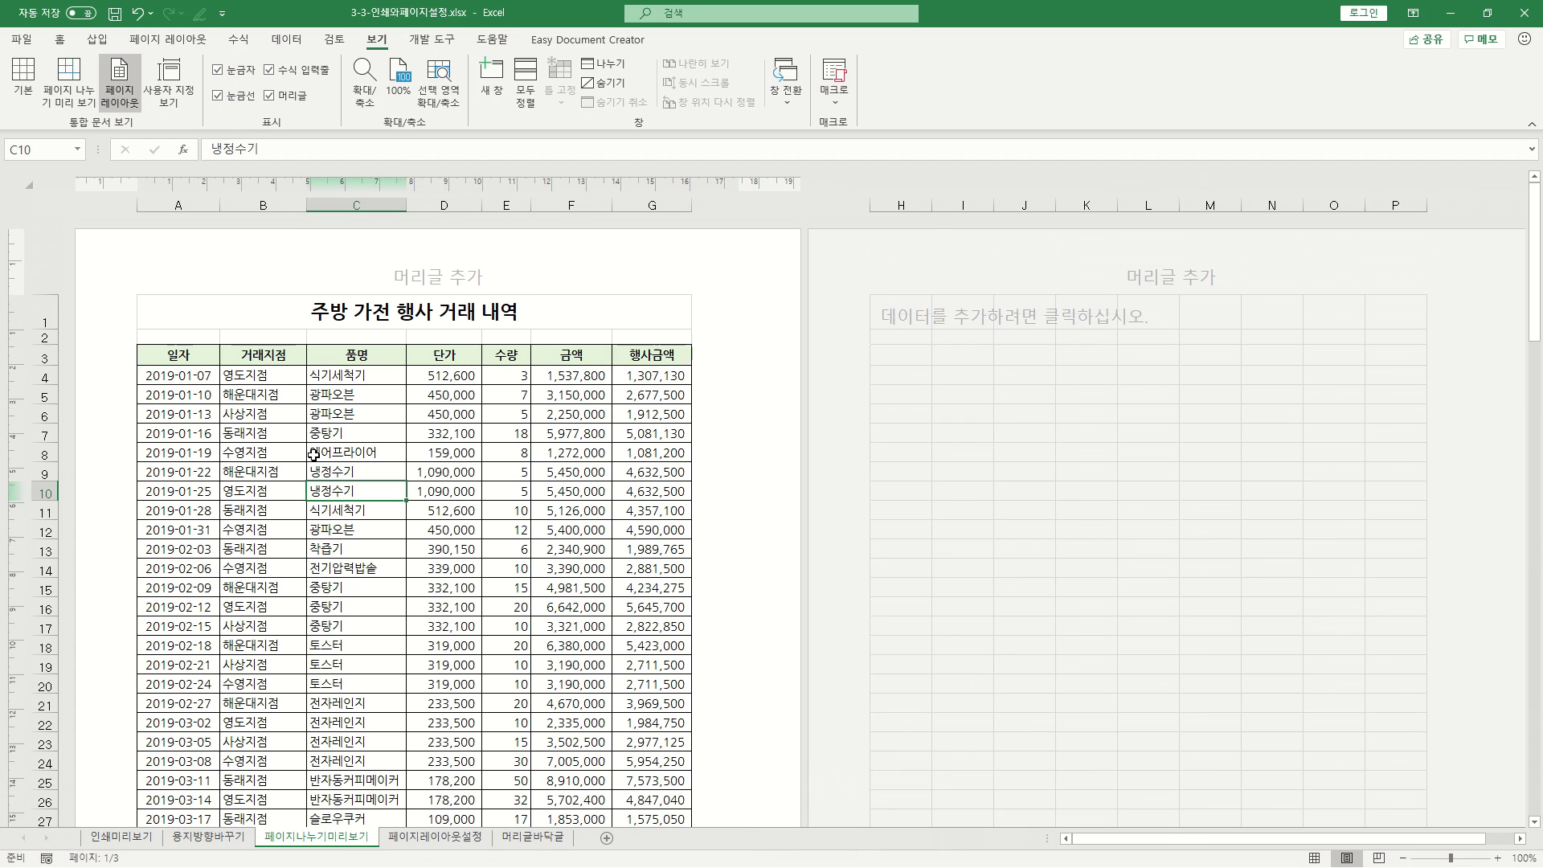
- Set header row 3 ($3:$3) as the print title row to repeat (반복할 행) on every page
{"action": "left_click", "coordinate": [178, 42]}
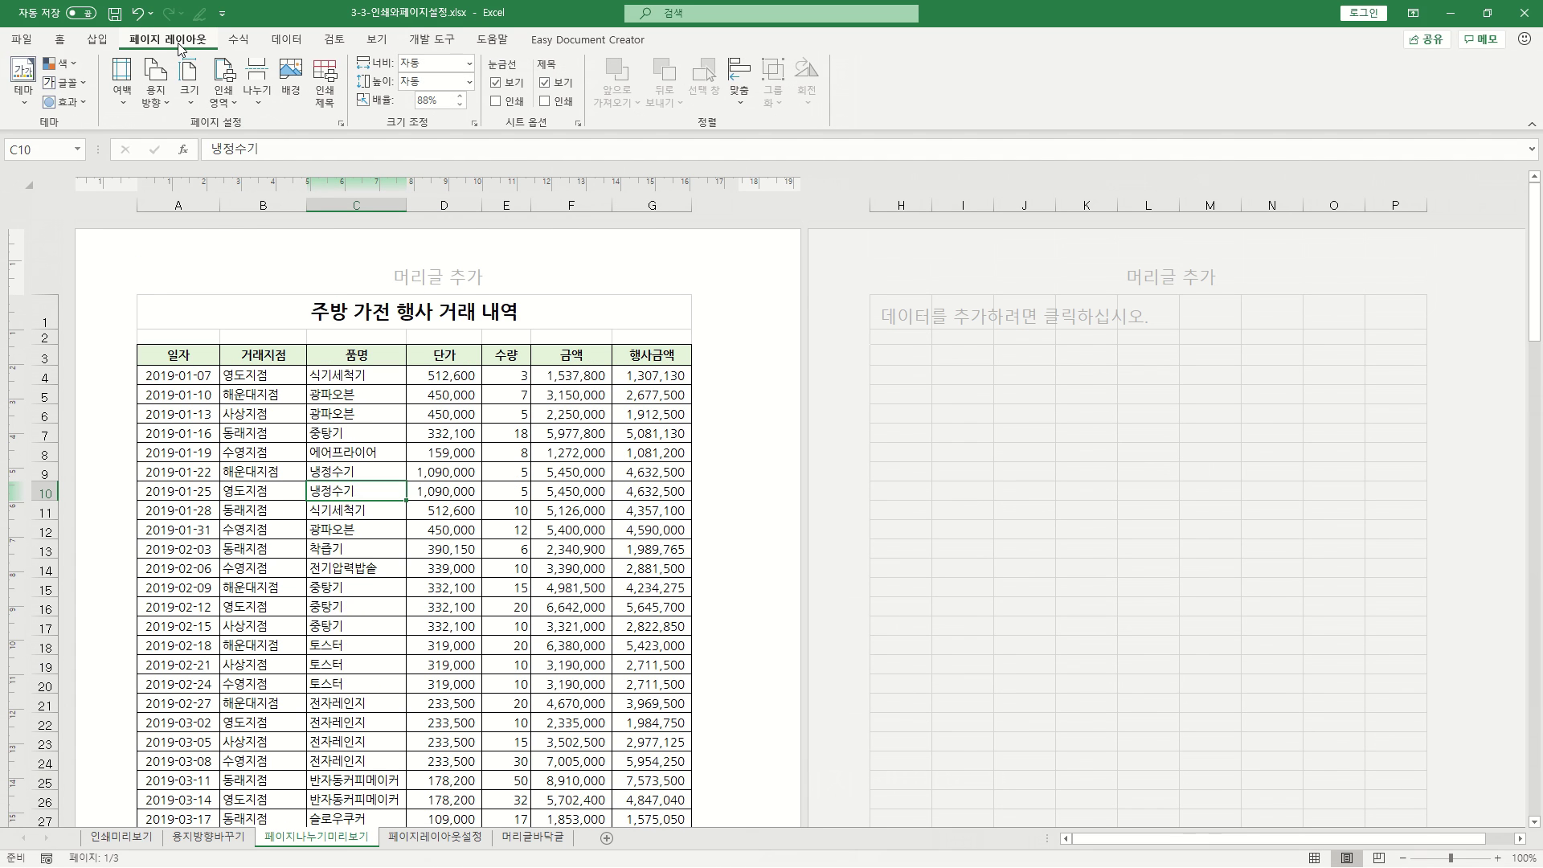
{"action": "left_click", "coordinate": [325, 102]}
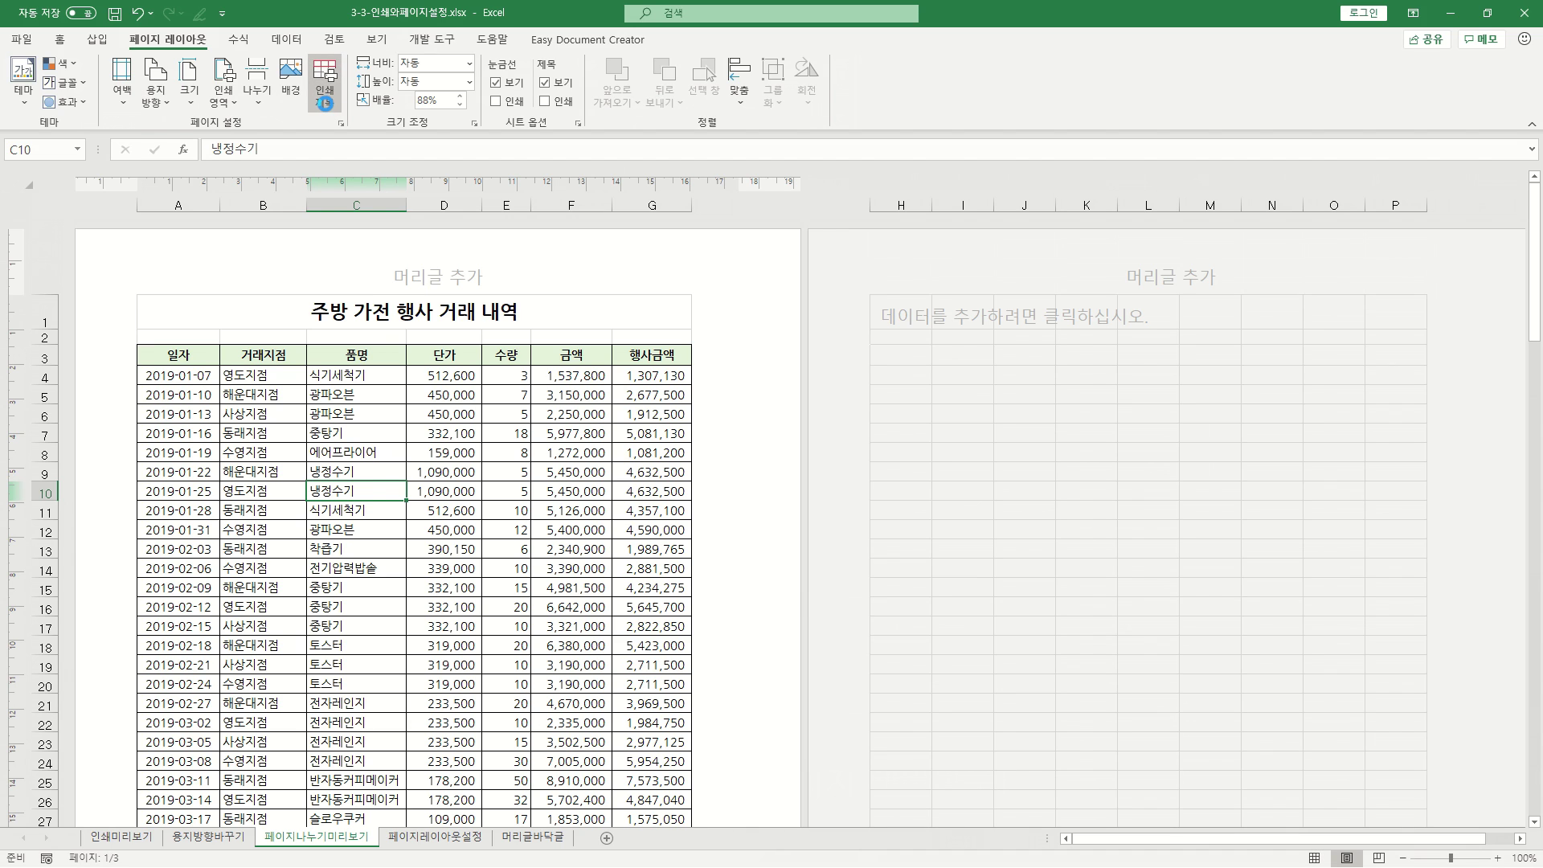
{"action": "left_click", "coordinate": [474, 305]}
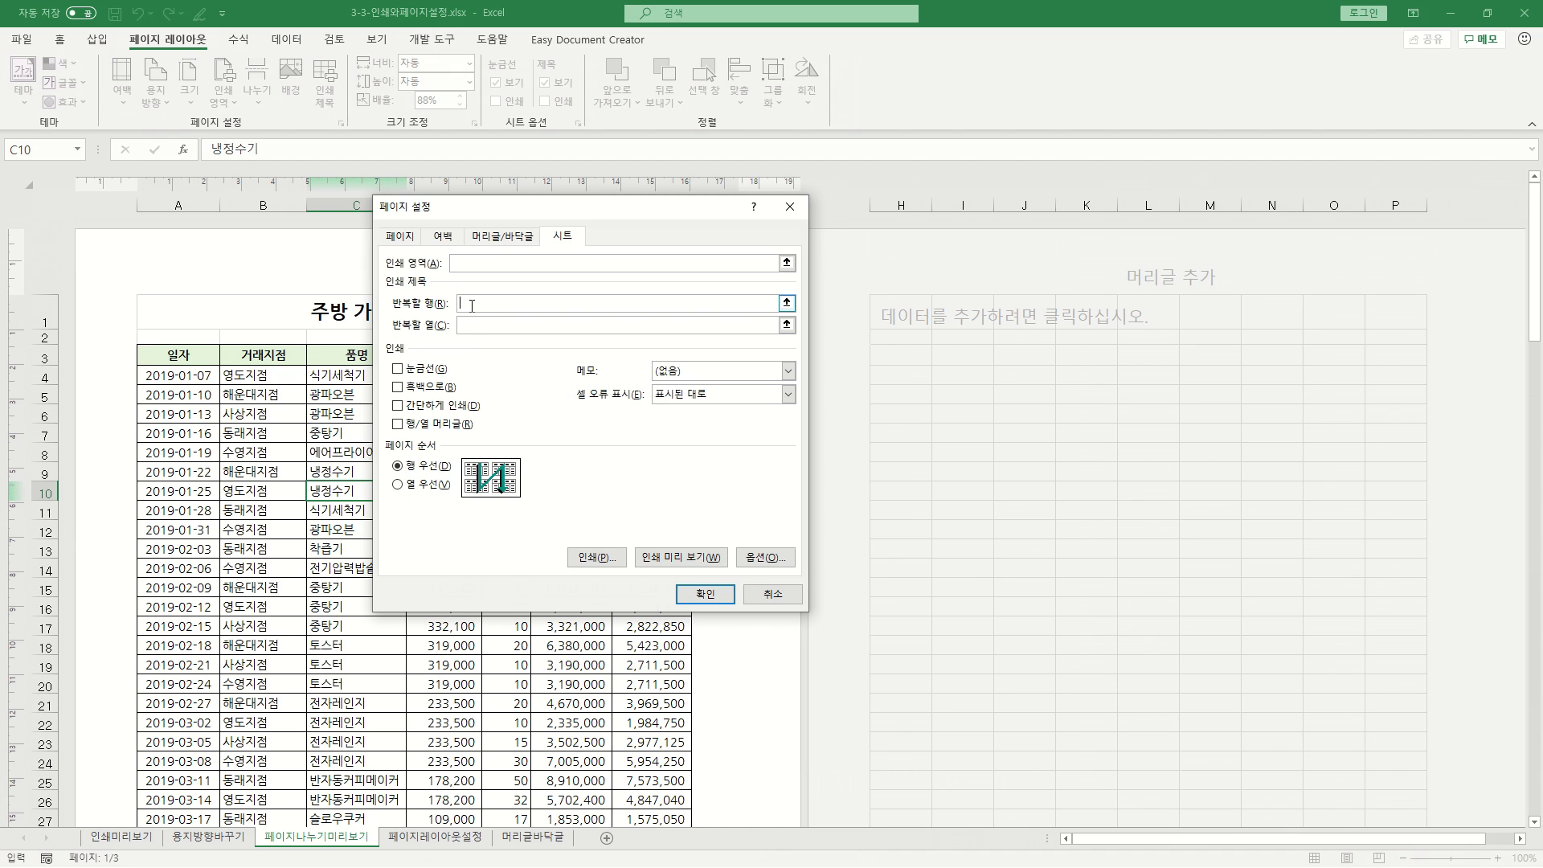
{"action": "left_click_drag", "start_coordinate": [507, 207], "coordinate": [661, 303]}
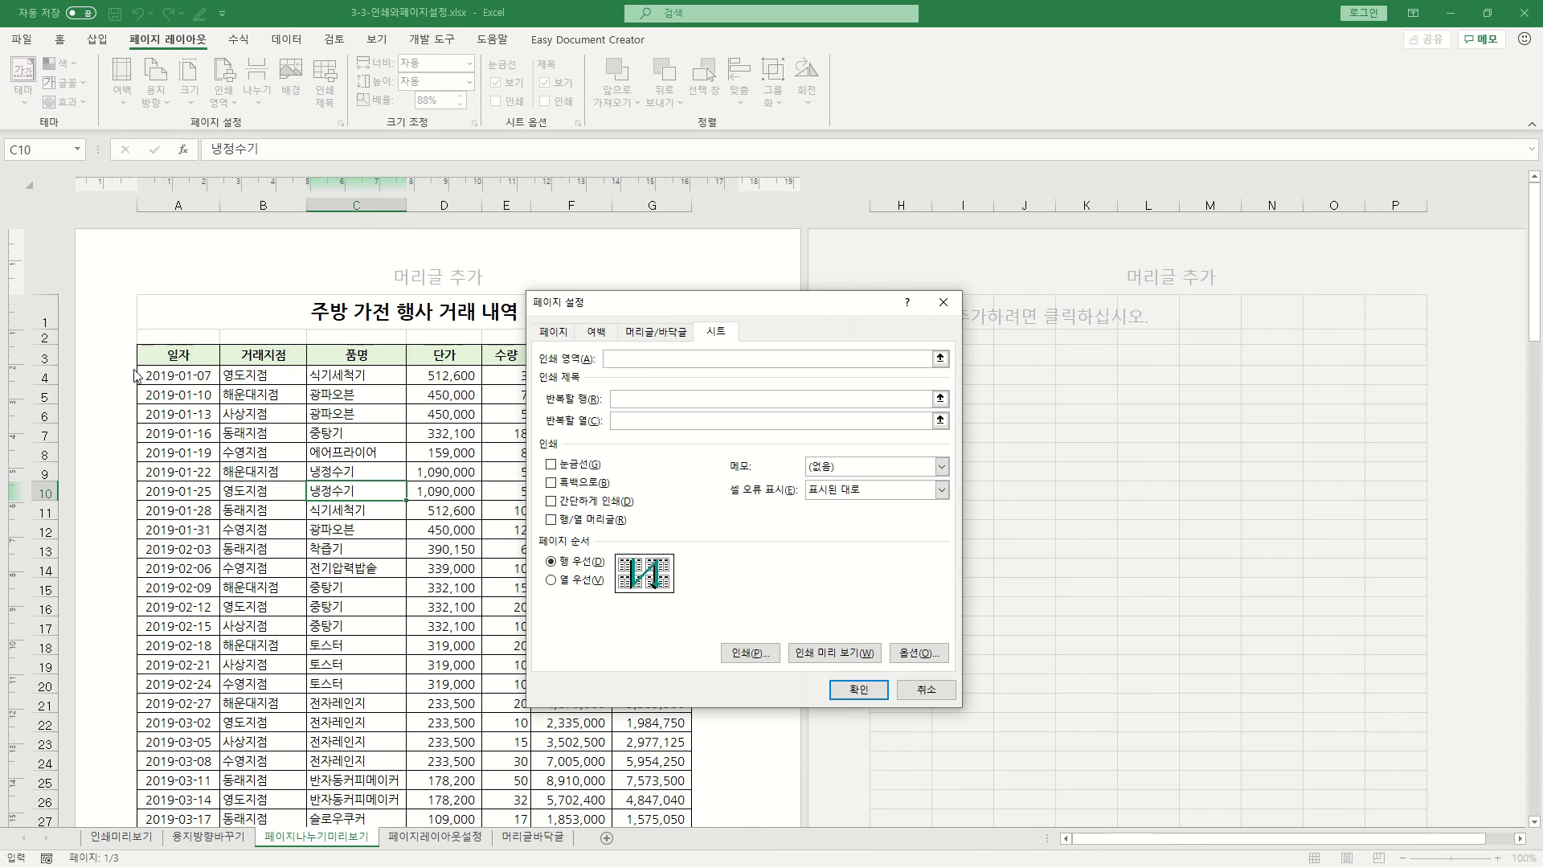
{"action": "left_click", "coordinate": [174, 359]}
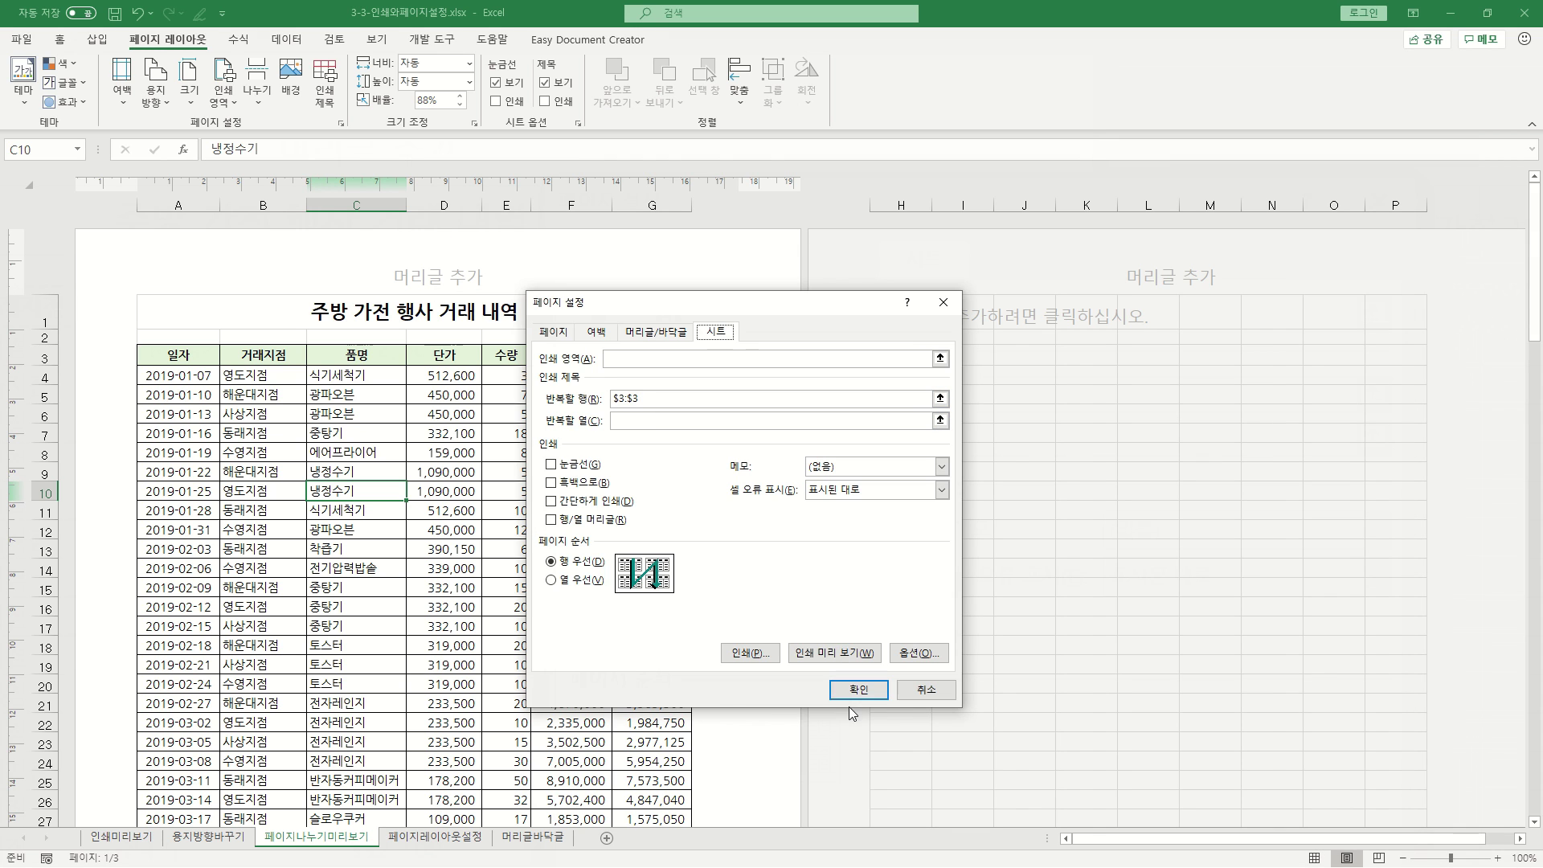
{"action": "left_click", "coordinate": [858, 689]}
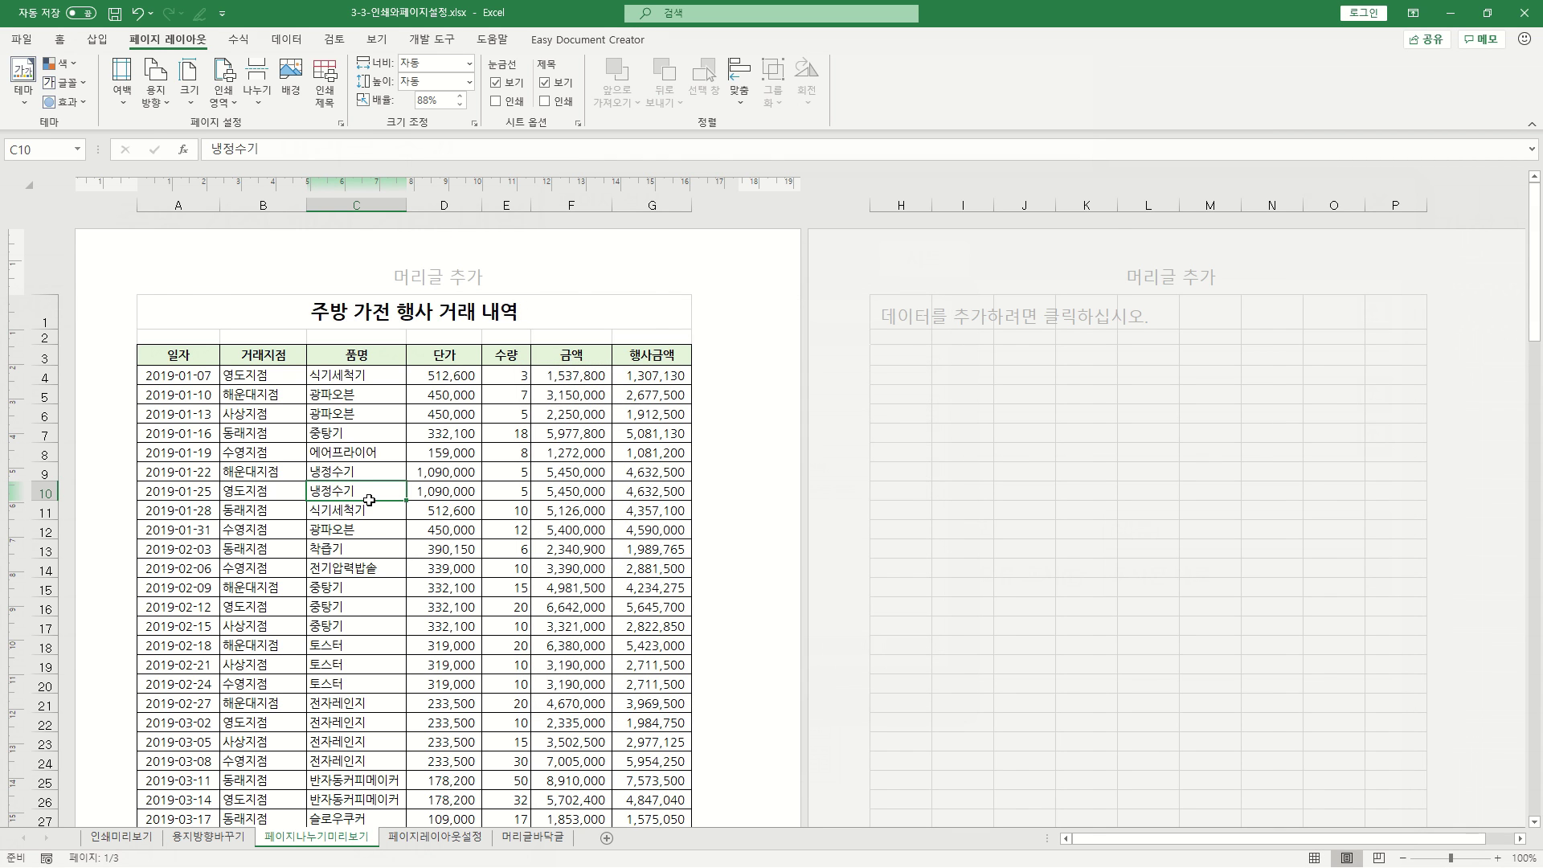
- Enter "2019년 부산지역" in the right section of the page header
{"action": "scroll", "coordinate": [369, 500], "scroll_direction": "down", "scroll_amount": 5}
{"action": "scroll", "coordinate": [368, 501], "scroll_direction": "down", "scroll_amount": 10}
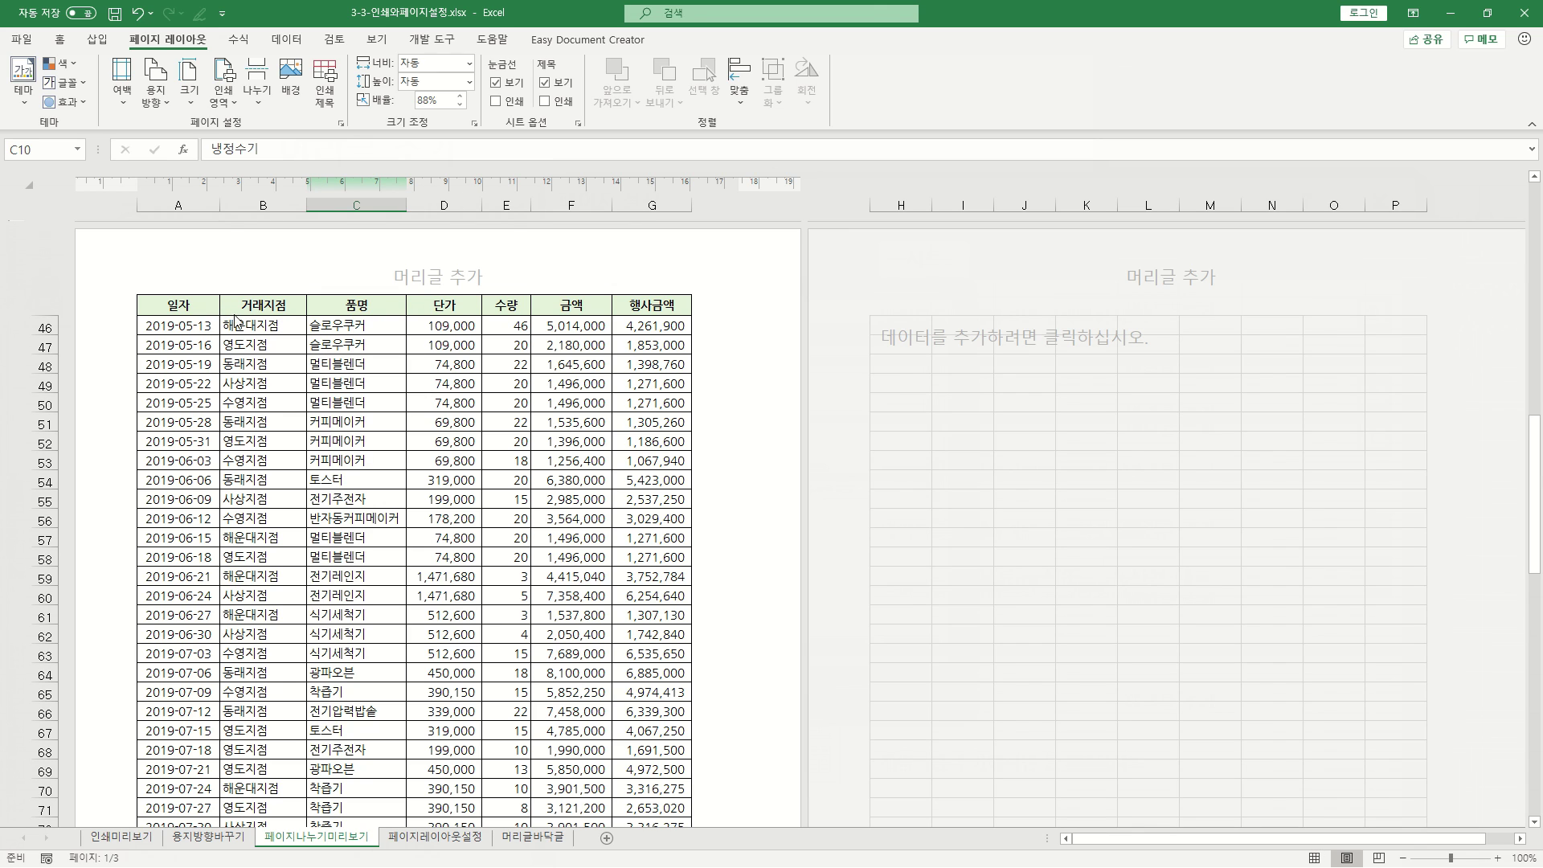
{"action": "scroll", "coordinate": [516, 302], "scroll_direction": "up", "scroll_amount": 15}
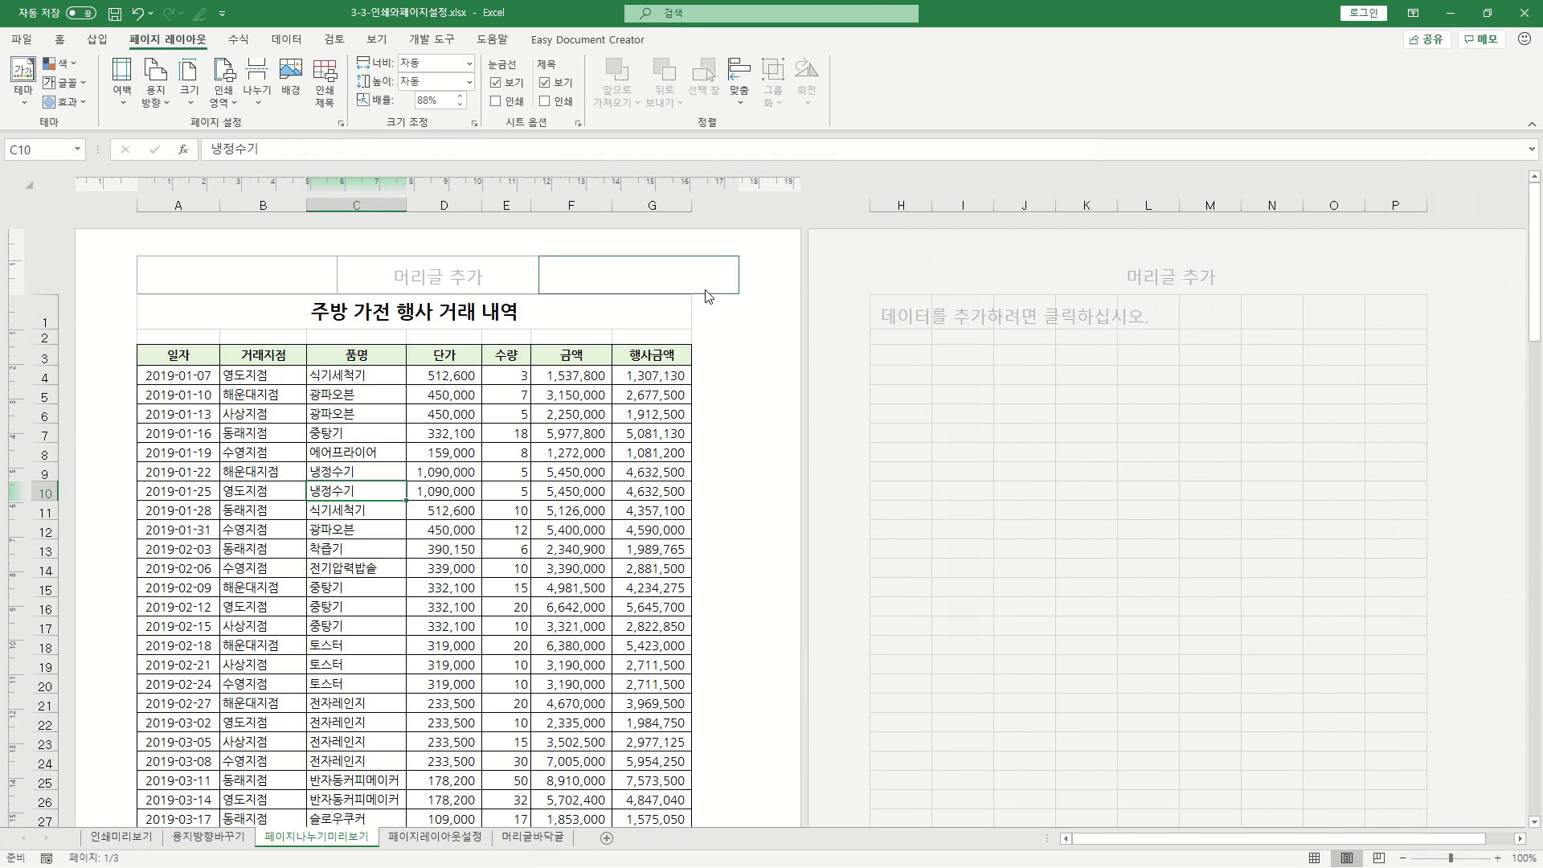
{"action": "left_click", "coordinate": [652, 277]}
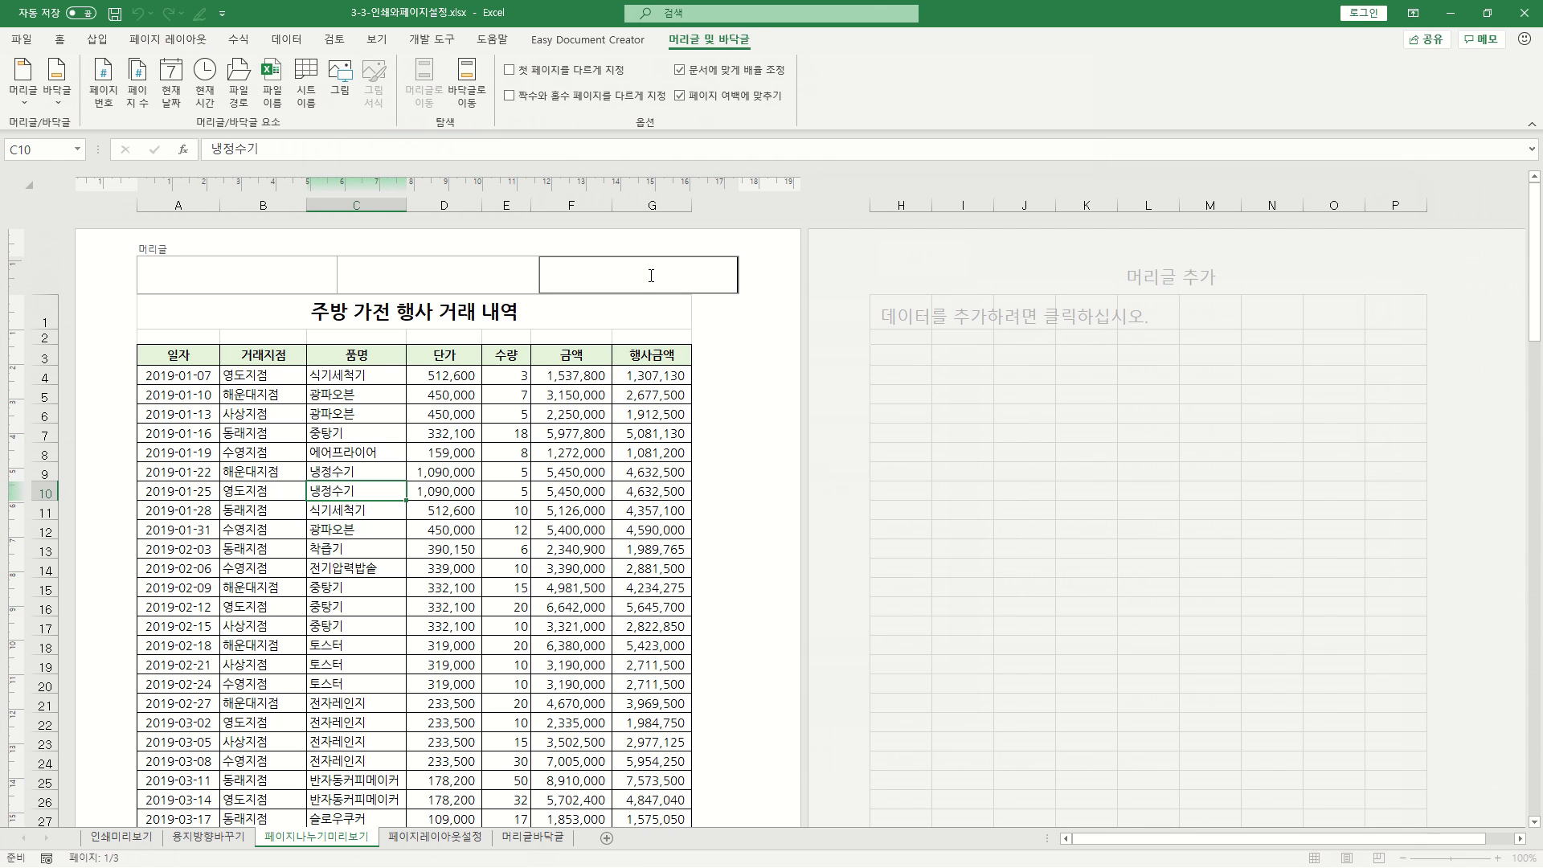
{"action": "type", "text": "2019년 붓"}
{"action": "type", "text": "산지여"}
{"action": "left_click", "coordinate": [722, 403]}
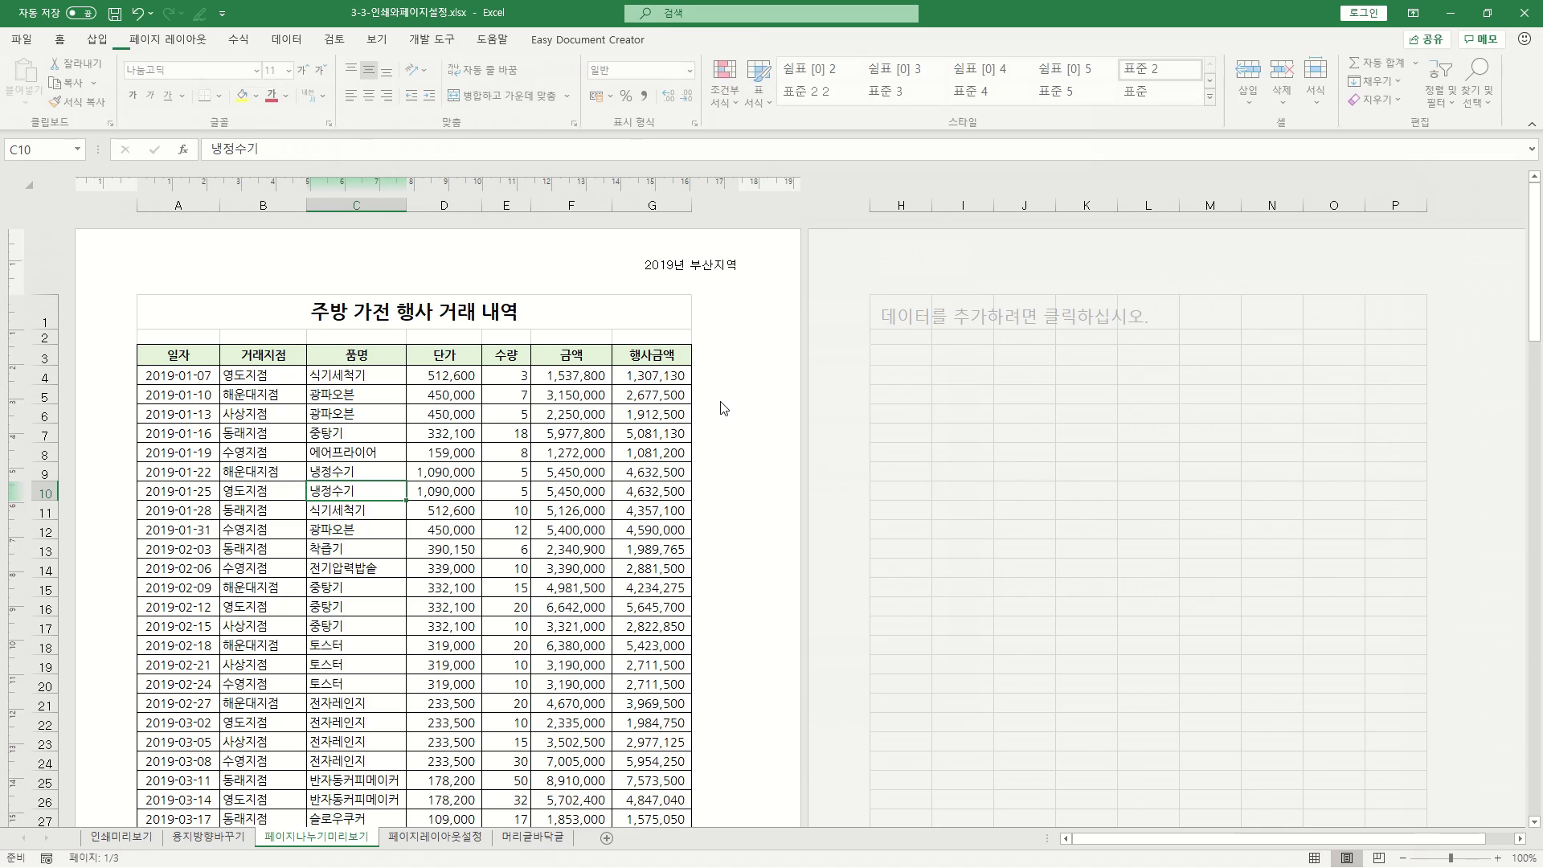
- Examine the header at the start of the second and third pages
{"action": "scroll", "coordinate": [569, 450], "scroll_direction": "down", "scroll_amount": 7}
{"action": "scroll", "coordinate": [570, 450], "scroll_direction": "down", "scroll_amount": 5}
{"action": "scroll", "coordinate": [595, 418], "scroll_direction": "up", "scroll_amount": 8}
{"action": "scroll", "coordinate": [624, 389], "scroll_direction": "down", "scroll_amount": 8}
{"action": "scroll", "coordinate": [624, 388], "scroll_direction": "down", "scroll_amount": 4}
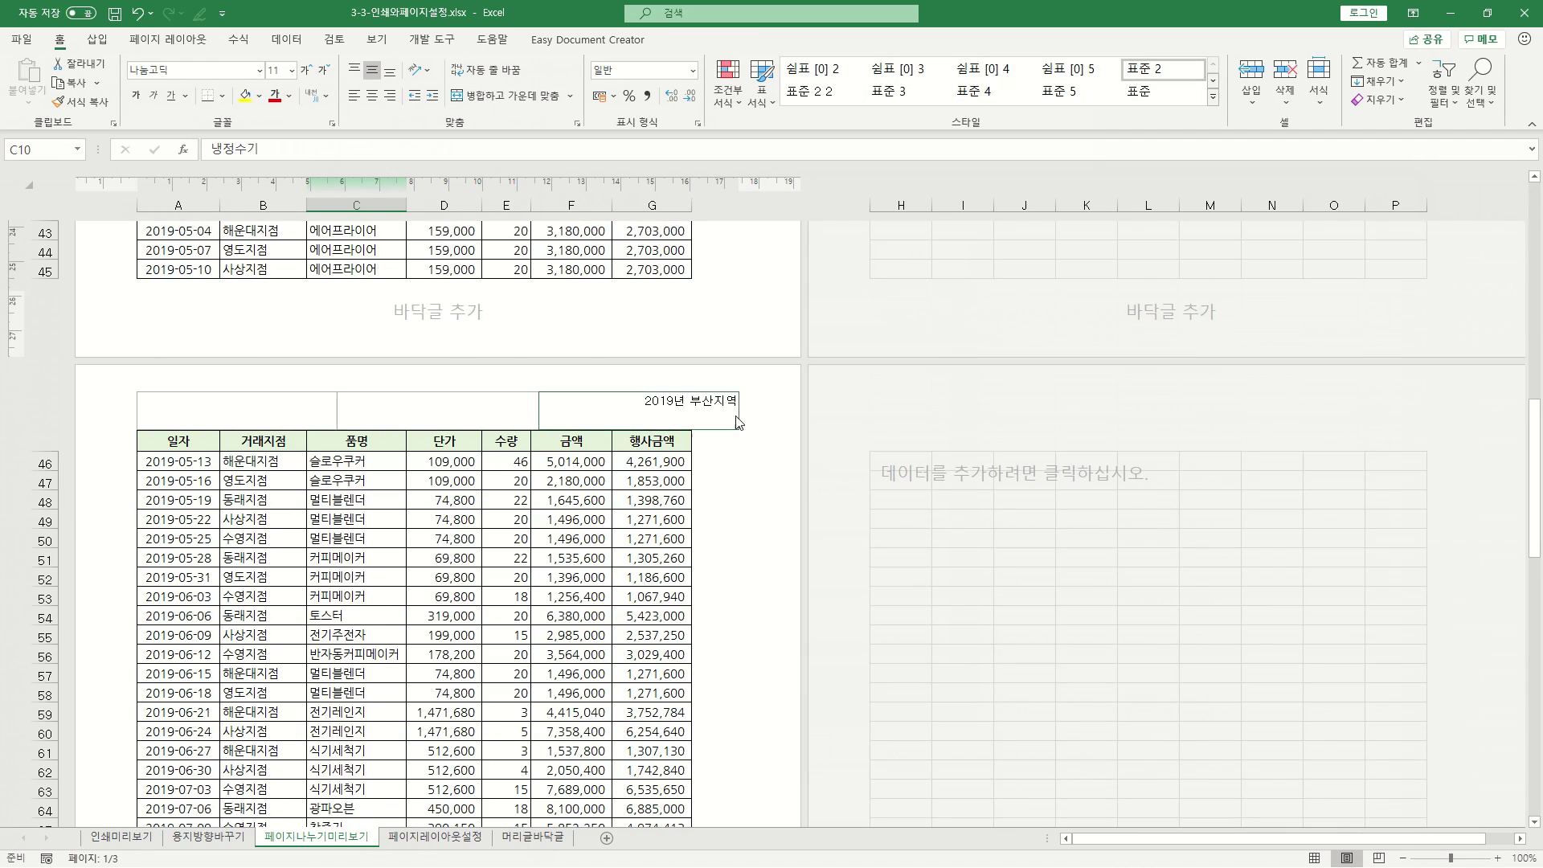
{"action": "scroll", "coordinate": [661, 480], "scroll_direction": "down", "scroll_amount": 8}
{"action": "scroll", "coordinate": [661, 481], "scroll_direction": "down", "scroll_amount": 3}
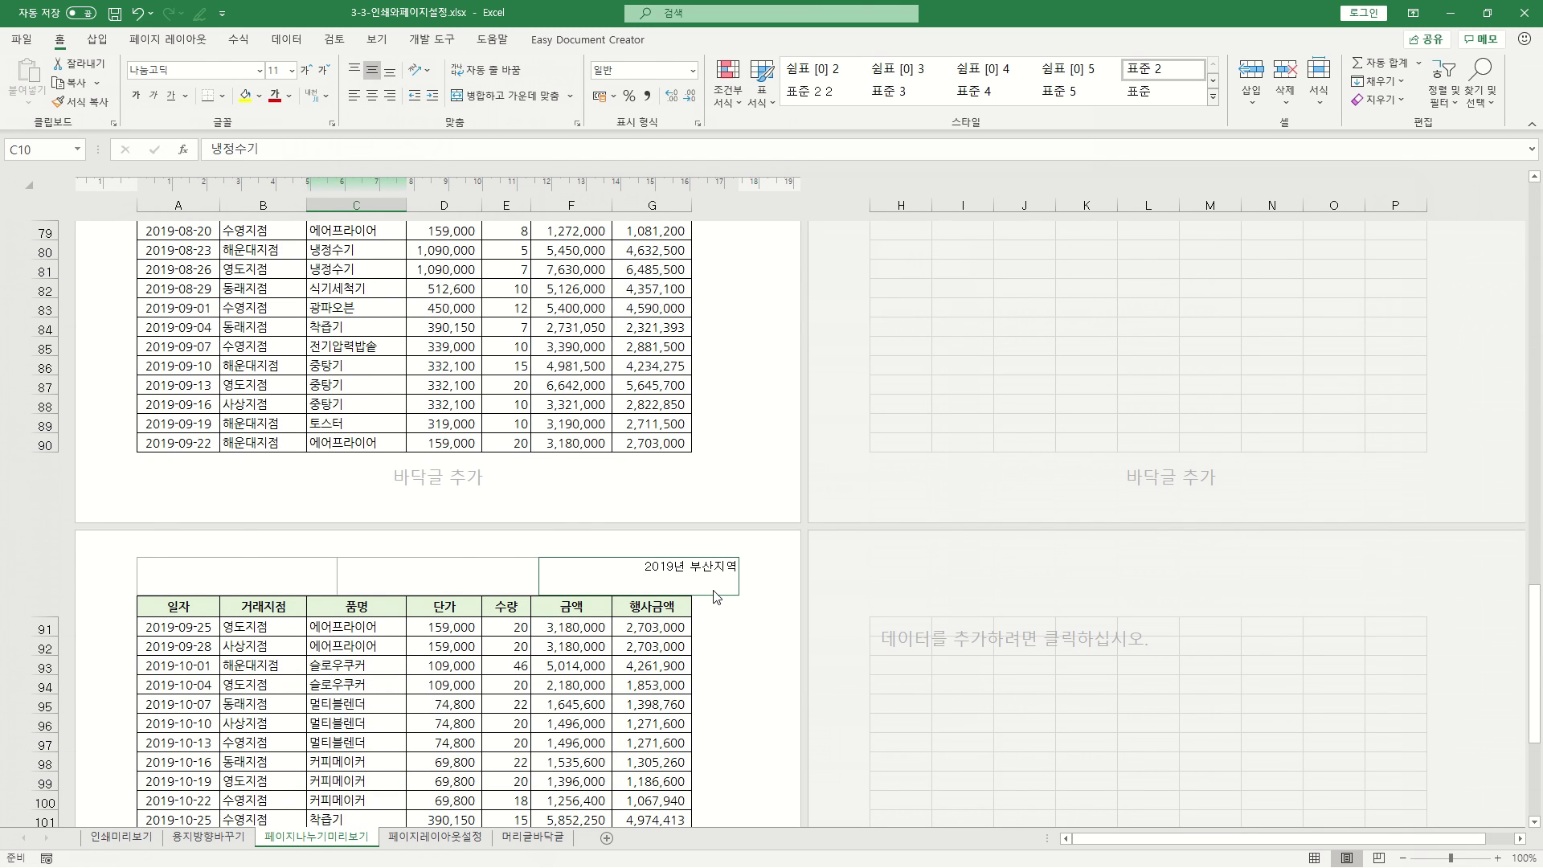
- Insert the page number field (페이지 번호) in the centre section of the footer and check it on the following pages
{"action": "scroll", "coordinate": [715, 597], "scroll_direction": "up", "scroll_amount": 18}
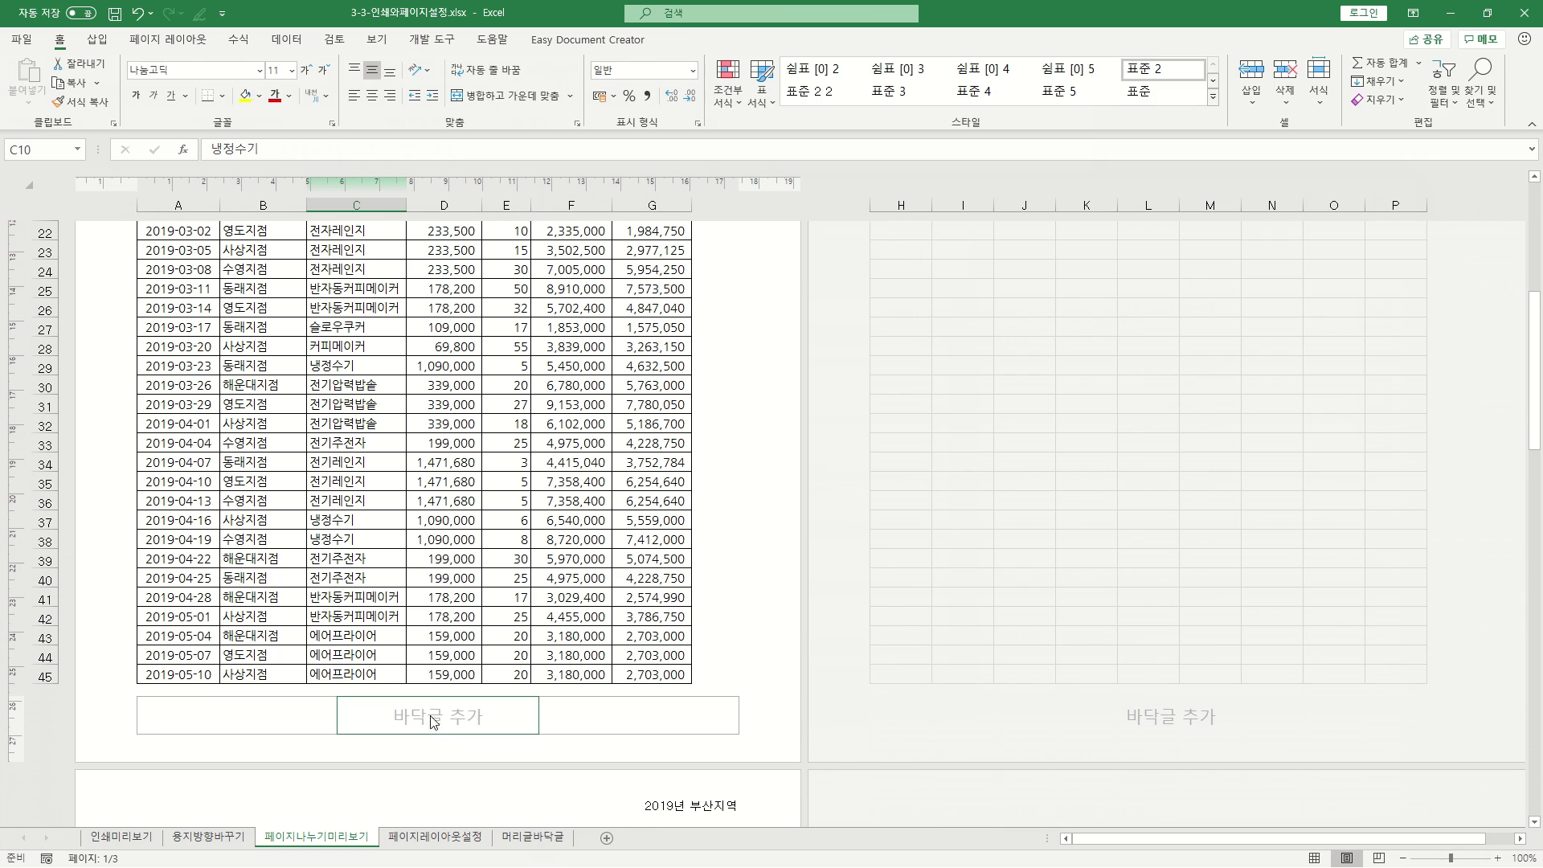
{"action": "left_click", "coordinate": [432, 721]}
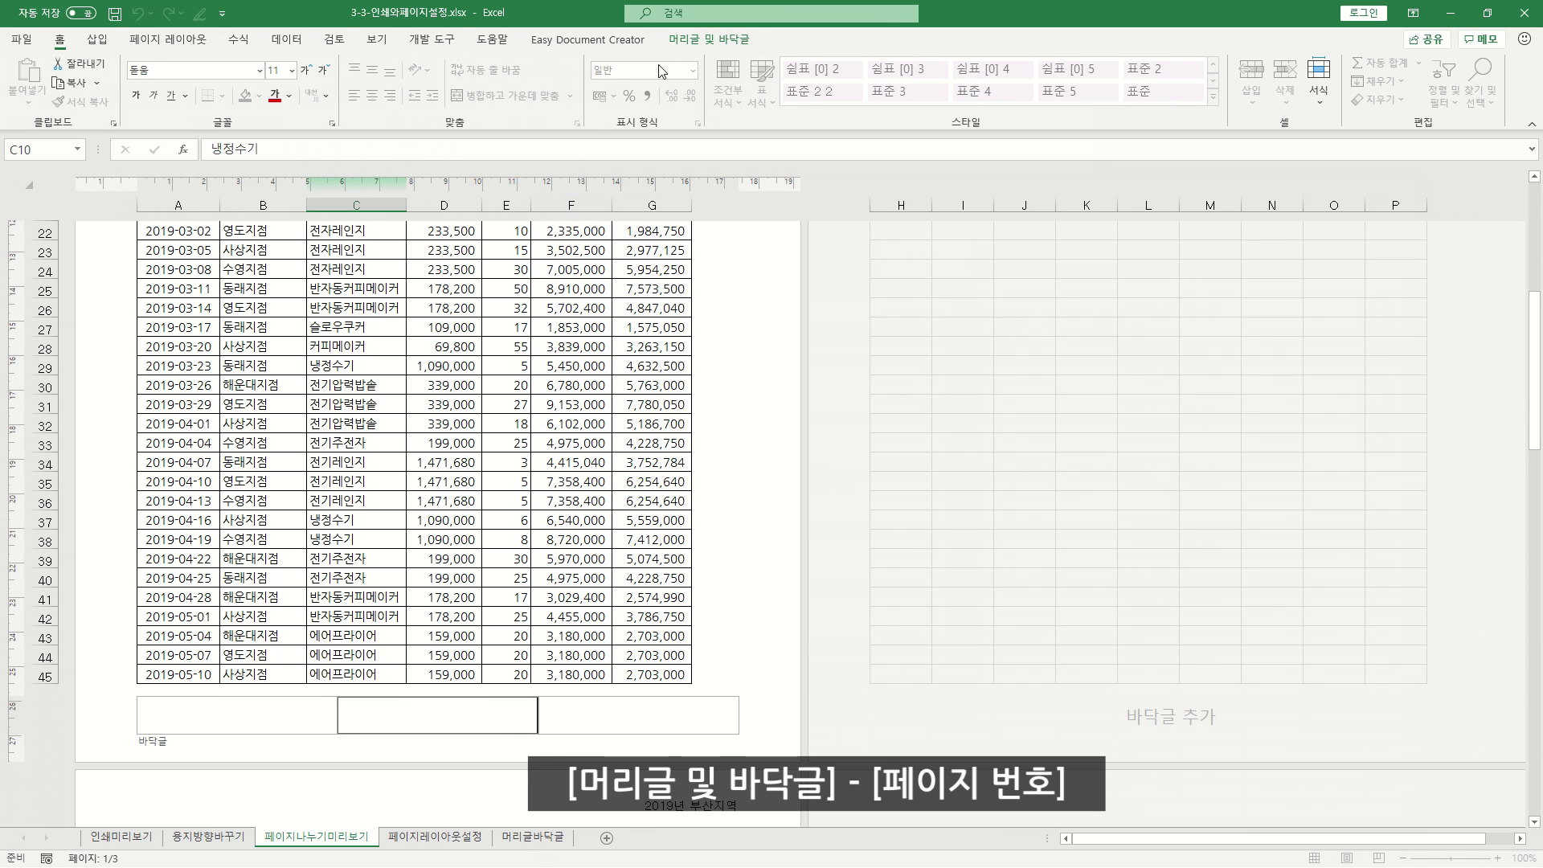
{"action": "left_click", "coordinate": [699, 40]}
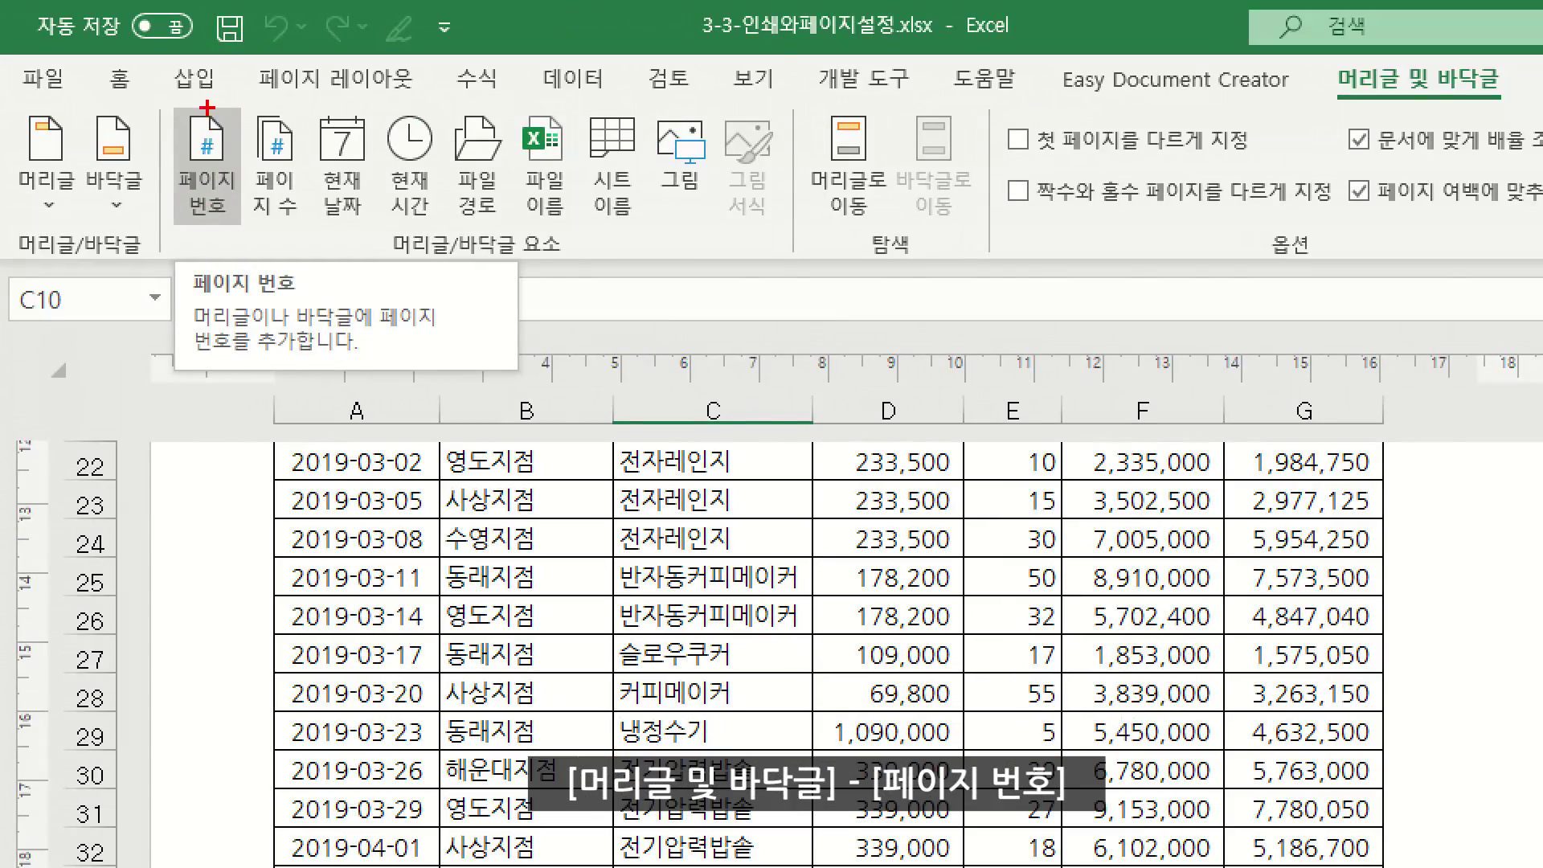
{"action": "left_click", "coordinate": [113, 93]}
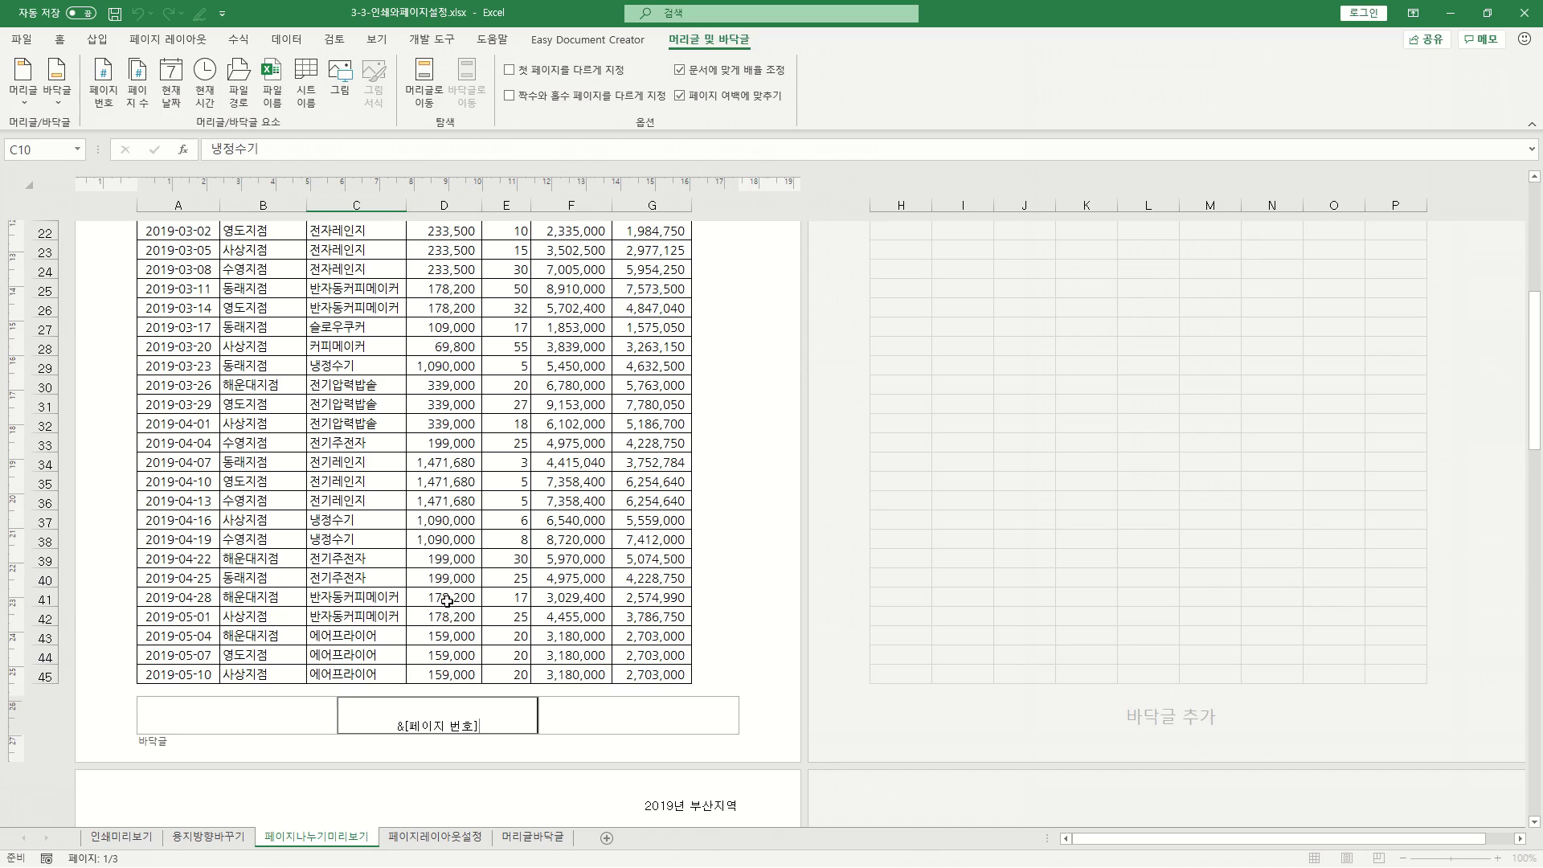
{"action": "left_click", "coordinate": [447, 601]}
{"action": "scroll", "coordinate": [450, 642], "scroll_direction": "down", "scroll_amount": 10}
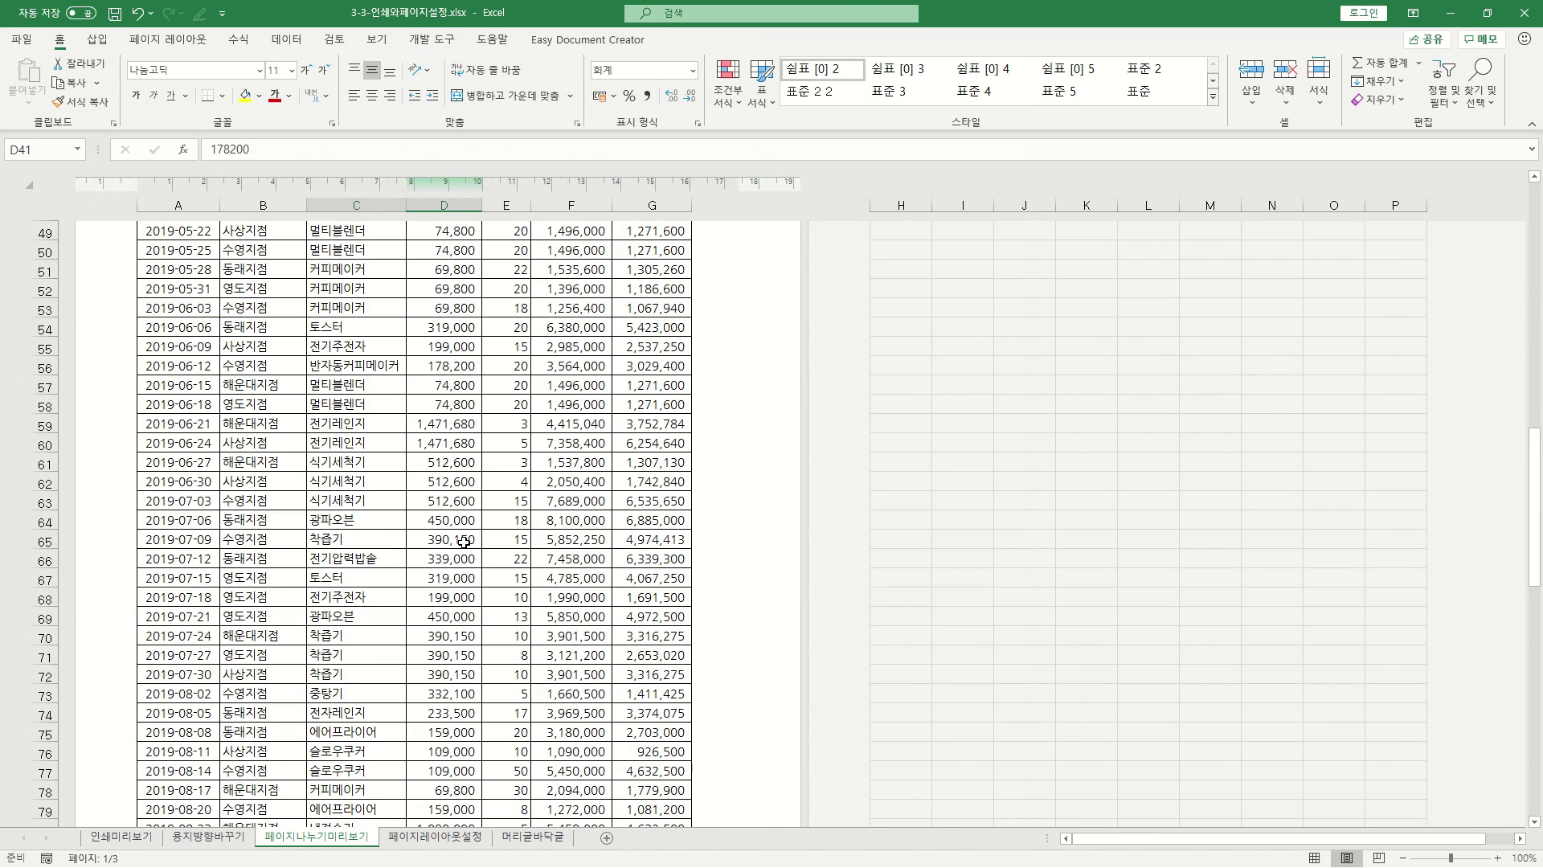
{"action": "scroll", "coordinate": [464, 542], "scroll_direction": "down", "scroll_amount": 9}
{"action": "scroll", "coordinate": [474, 599], "scroll_direction": "down", "scroll_amount": 15}
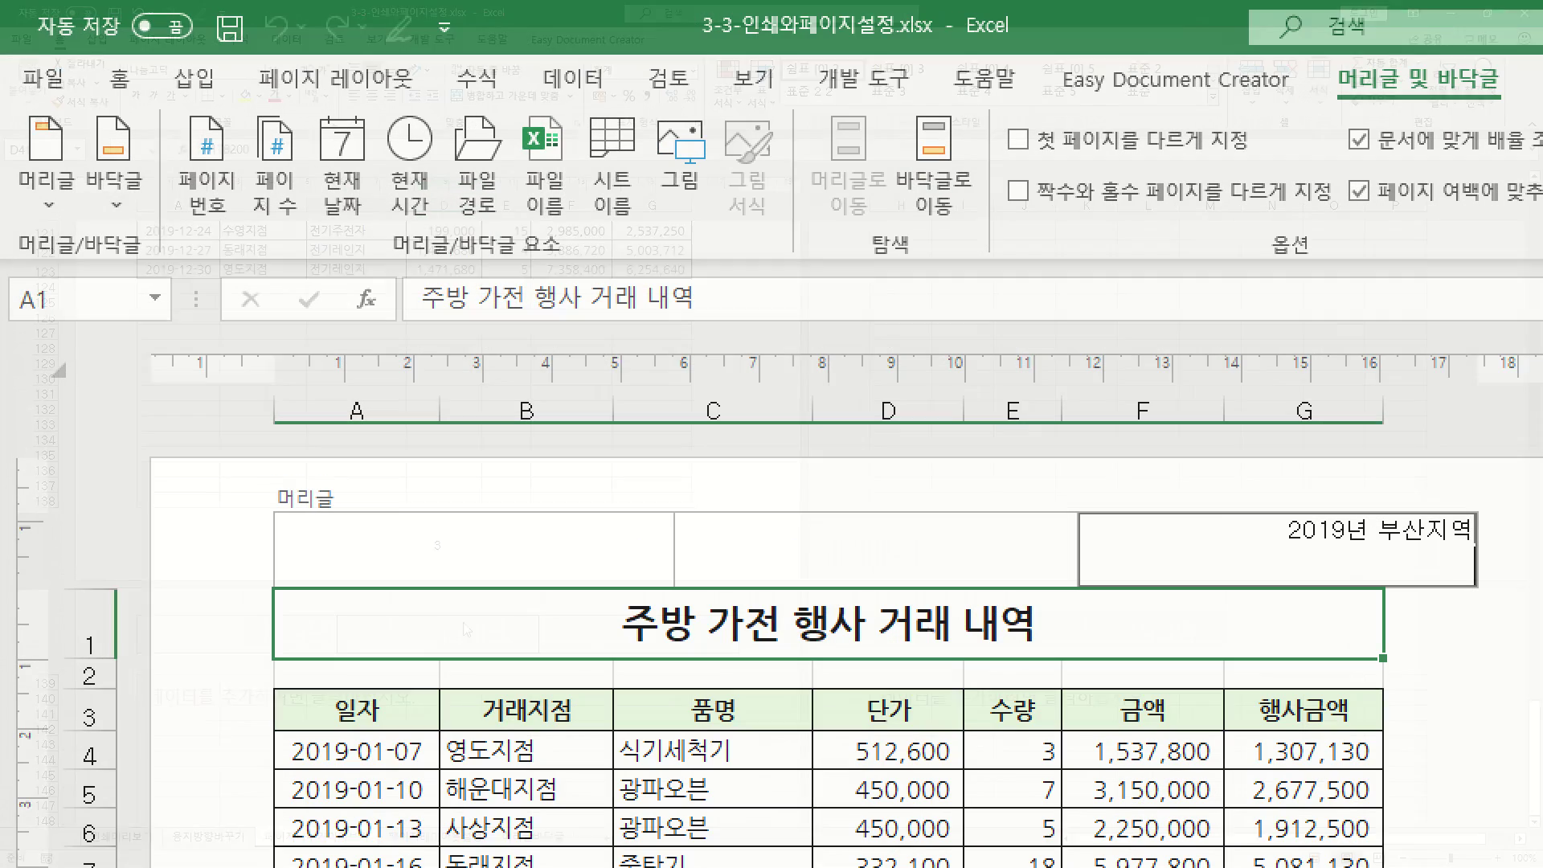
{"action": "left_click_drag", "start_coordinate": [385, 261], "coordinate": [588, 261]}
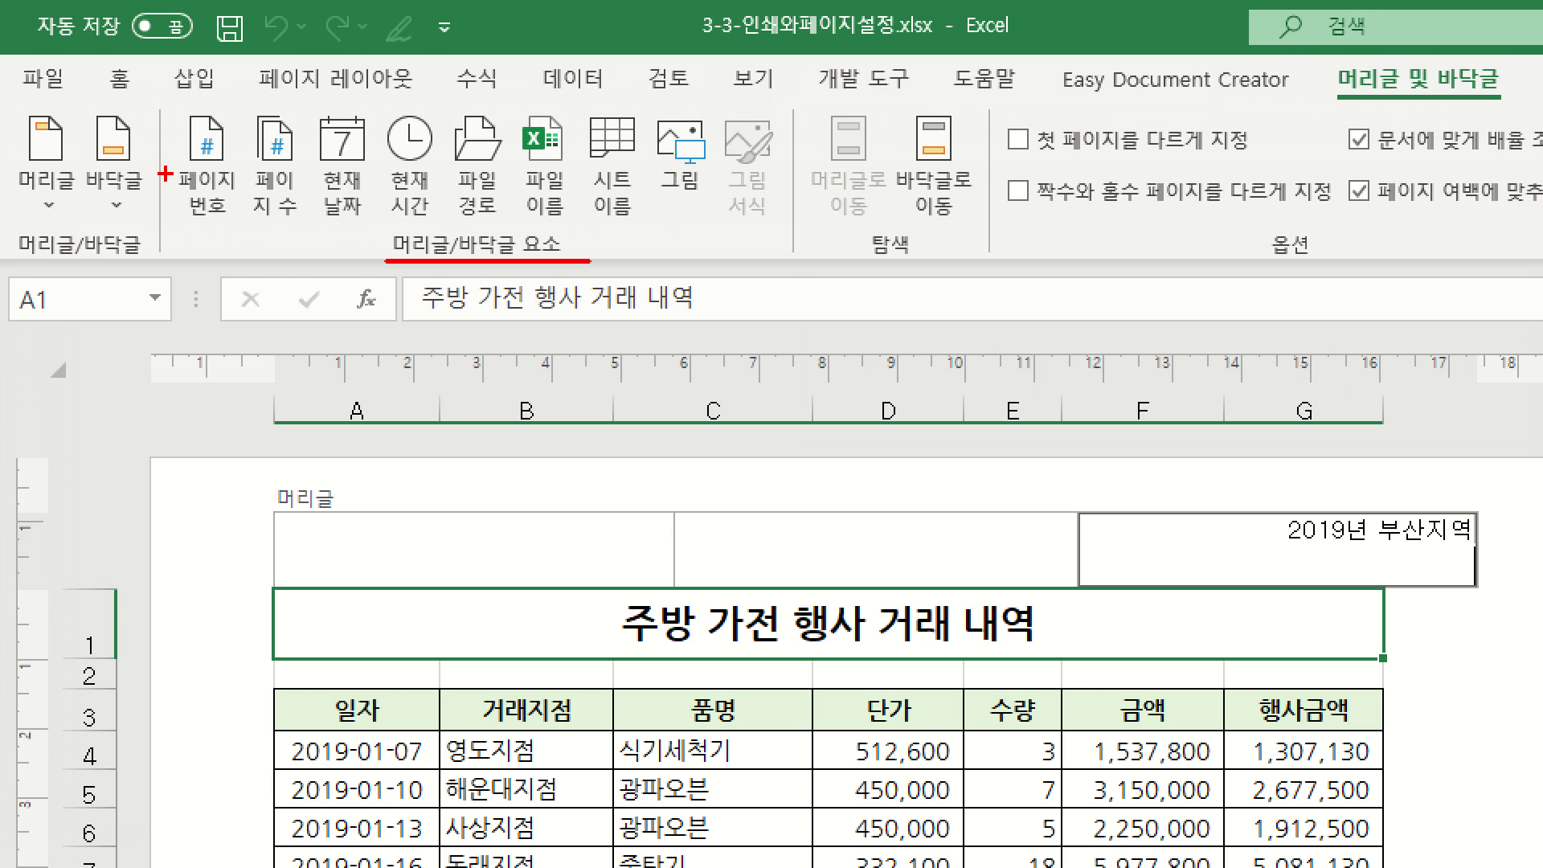
{"action": "mouse_move", "coordinate": [165, 103]}
{"action": "left_mouse_down"}
{"action": "mouse_move", "coordinate": [189, 171]}
{"action": "mouse_move", "coordinate": [314, 234]}
{"action": "left_mouse_up"}
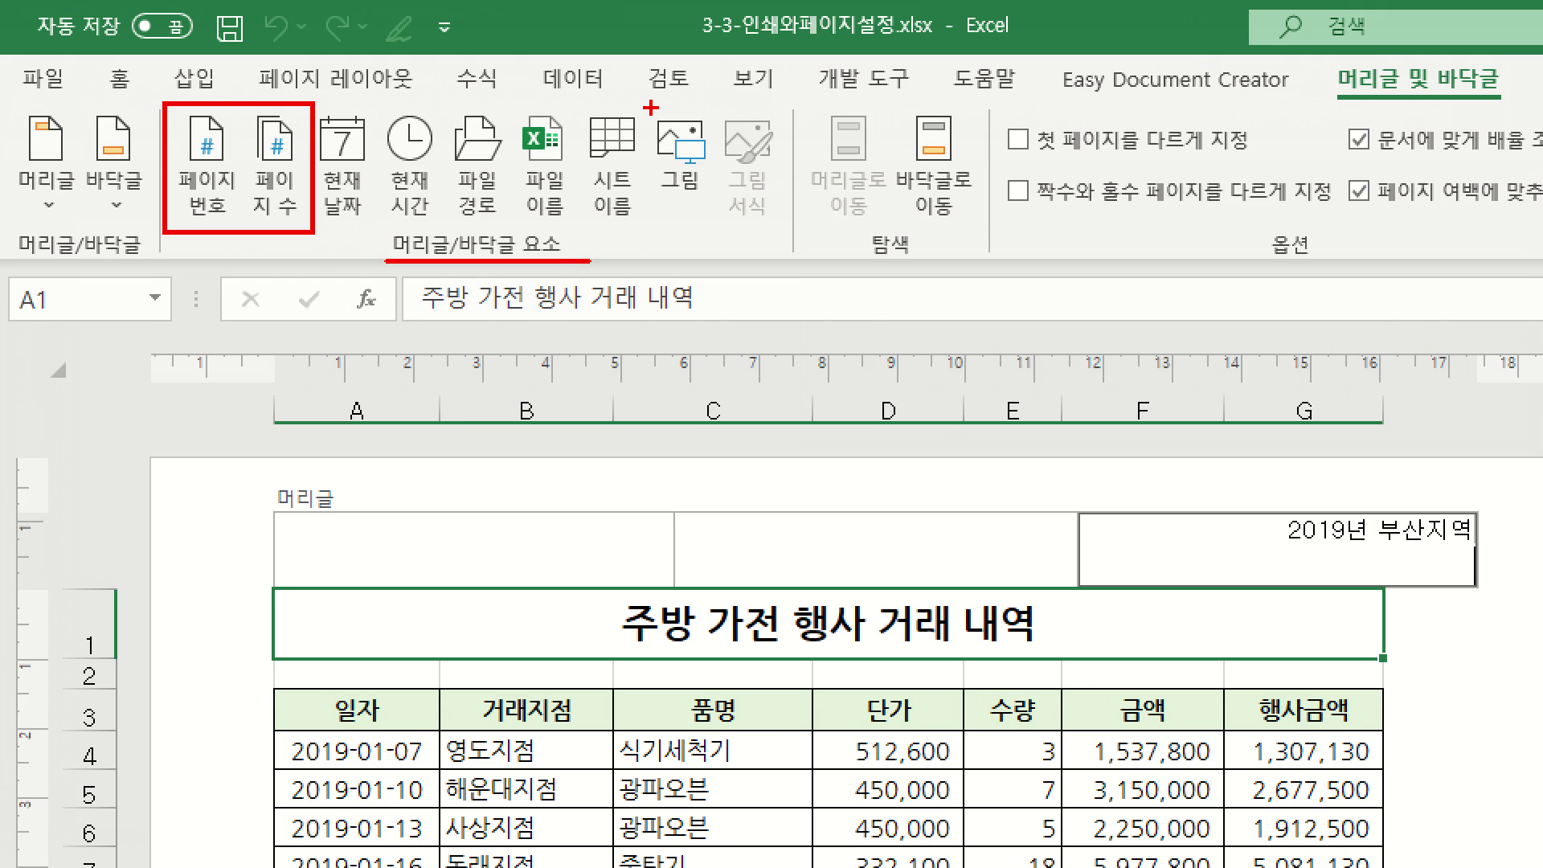
{"action": "left_click_drag", "start_coordinate": [651, 107], "coordinate": [720, 203]}
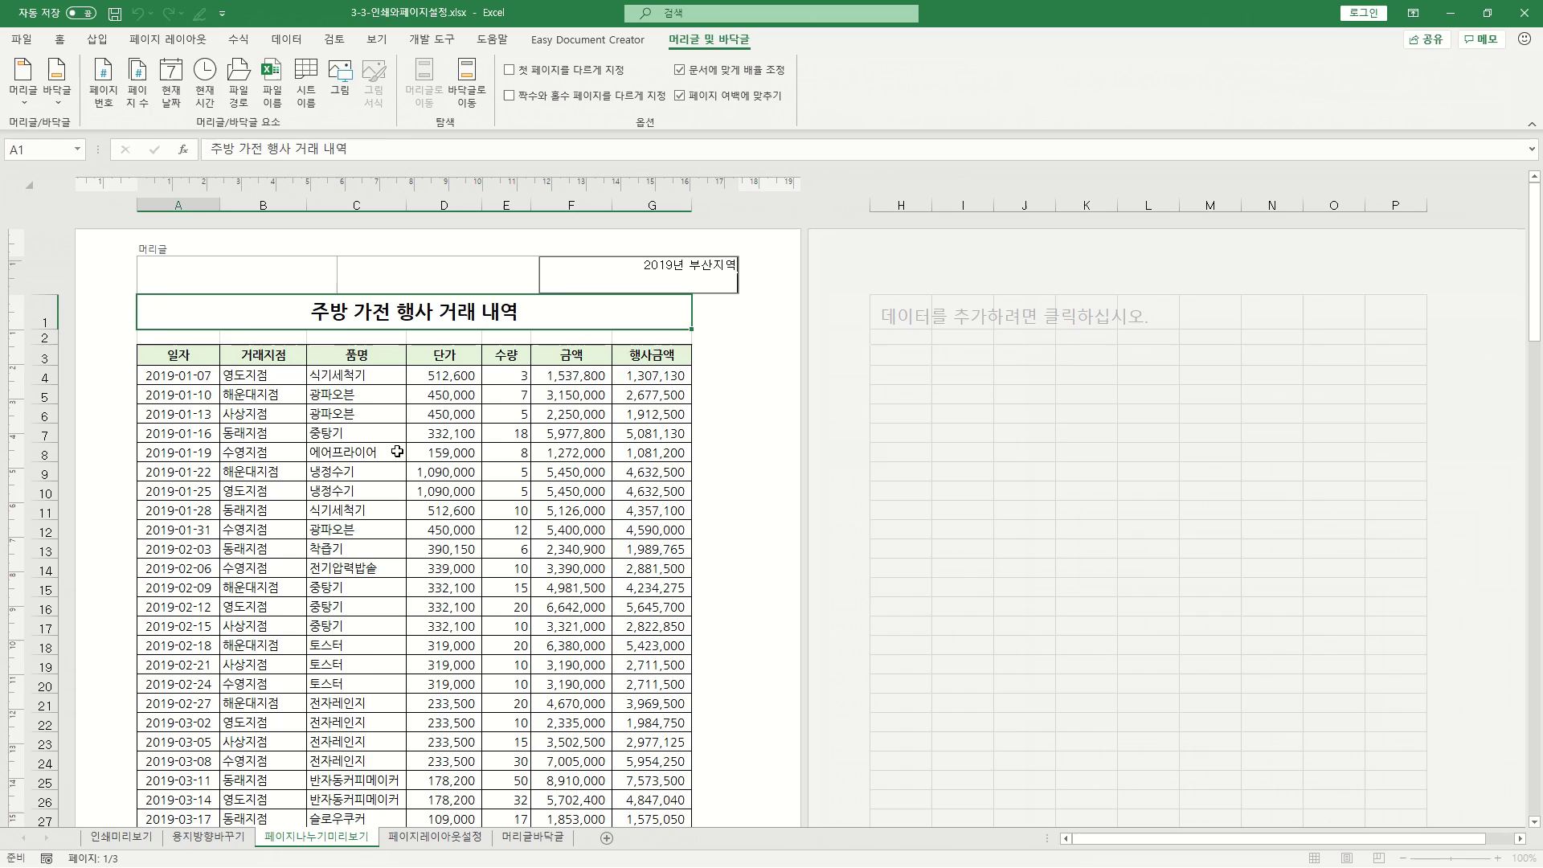
- Append "/" and the total page count field (페이지 수) after the page number in the centre footer, and check the following pages
{"action": "left_click", "coordinate": [406, 441]}
{"action": "scroll", "coordinate": [466, 592], "scroll_direction": "down", "scroll_amount": 10}
{"action": "left_click", "coordinate": [450, 494]}
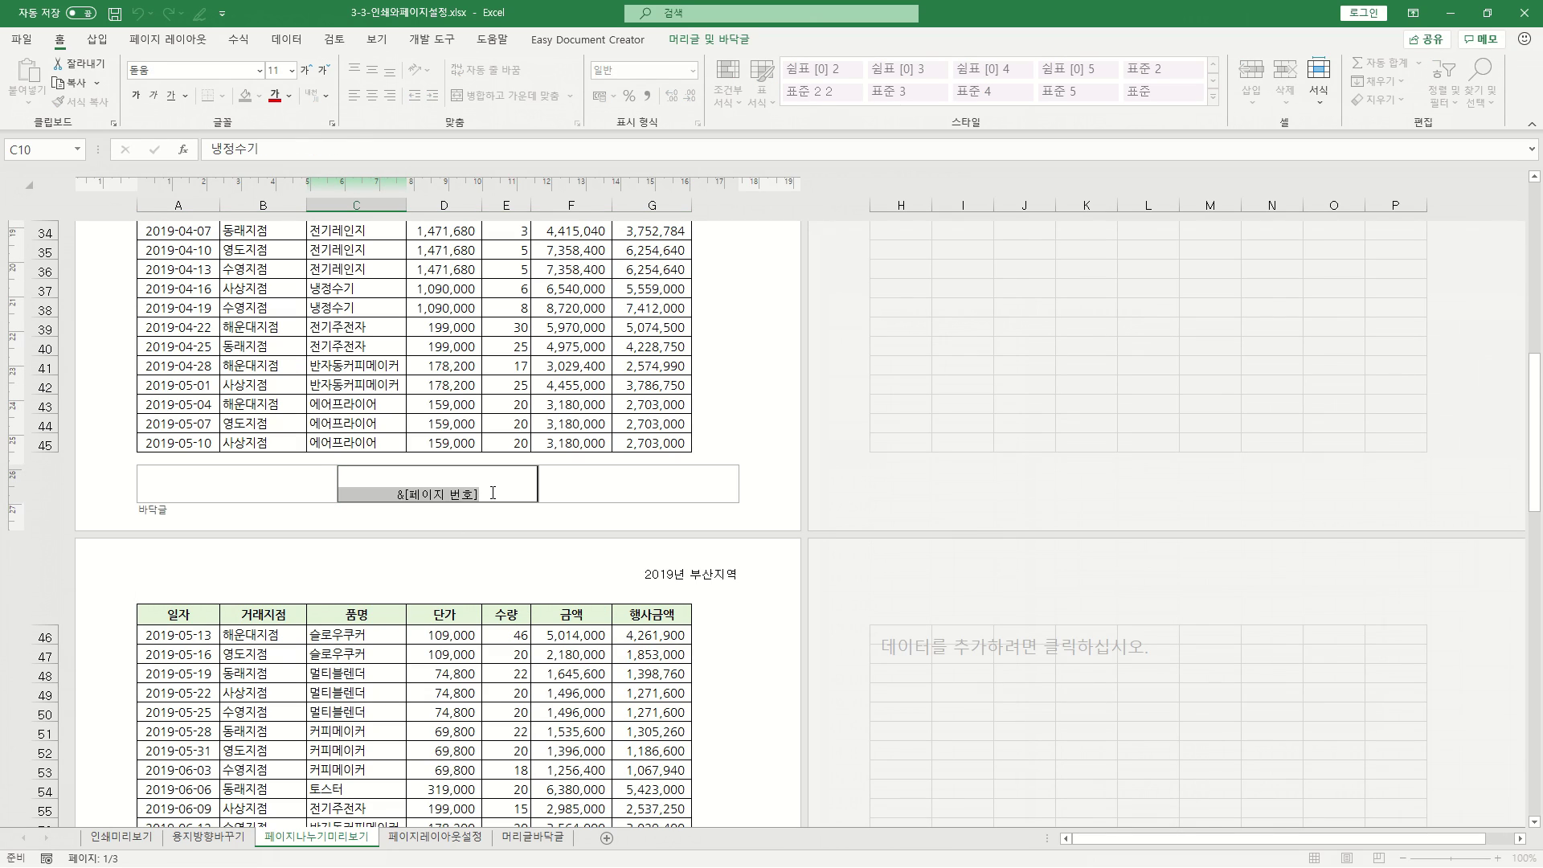
{"action": "left_click", "coordinate": [495, 494]}
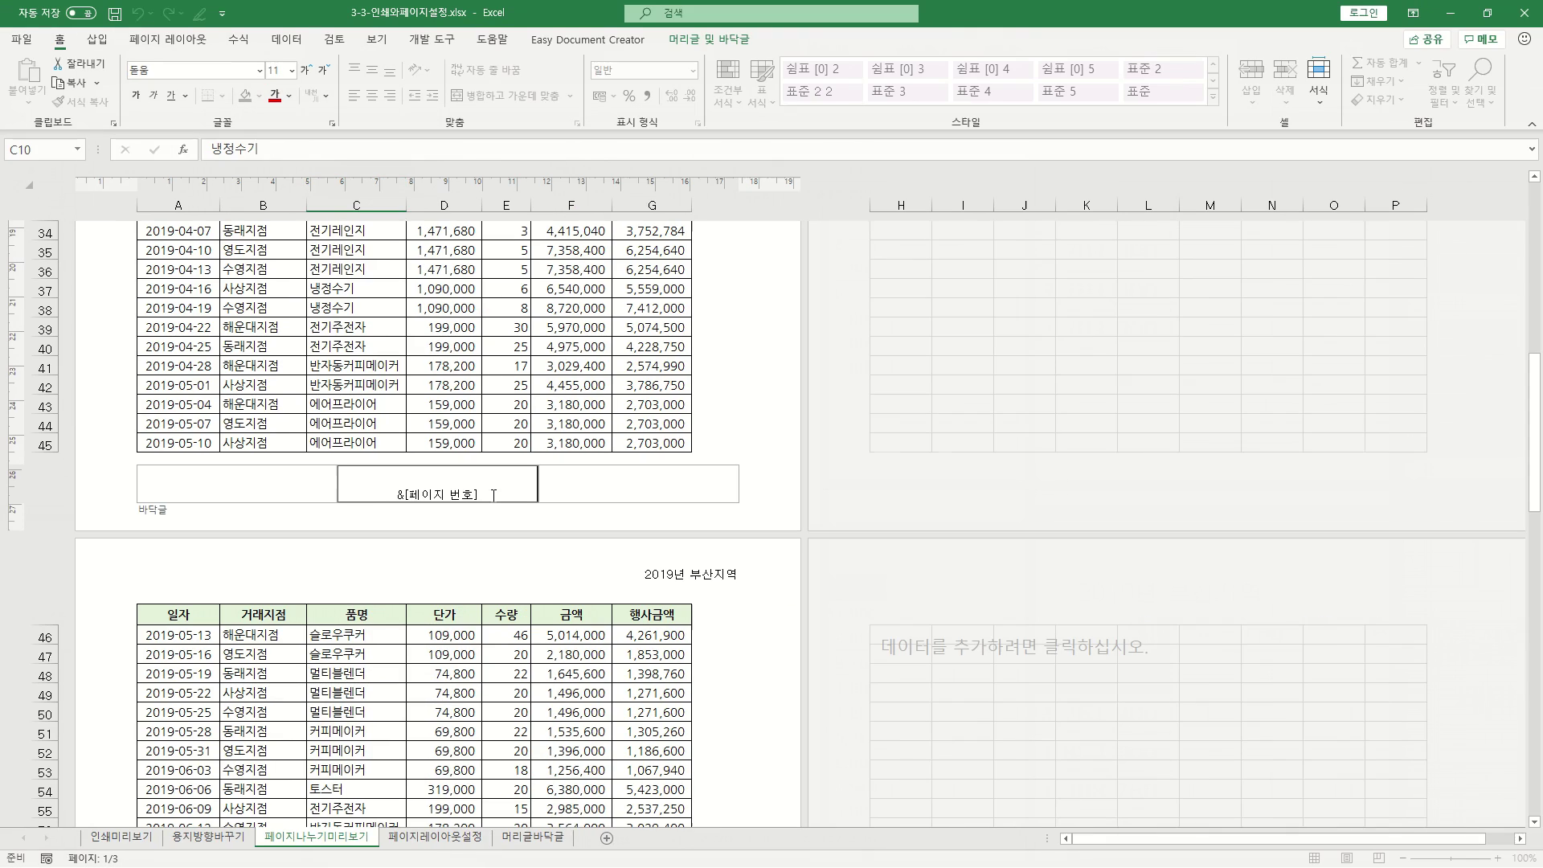
{"action": "type", "text": "/"}
{"action": "left_click", "coordinate": [692, 44]}
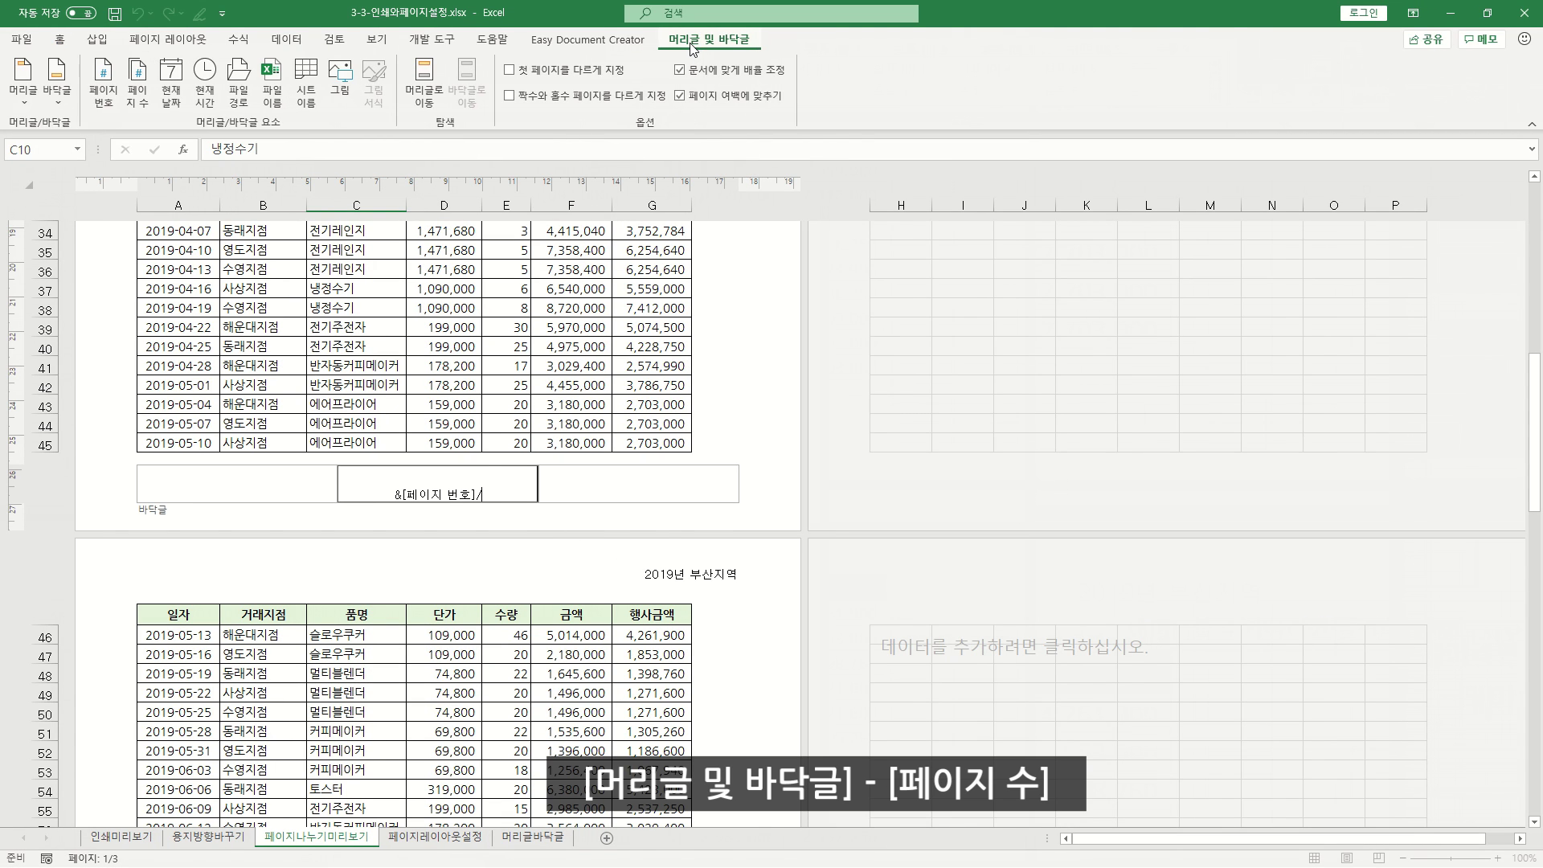
{"action": "left_click", "coordinate": [144, 106]}
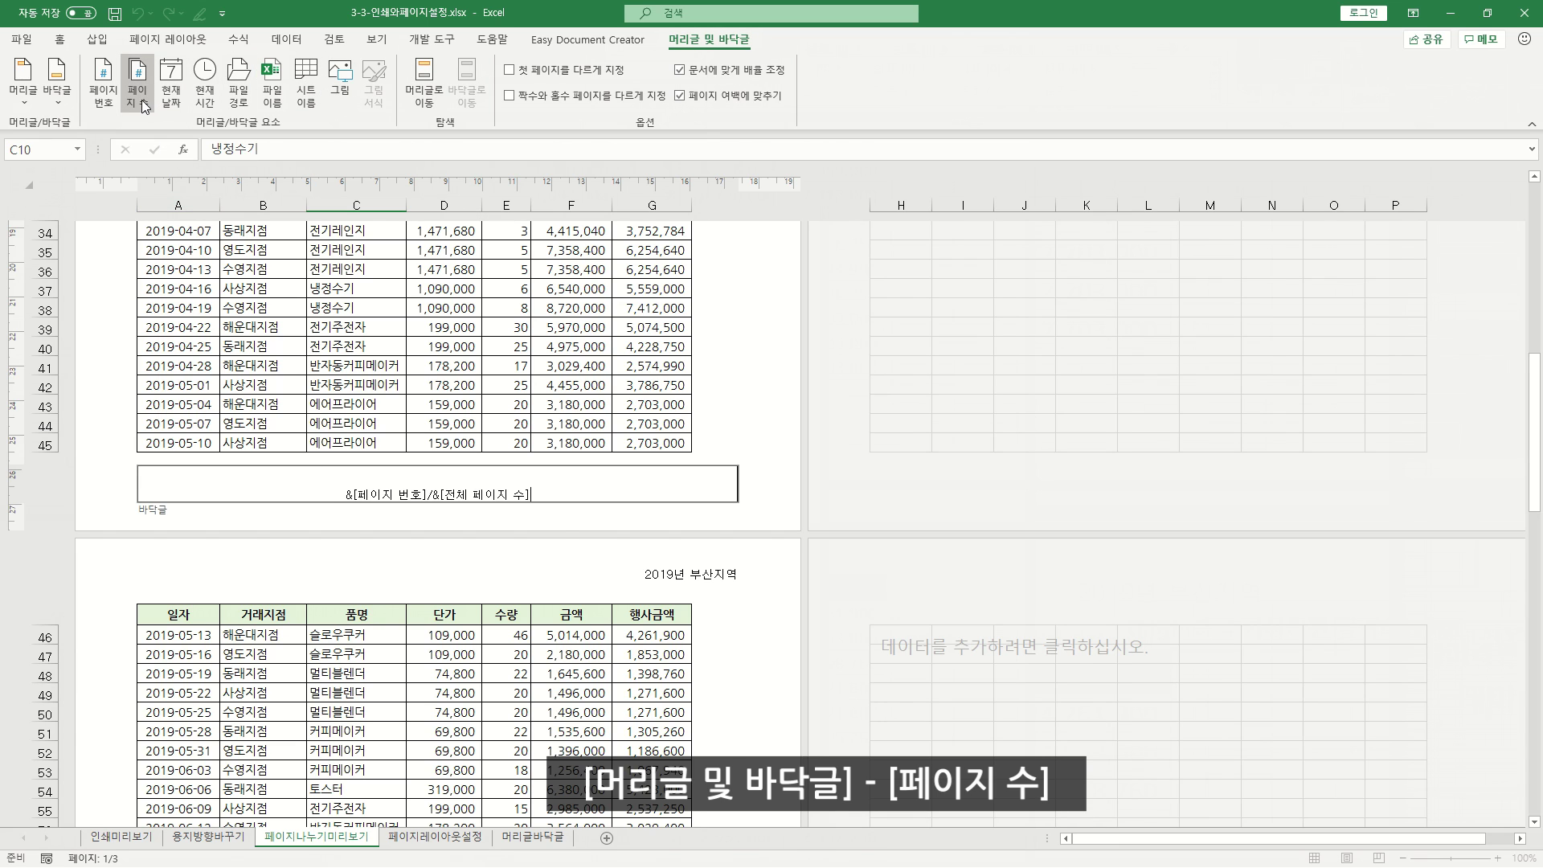
{"action": "scroll", "coordinate": [434, 345], "scroll_direction": "down", "scroll_amount": 1}
{"action": "left_click", "coordinate": [452, 347]}
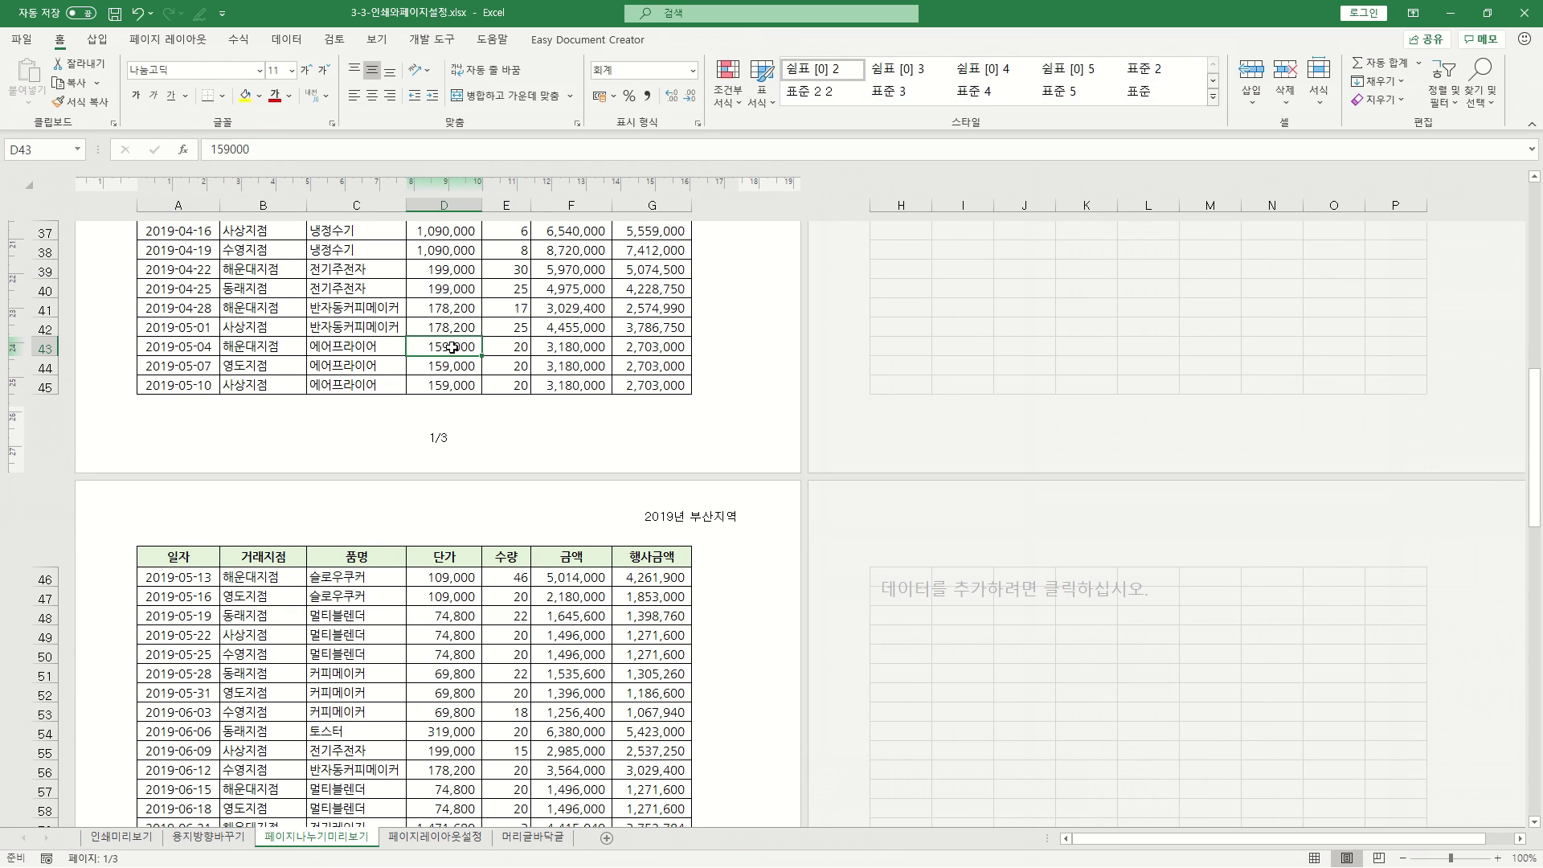
{"action": "scroll", "coordinate": [452, 347], "scroll_direction": "down", "scroll_amount": 2}
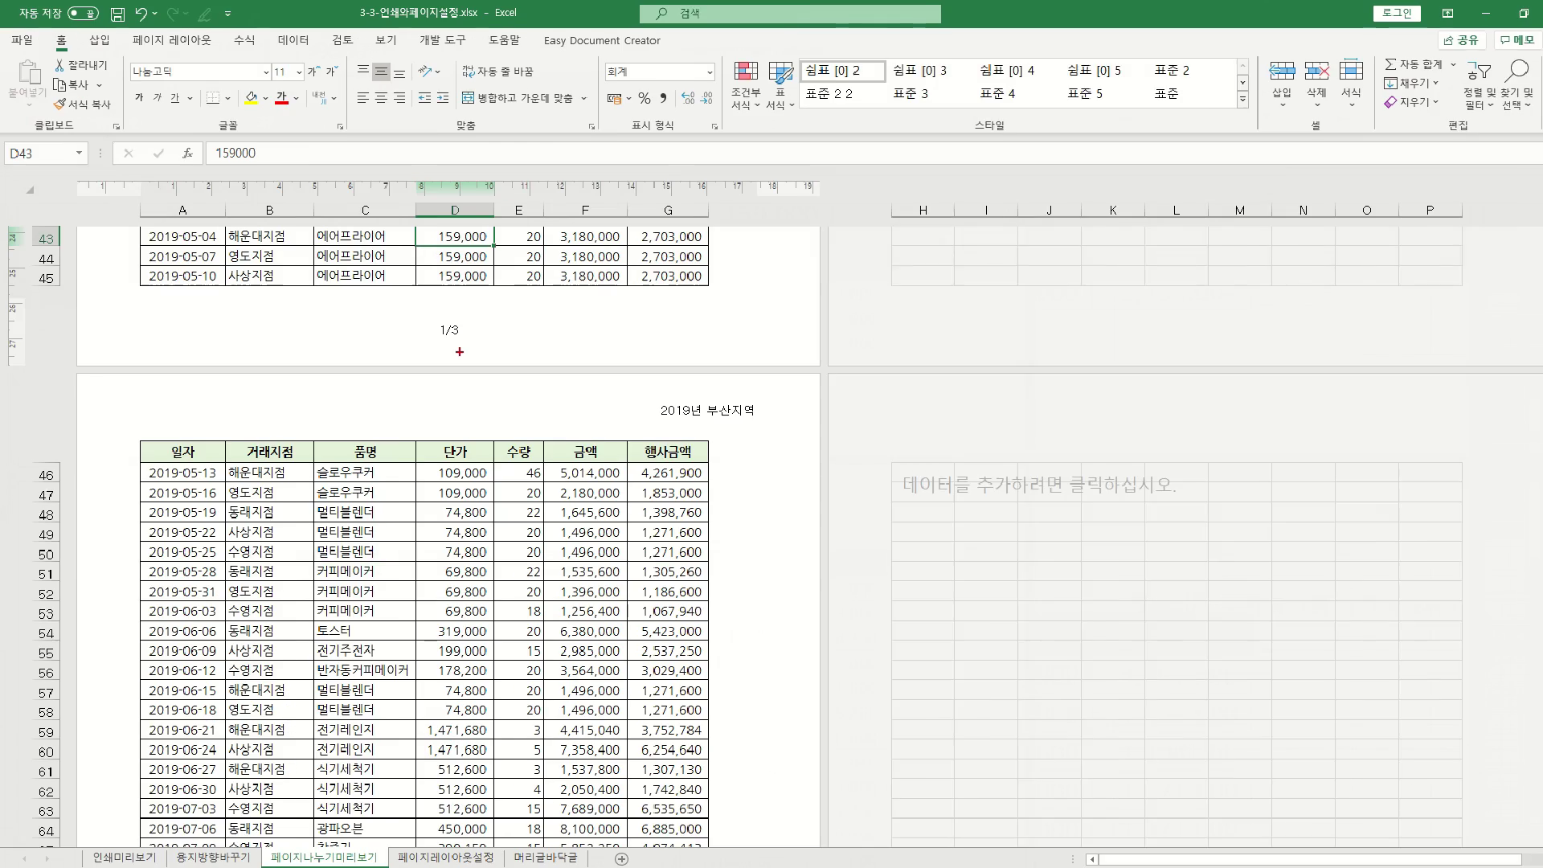
{"action": "scroll", "coordinate": [794, 800], "scroll_direction": "down", "scroll_amount": 10}
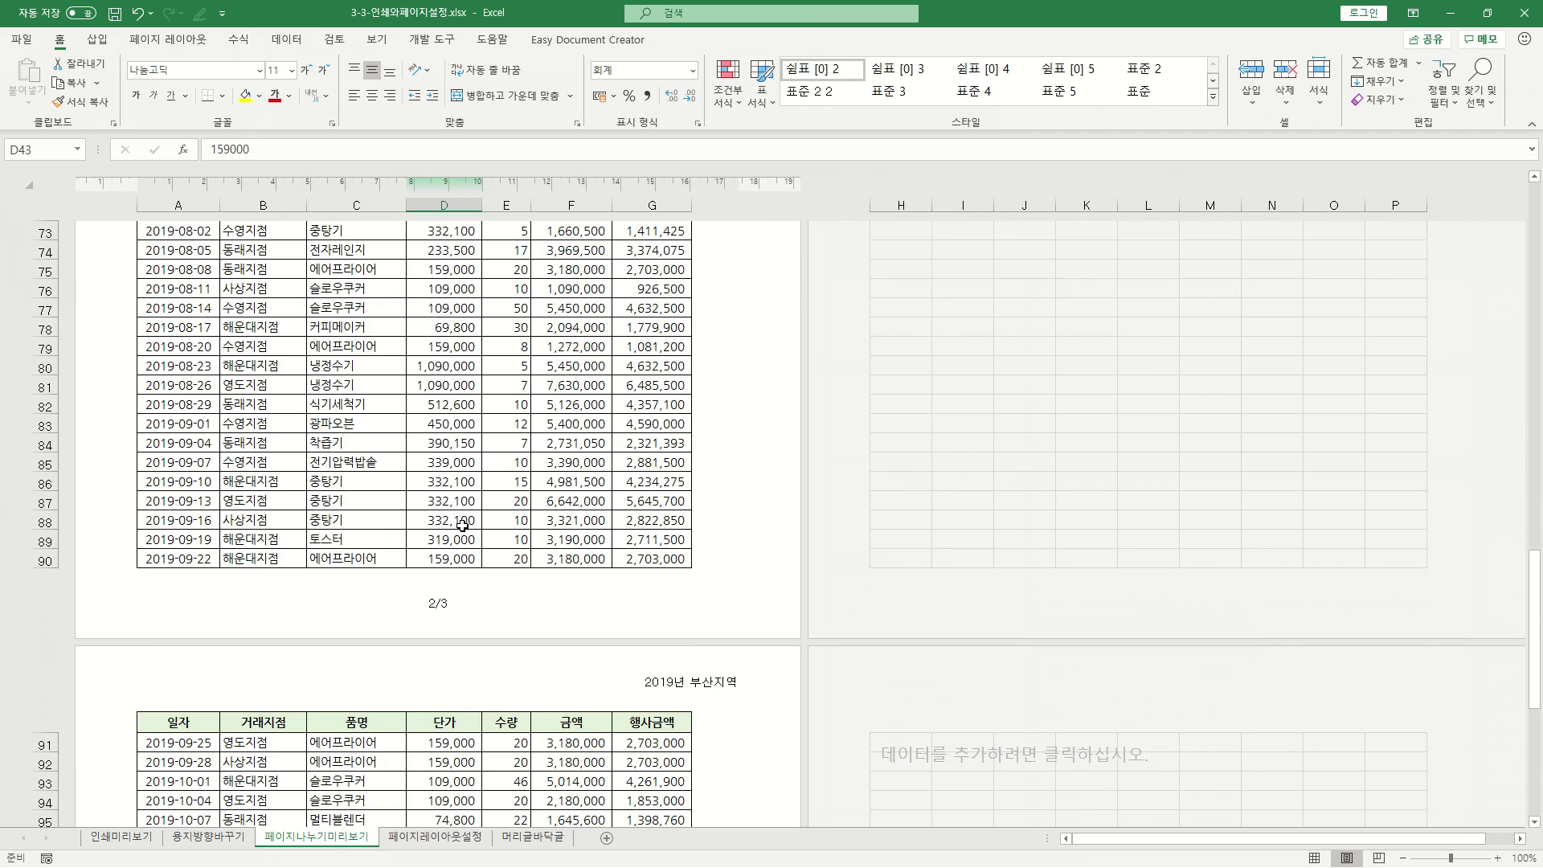
{"action": "scroll", "coordinate": [462, 524], "scroll_direction": "down", "scroll_amount": 4}
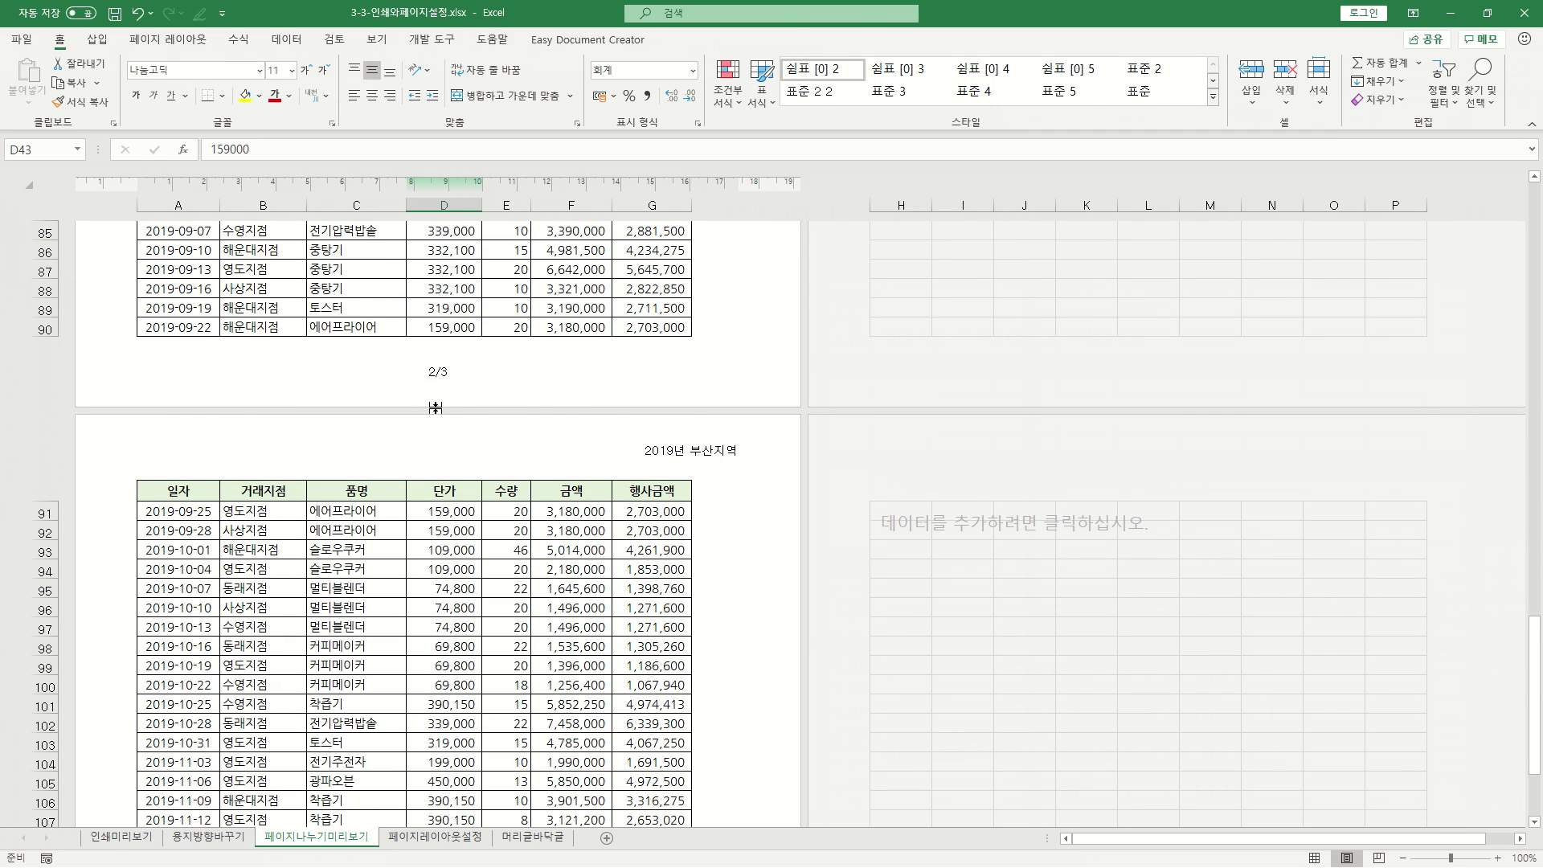
- Insert the picture 로고.png from file into the left section of the header and check it on the following pages
{"action": "key", "text": "ctrl+Home"}
{"action": "left_click", "coordinate": [202, 273]}
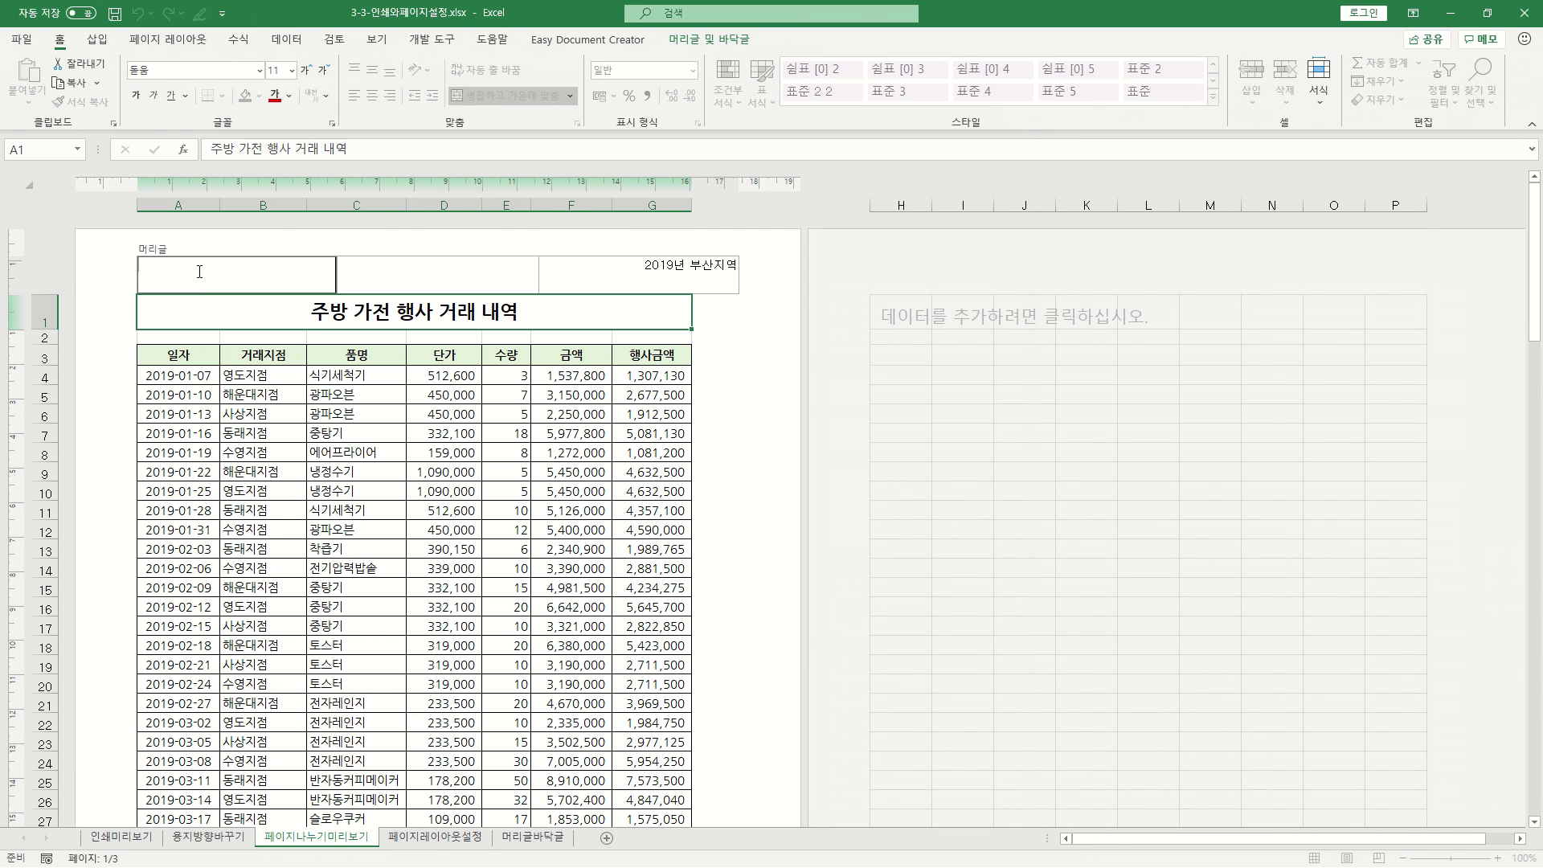
{"action": "left_click", "coordinate": [702, 42]}
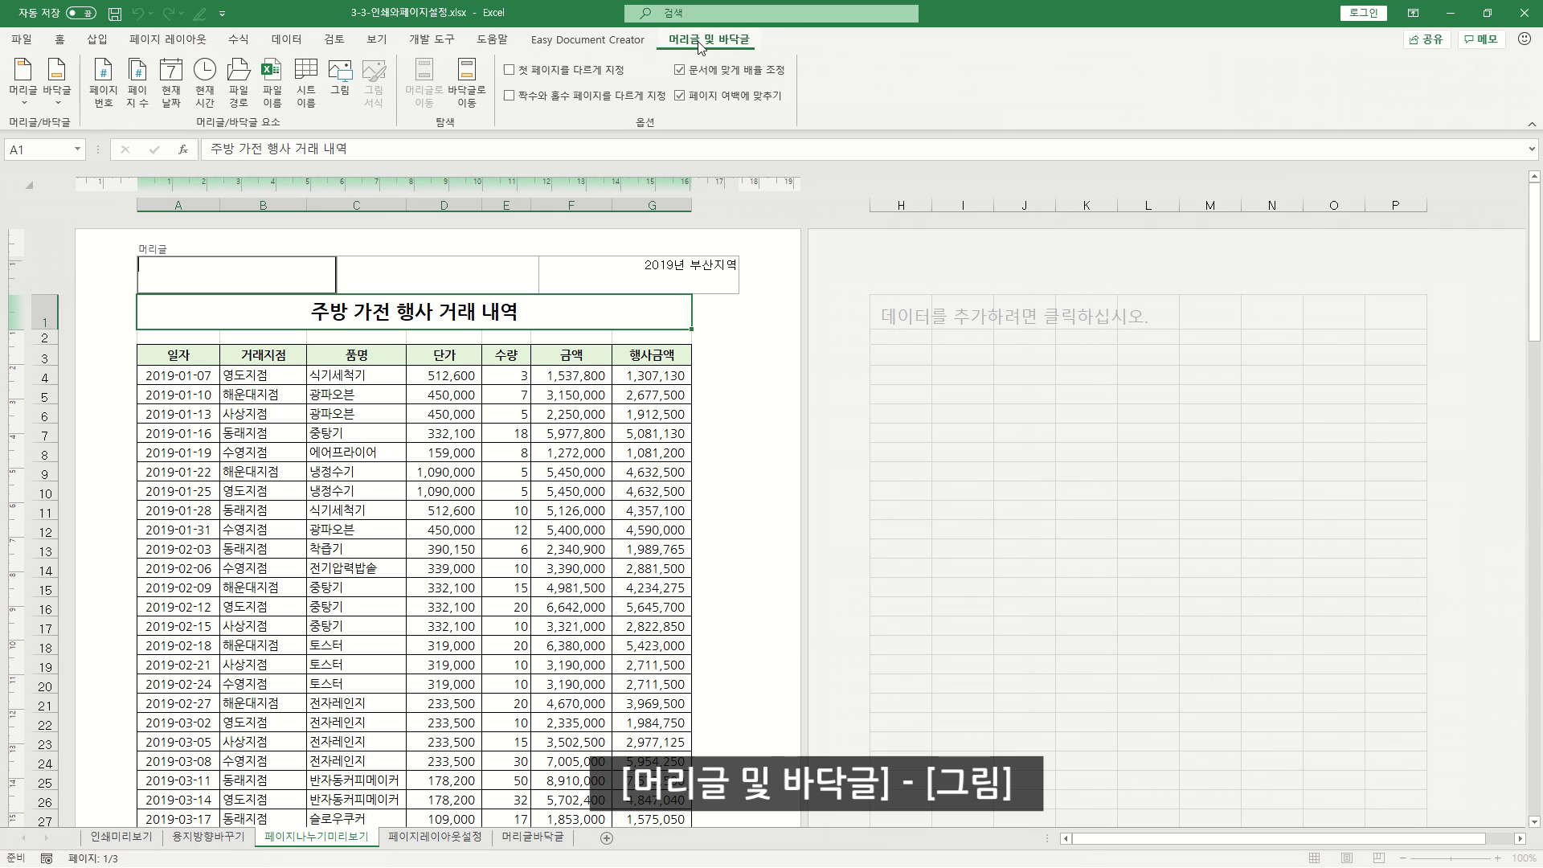
{"action": "left_click", "coordinate": [340, 88]}
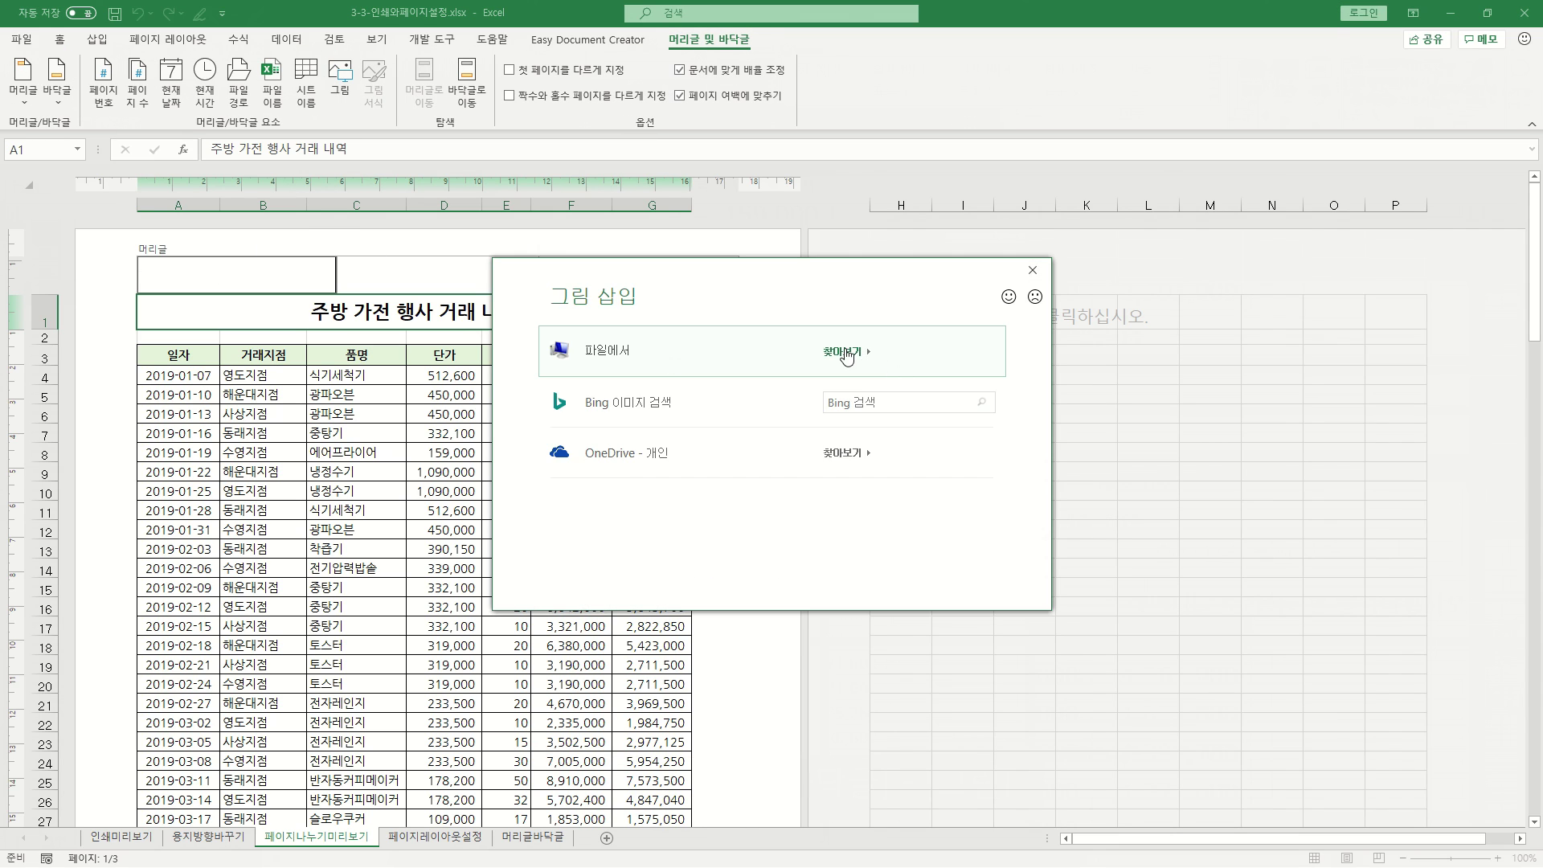
{"action": "left_click", "coordinate": [844, 354]}
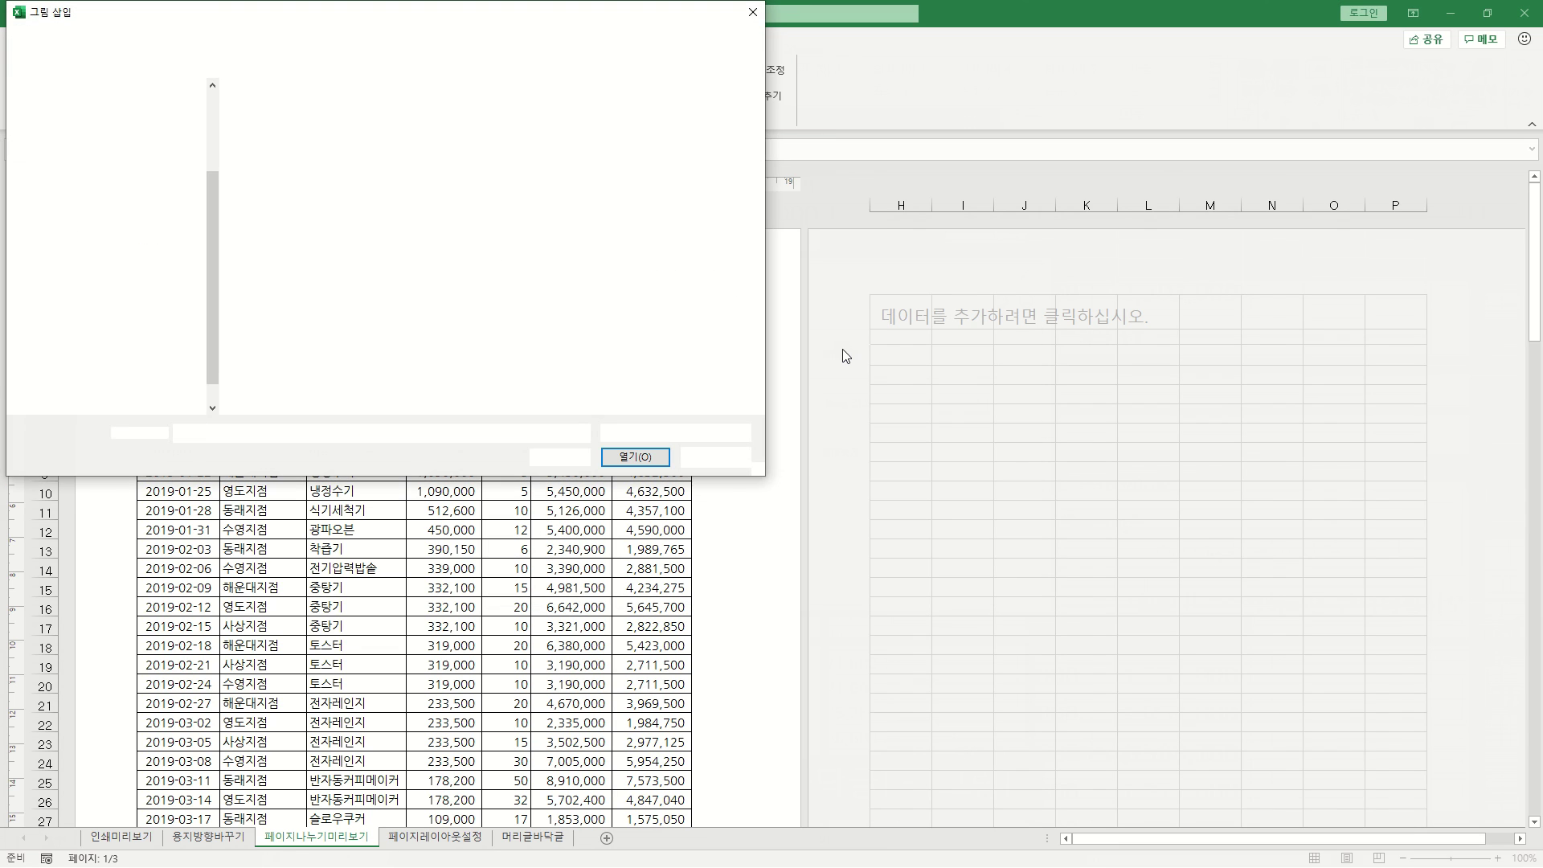
{"action": "left_click", "coordinate": [366, 144]}
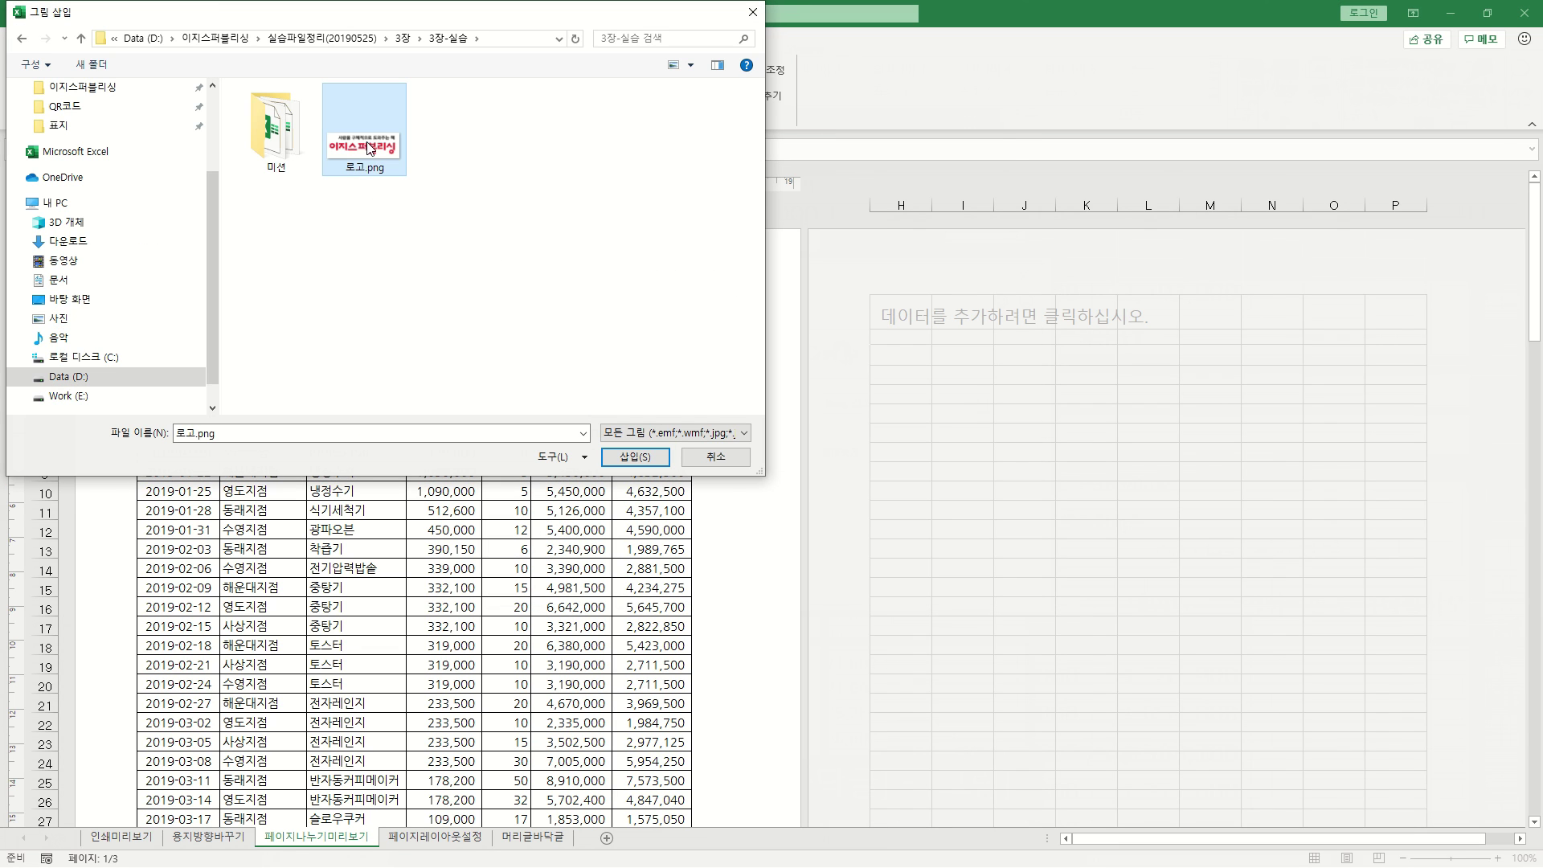
{"action": "left_click", "coordinate": [634, 457]}
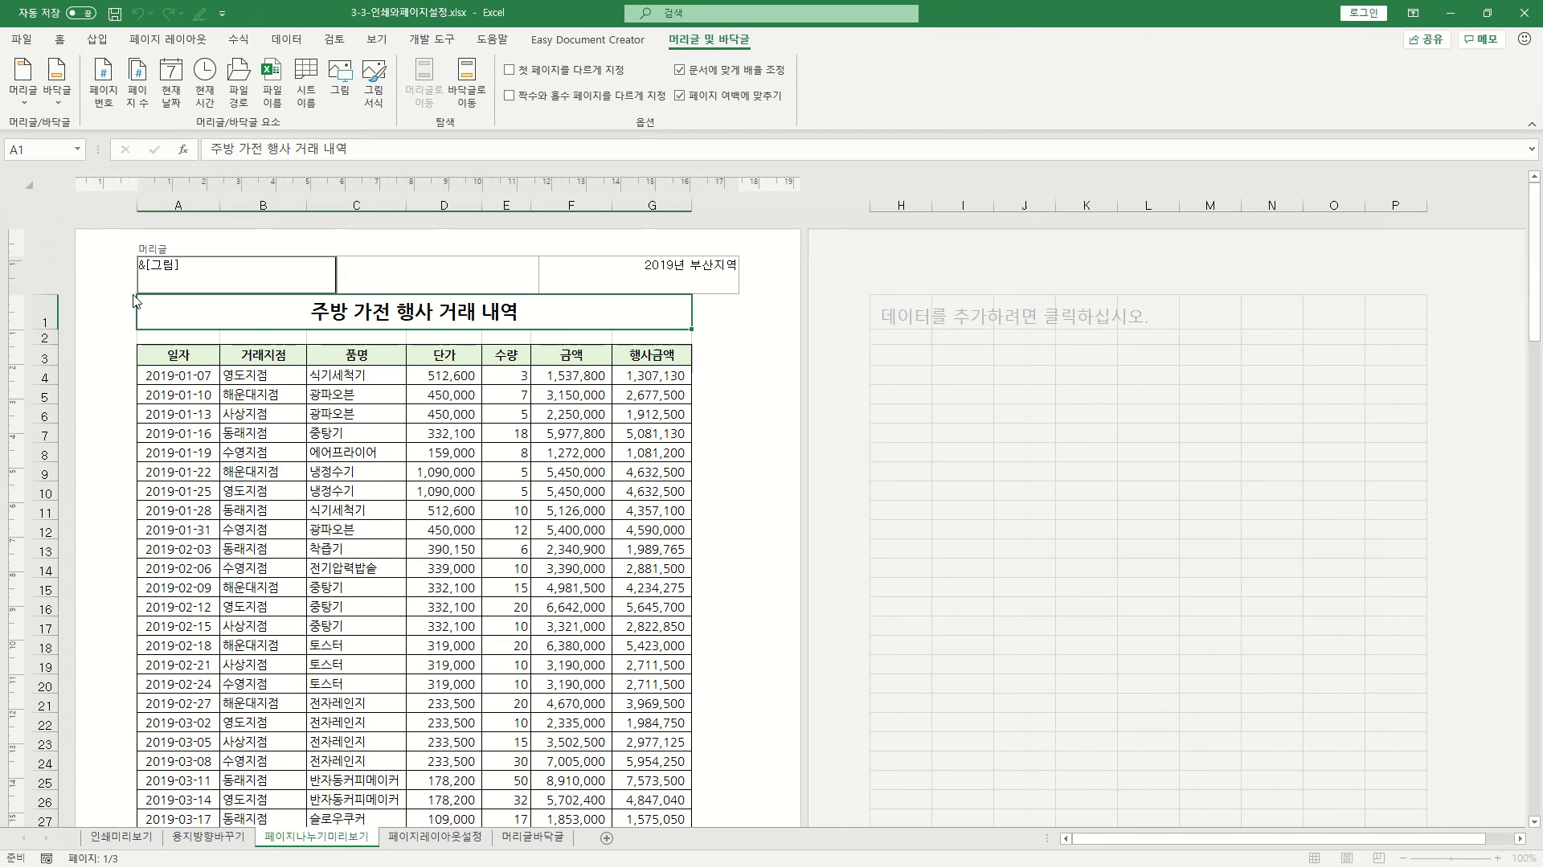
{"action": "left_click", "coordinate": [348, 419]}
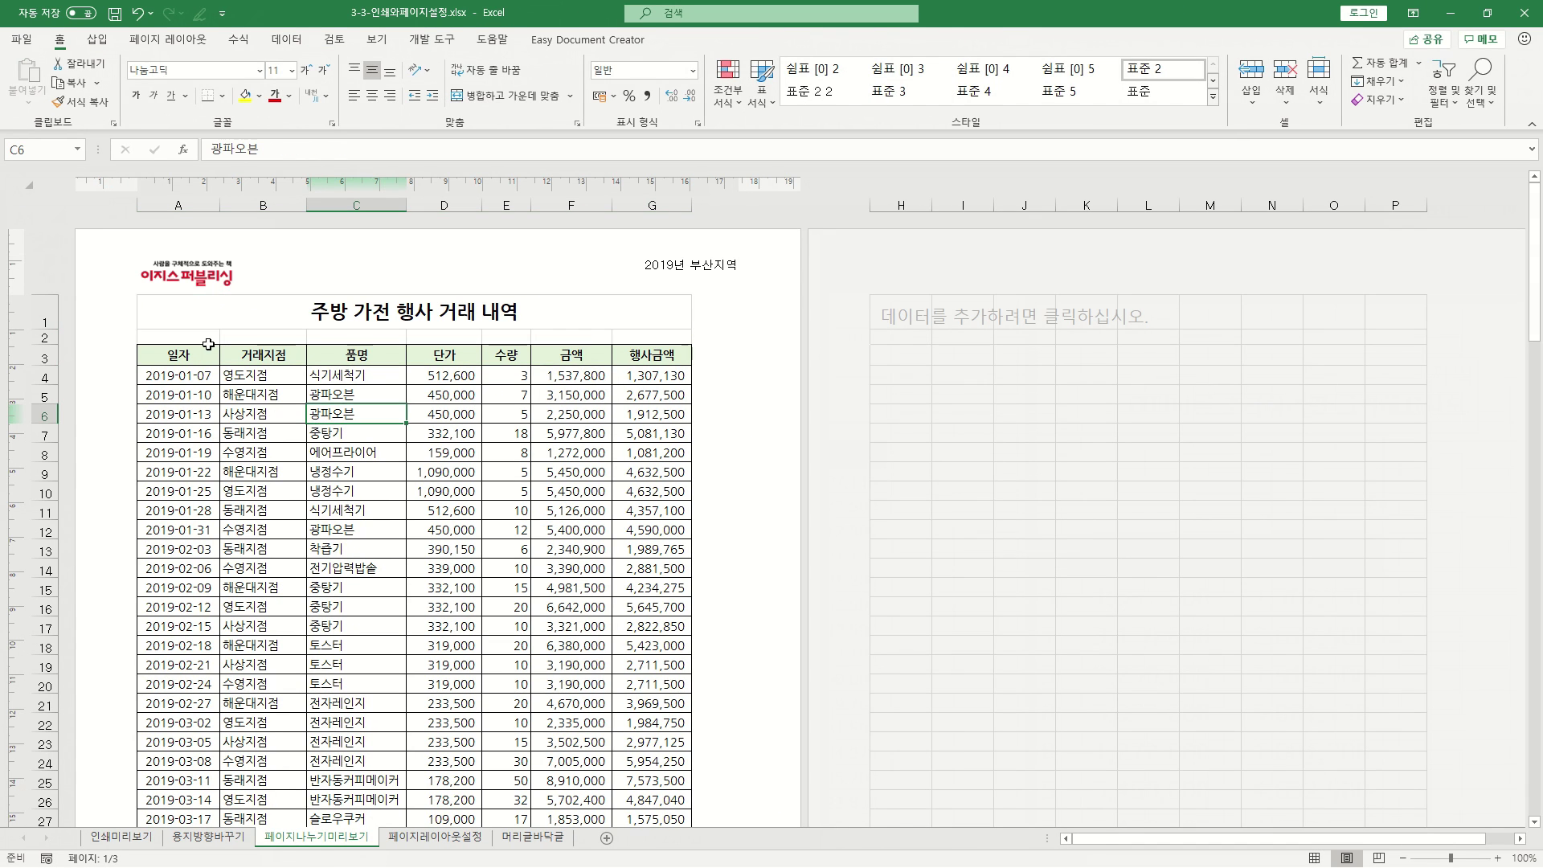
{"action": "scroll", "coordinate": [326, 494], "scroll_direction": "down", "scroll_amount": 10}
{"action": "scroll", "coordinate": [325, 498], "scroll_direction": "down", "scroll_amount": 5}
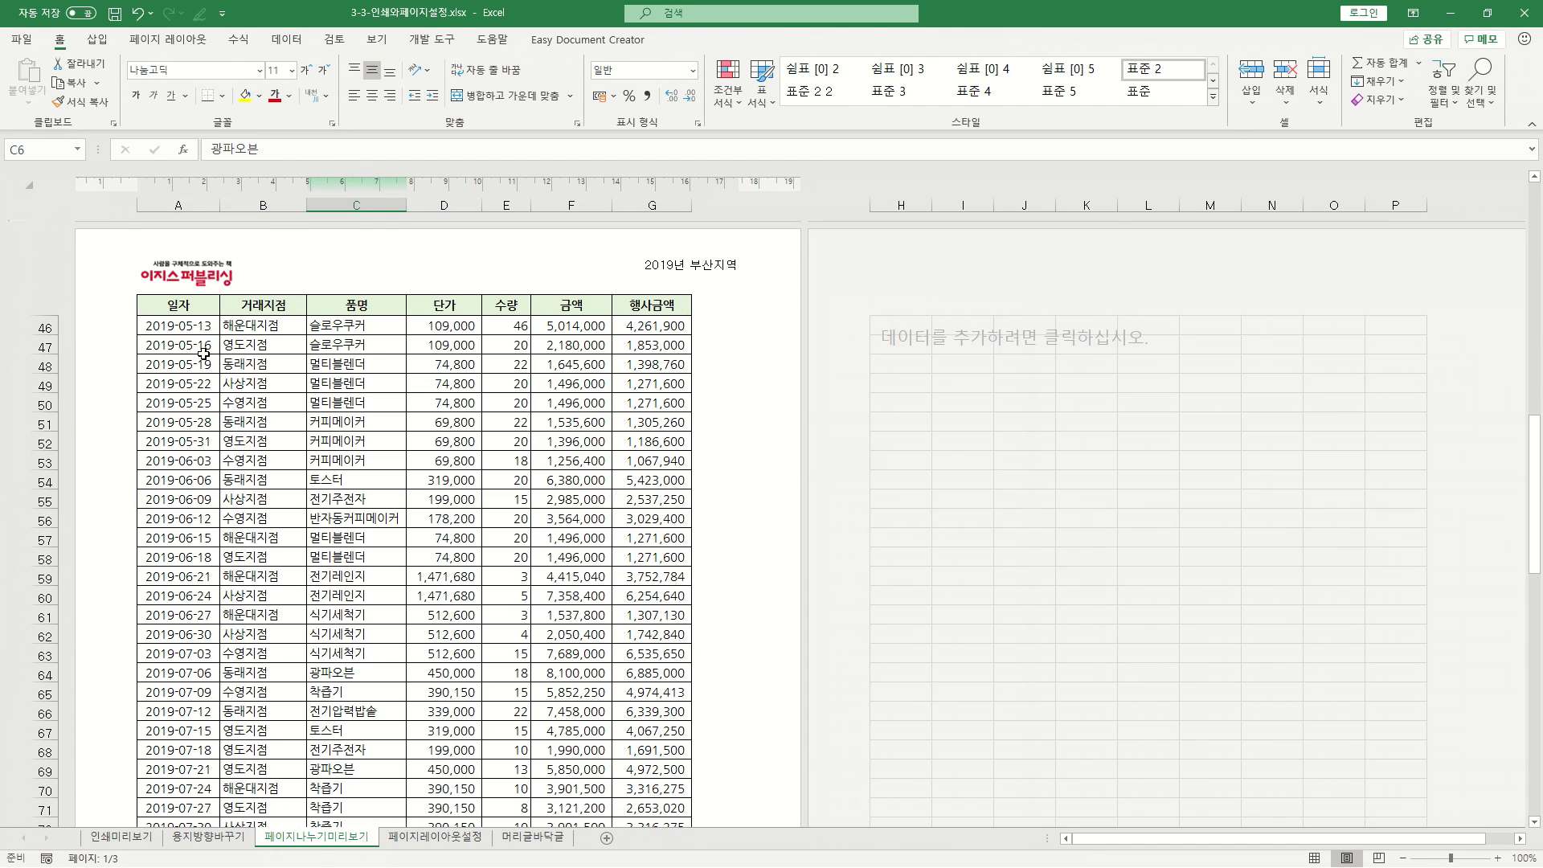
{"action": "scroll", "coordinate": [317, 482], "scroll_direction": "down", "scroll_amount": 4}
{"action": "scroll", "coordinate": [312, 487], "scroll_direction": "down", "scroll_amount": 5}
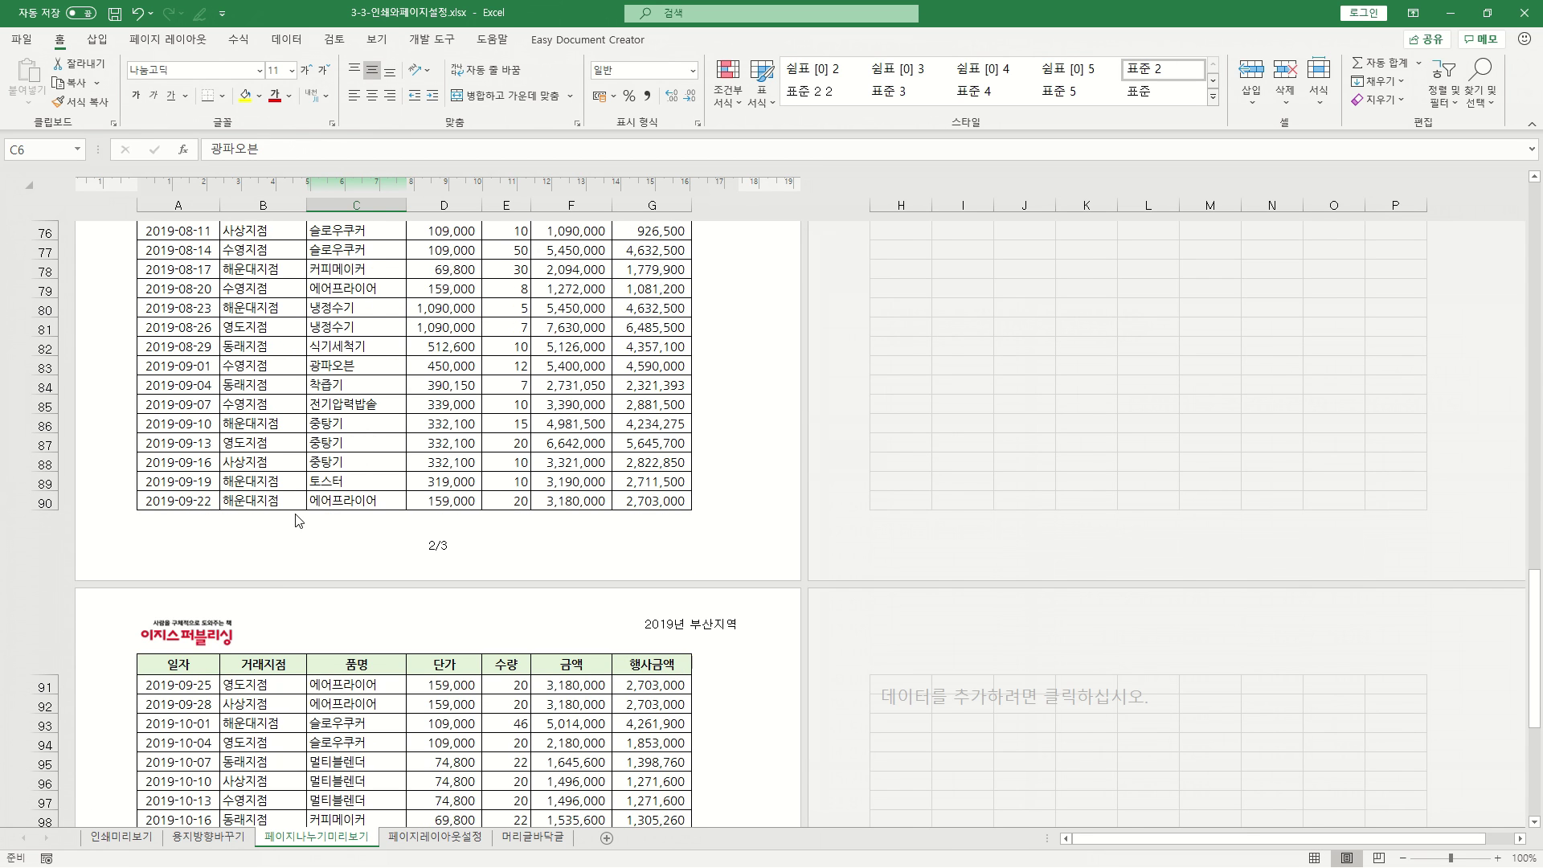